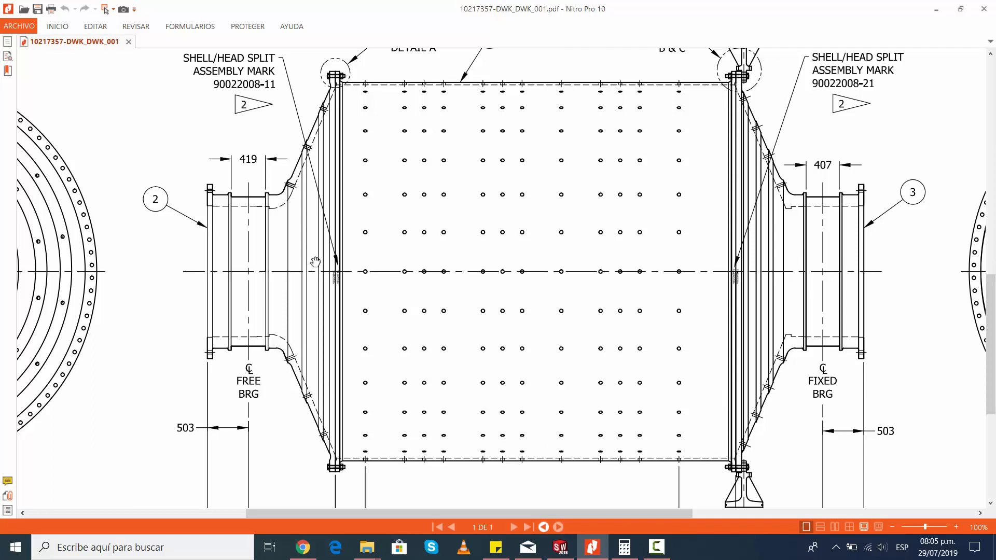
- Measure the shell wall thickness between its outer and inner edges in Detail A of the mill drawing
mouse_move(421, 268)
mouse_down()
mouse_move(459, 251)
mouse_move(441, 307)
mouse_up()
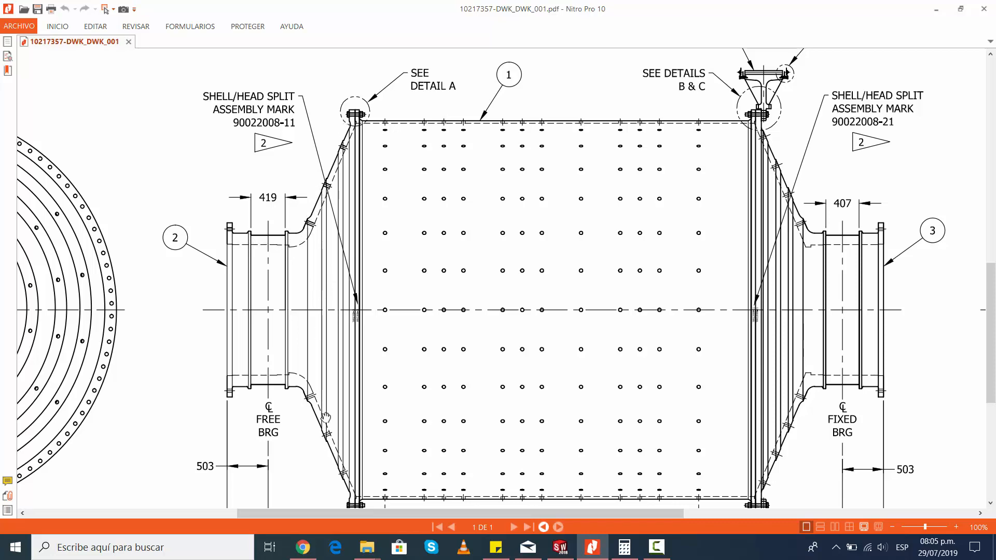
drag(550, 213, 462, 197)
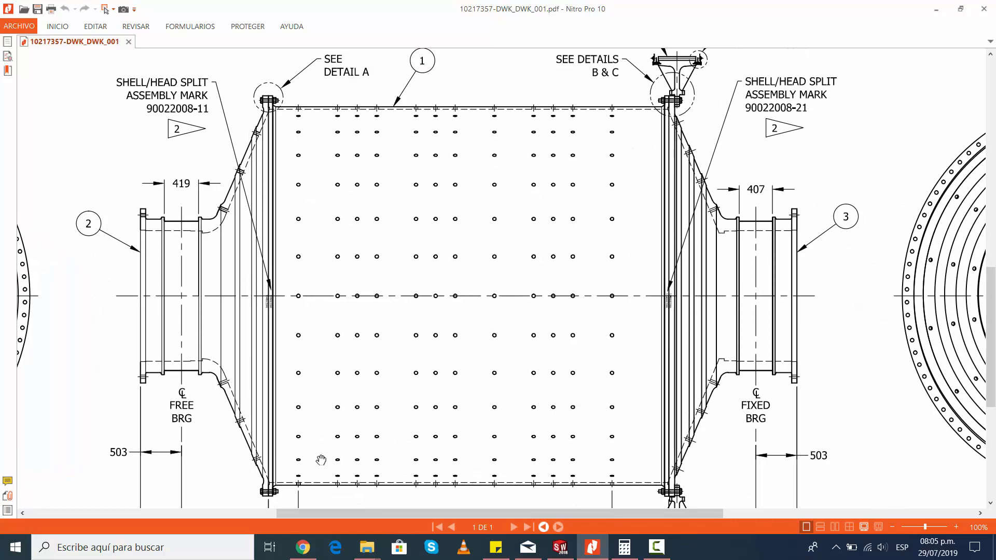
drag(306, 130, 459, 184)
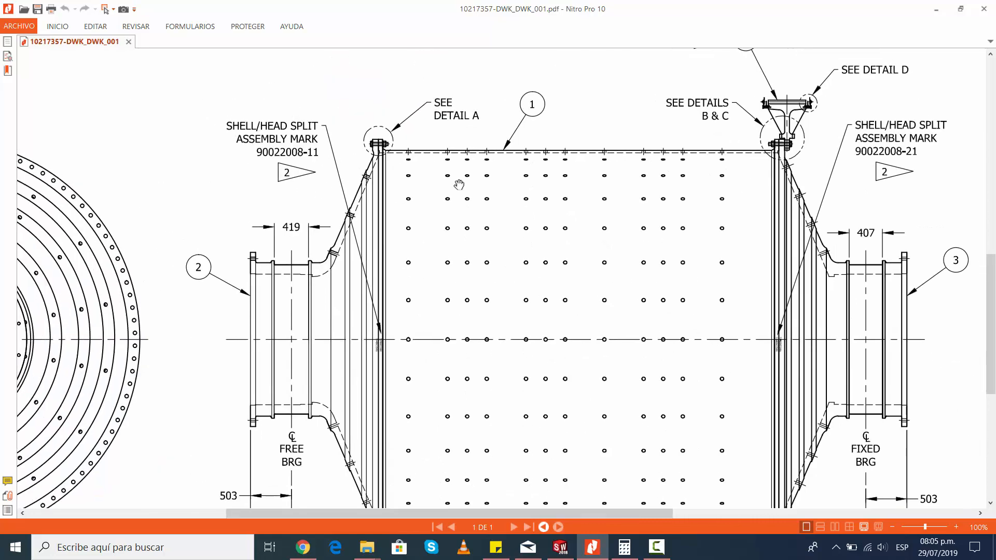
mouse_move(266, 118)
mouse_down()
mouse_move(329, 202)
mouse_move(410, 275)
mouse_move(420, 253)
mouse_move(402, 271)
mouse_move(282, 162)
mouse_move(362, 280)
mouse_move(324, 210)
mouse_up()
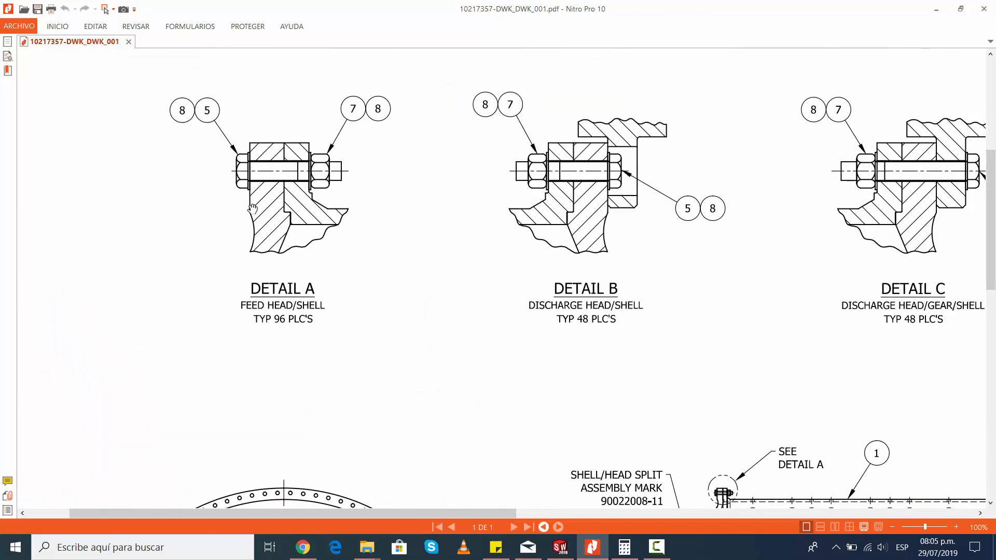
ctrl+scroll(329, 215, up, 4)
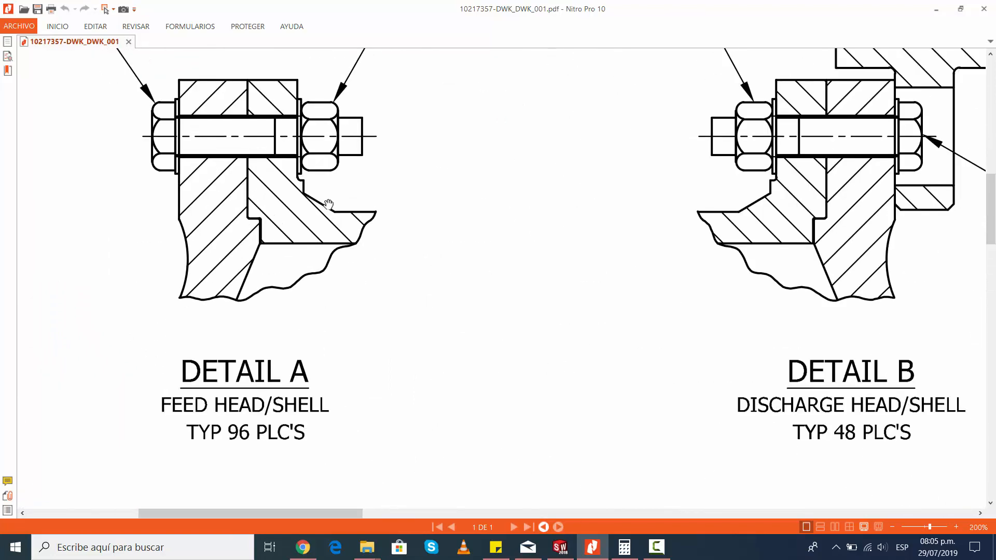
scroll(311, 252, up, 2)
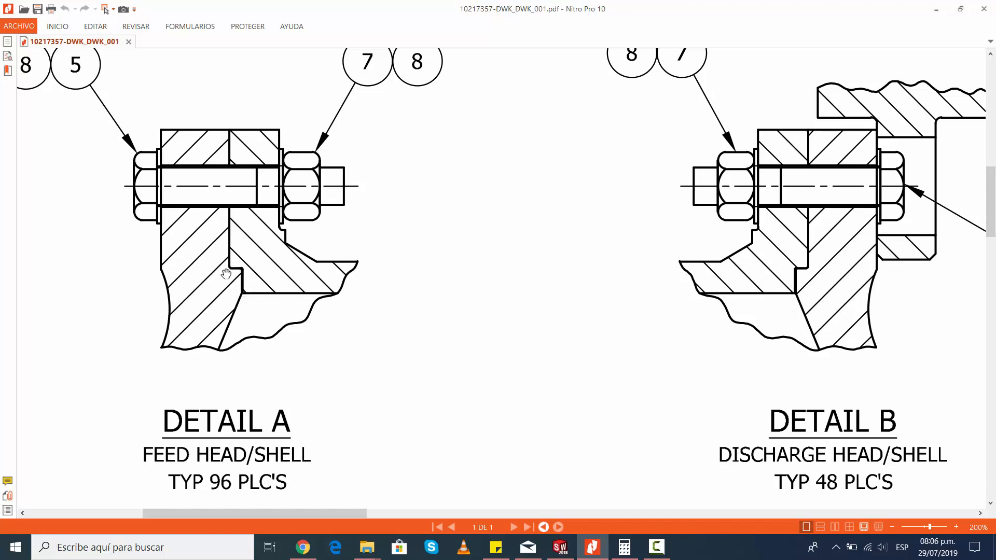
click(147, 28)
click(210, 47)
click(316, 262)
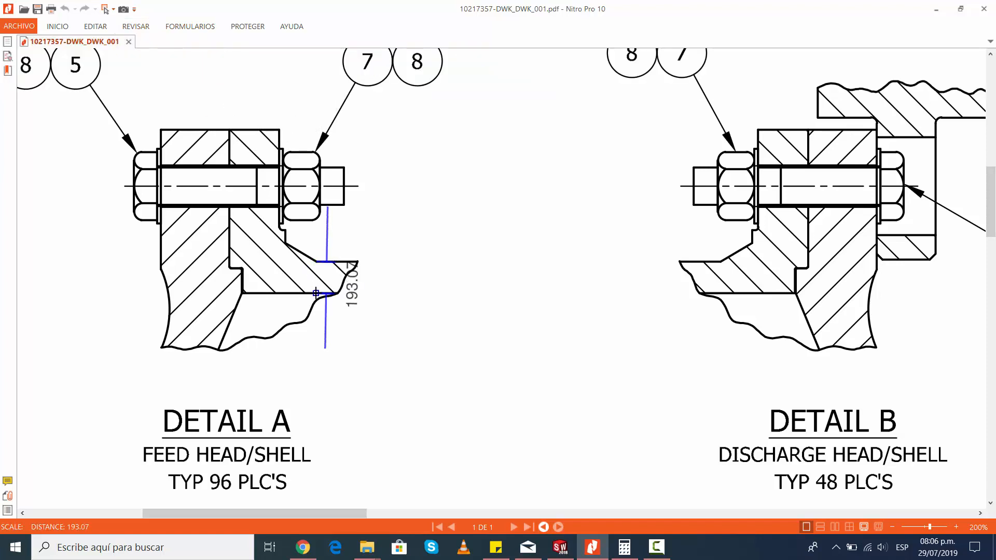
click(316, 293)
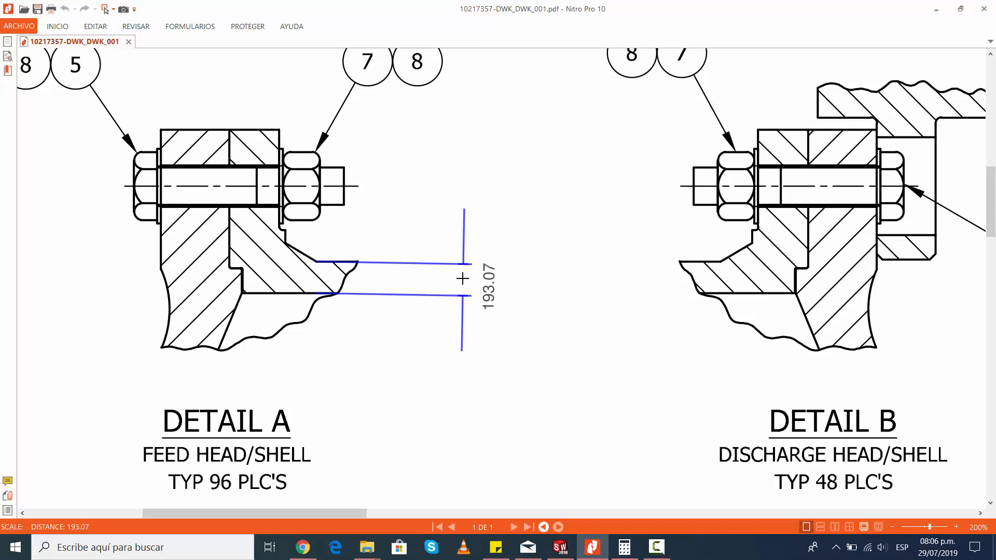
key(Escape)
- Measure the shell length between the extension lines of the 4902 dimension below the main view
ctrl+scroll(392, 273, down, 1)
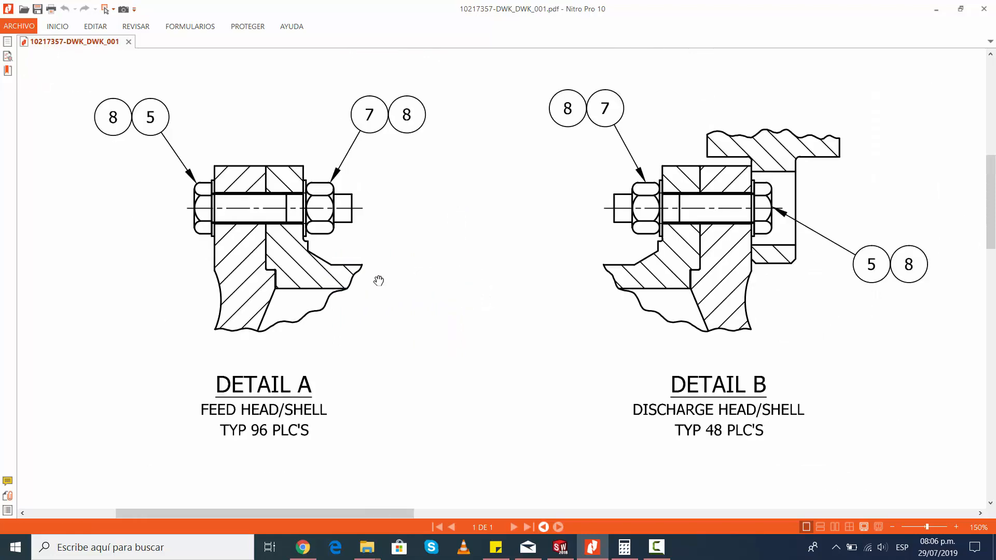
drag(467, 328, 354, 264)
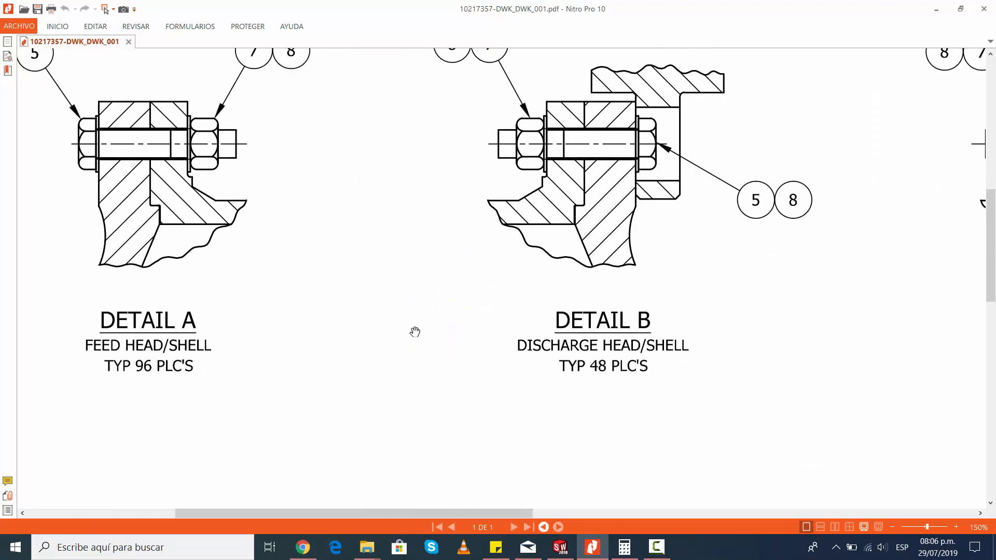
ctrl+scroll(414, 332, down, 1)
mouse_move(461, 348)
mouse_down()
mouse_move(324, 254)
mouse_move(444, 340)
mouse_move(569, 389)
mouse_move(465, 248)
mouse_up()
drag(622, 415, 531, 296)
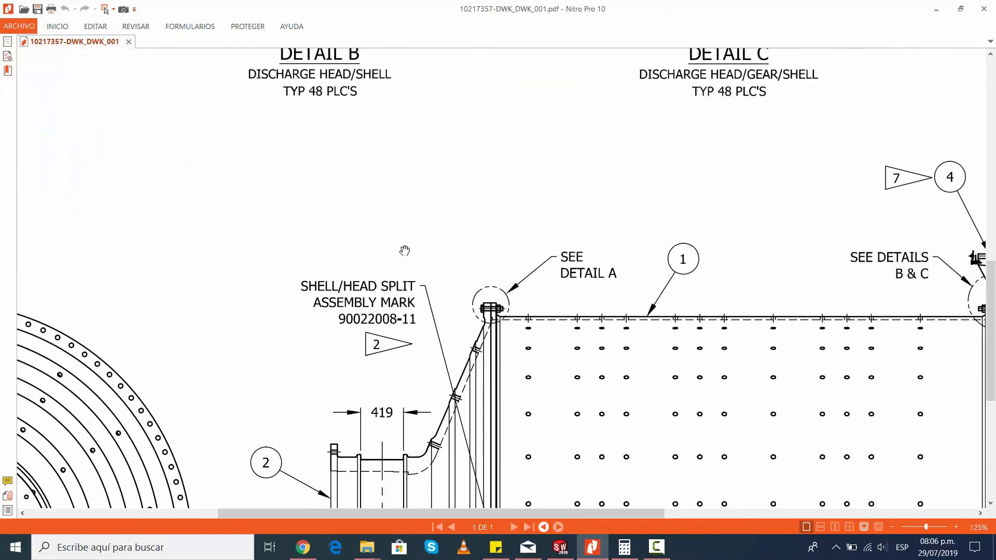
ctrl+scroll(508, 342, down, 1)
drag(509, 342, 353, 155)
drag(471, 369, 444, 275)
ctrl+scroll(495, 455, up, 1)
mouse_move(495, 454)
mouse_down()
mouse_move(473, 313)
mouse_move(496, 340)
mouse_up()
ctrl+scroll(487, 353, up, 1)
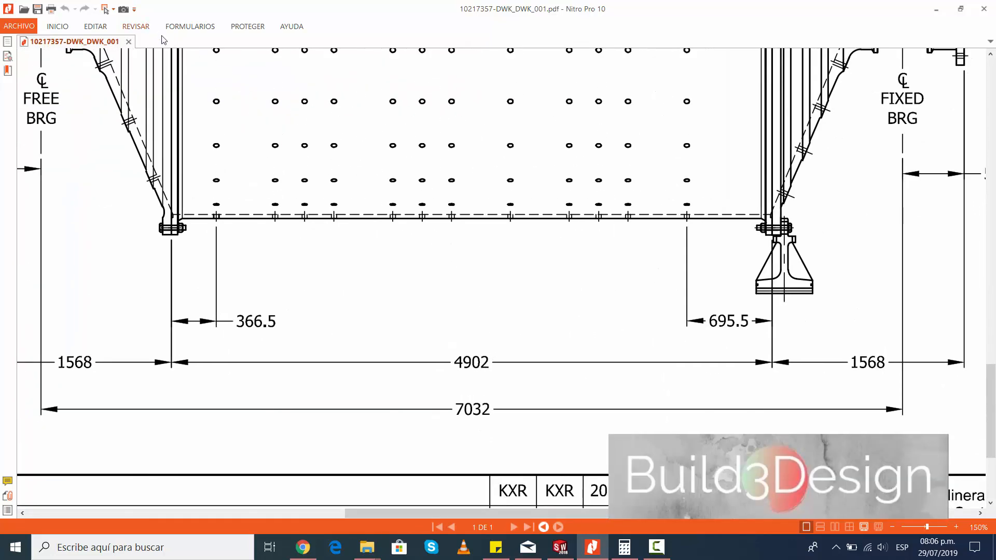
click(150, 30)
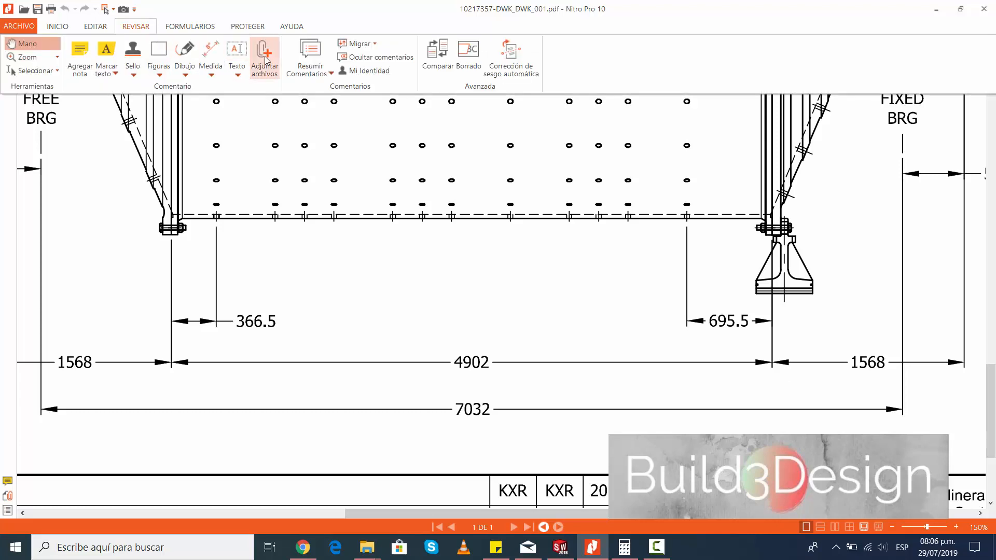
click(212, 51)
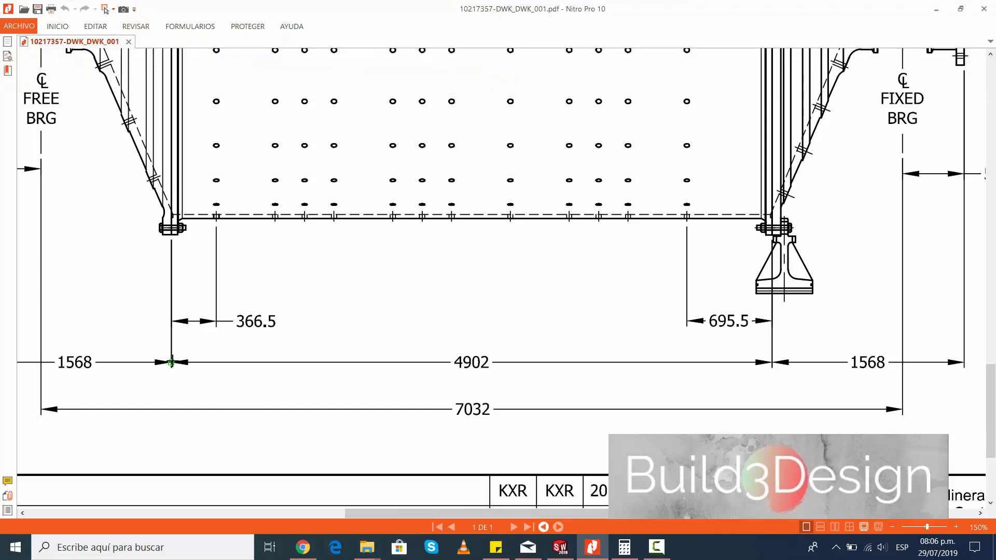
click(171, 362)
click(772, 362)
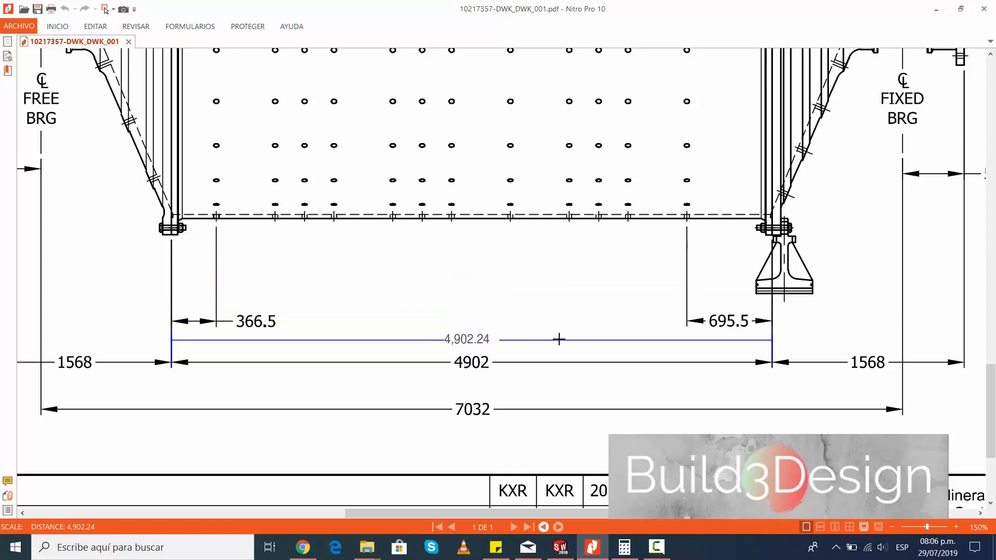
key(Escape)
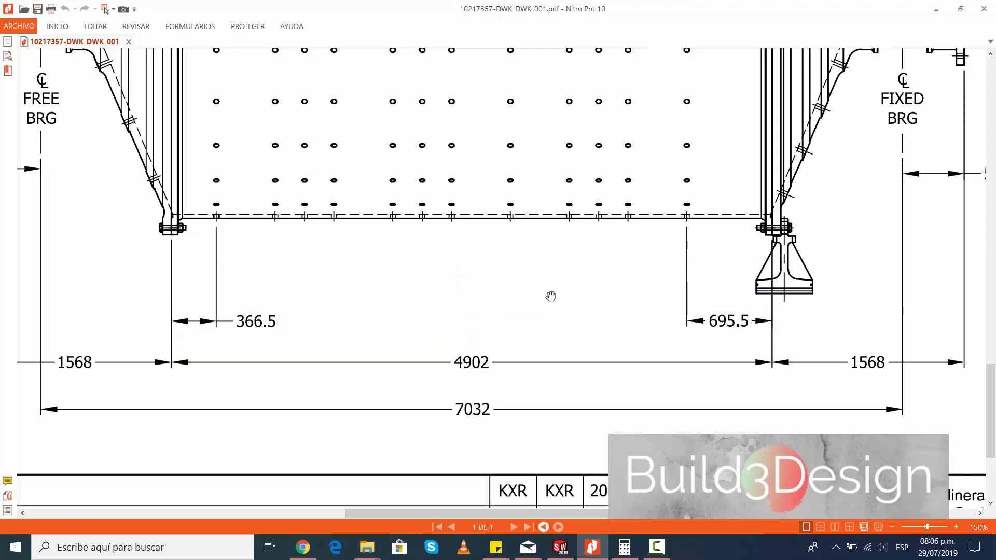
- Measure the free bearing journal width between the extension lines of the 419 dimension
ctrl+scroll(525, 272, down, 2)
drag(447, 160, 553, 354)
ctrl+scroll(403, 137, down, 1)
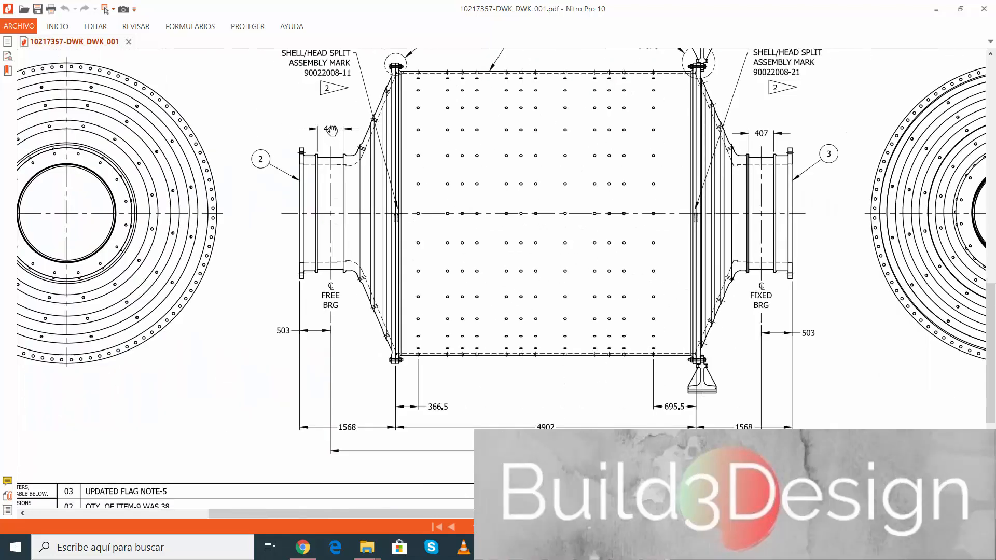
ctrl+scroll(335, 131, up, 3)
drag(373, 144, 372, 174)
ctrl+scroll(372, 174, up, 2)
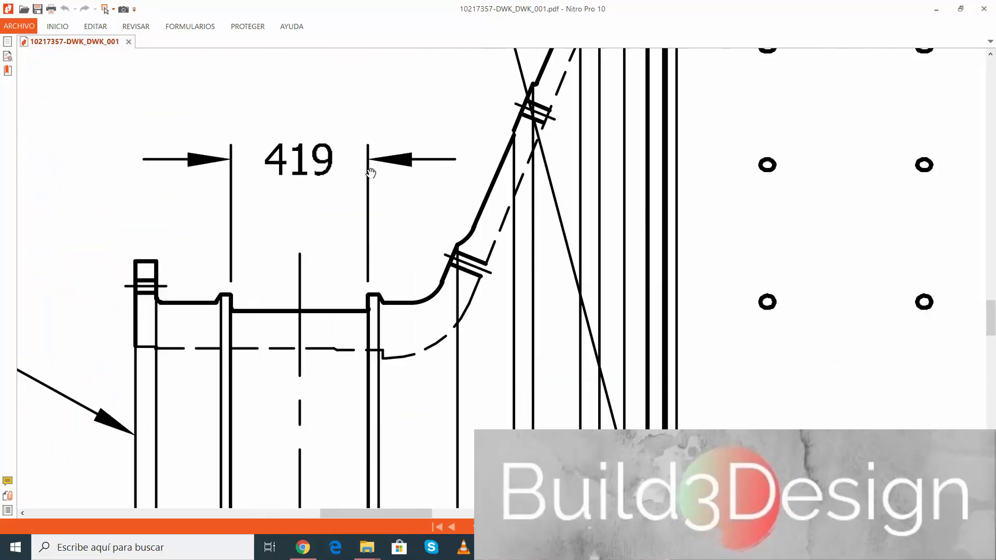
click(139, 28)
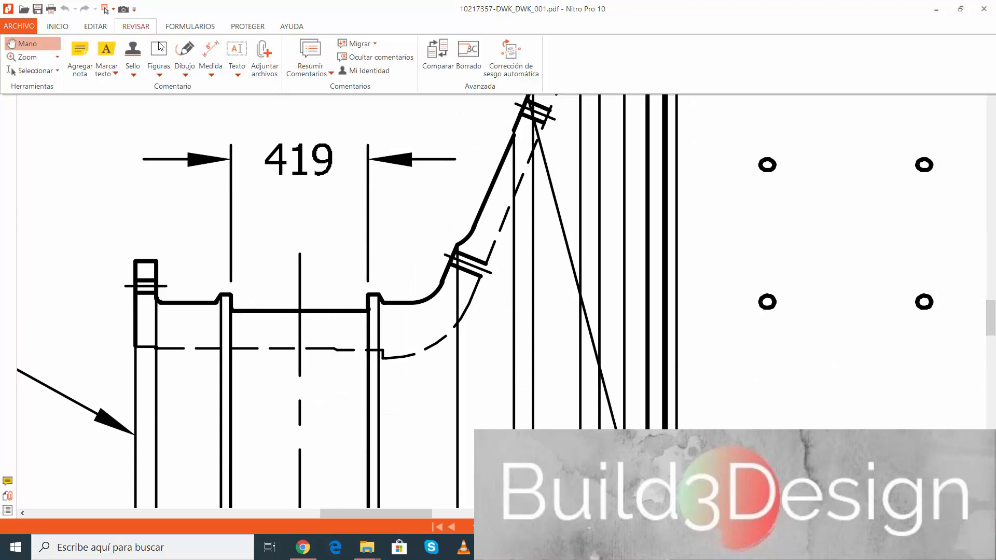
click(217, 52)
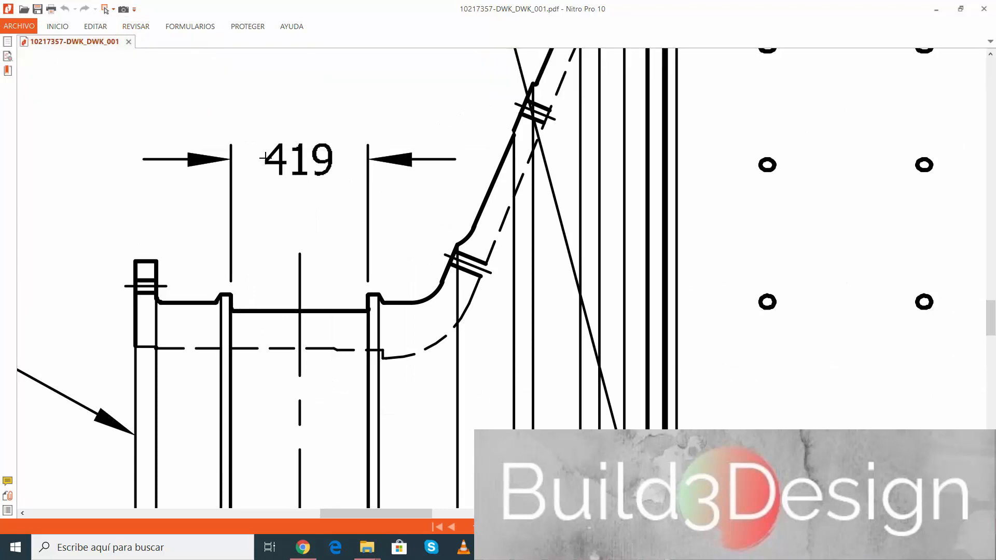
click(235, 160)
click(368, 159)
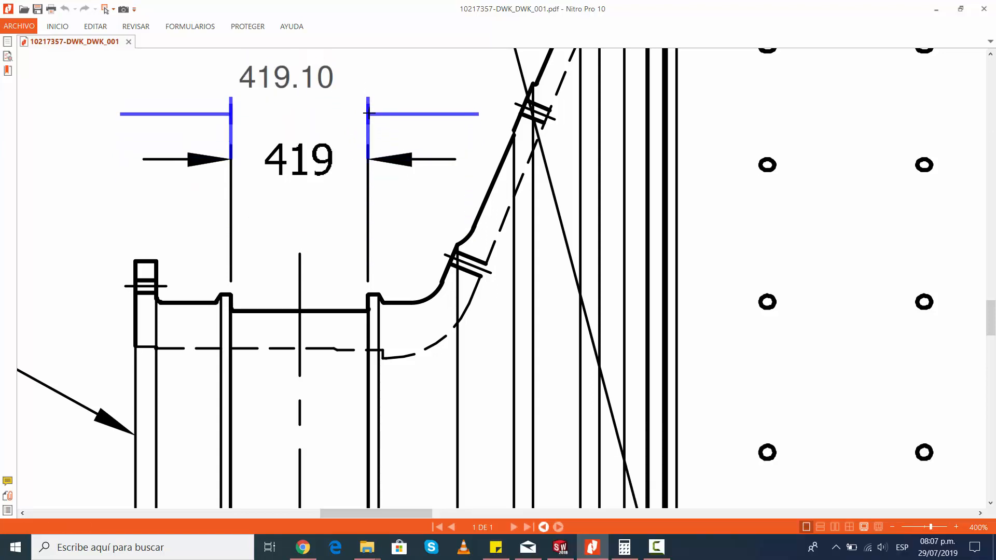
key(Escape)
- Examine the bolted head/shell joints in Details A, B and C and how they relate to the main view
ctrl+scroll(425, 184, down, 5)
drag(545, 162, 497, 182)
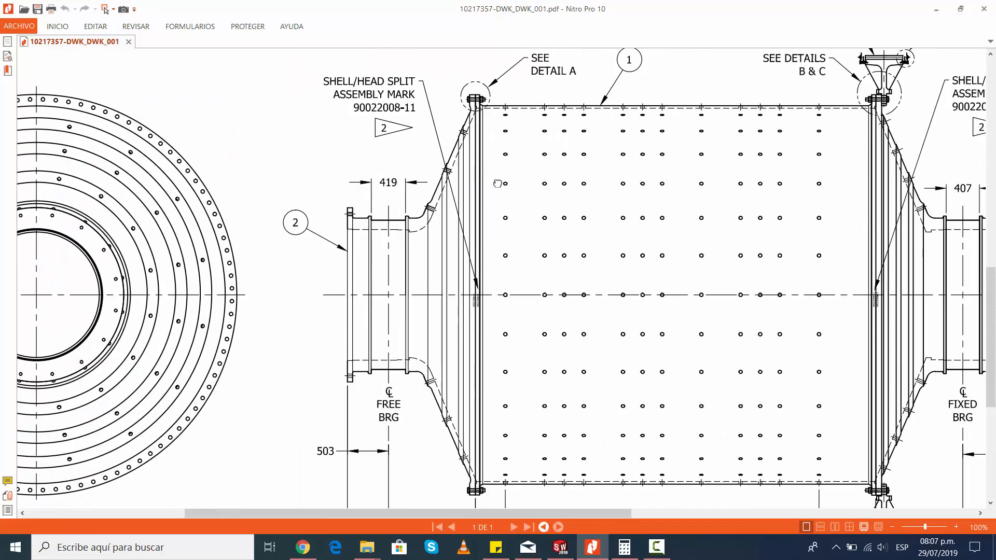
drag(317, 103, 432, 283)
drag(213, 116, 352, 275)
ctrl+scroll(270, 151, up, 2)
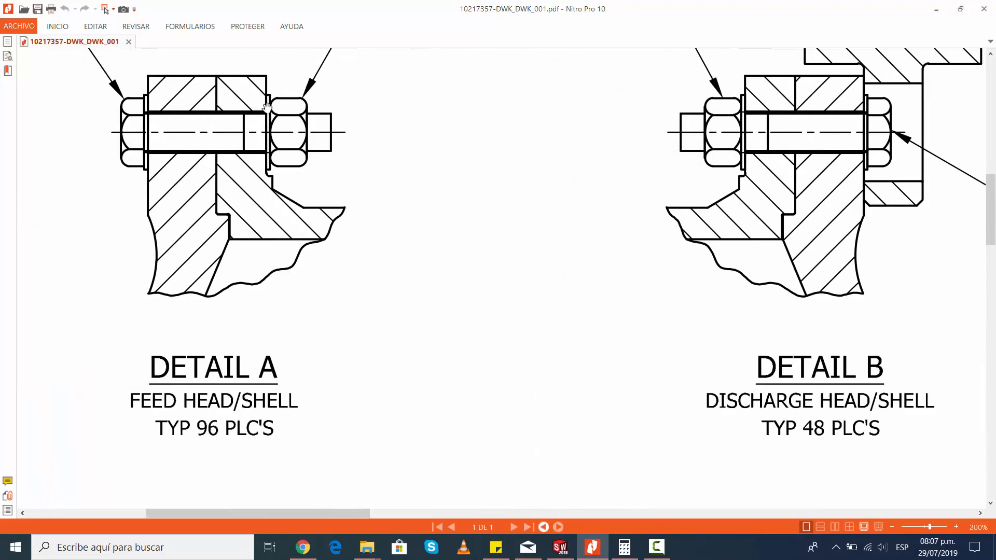
ctrl+scroll(233, 89, down, 3)
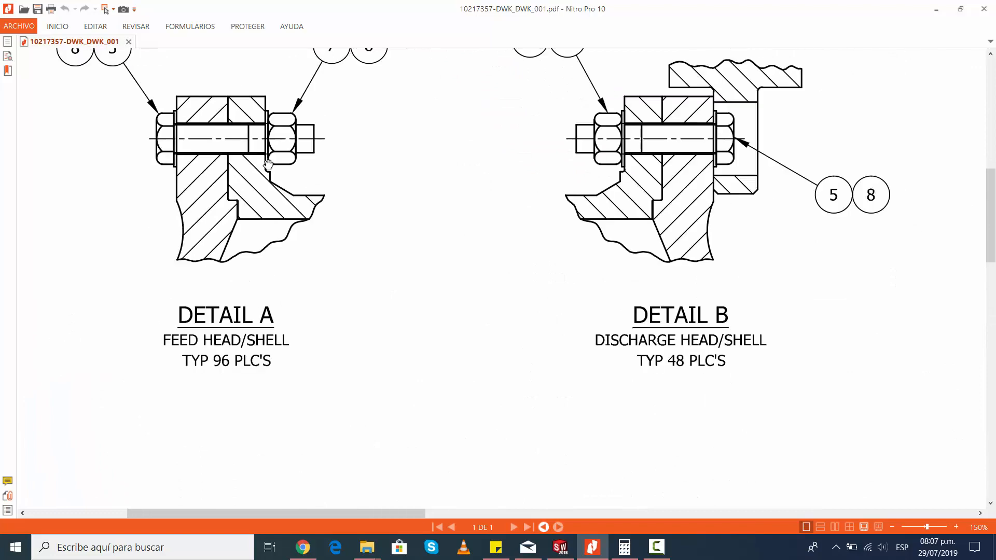
ctrl+scroll(306, 200, down, 3)
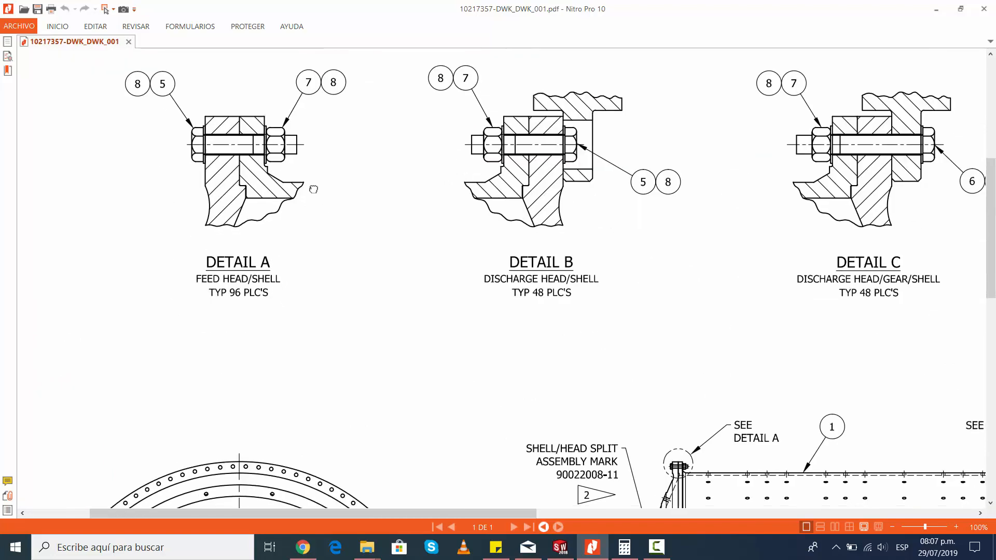
drag(355, 208, 340, 198)
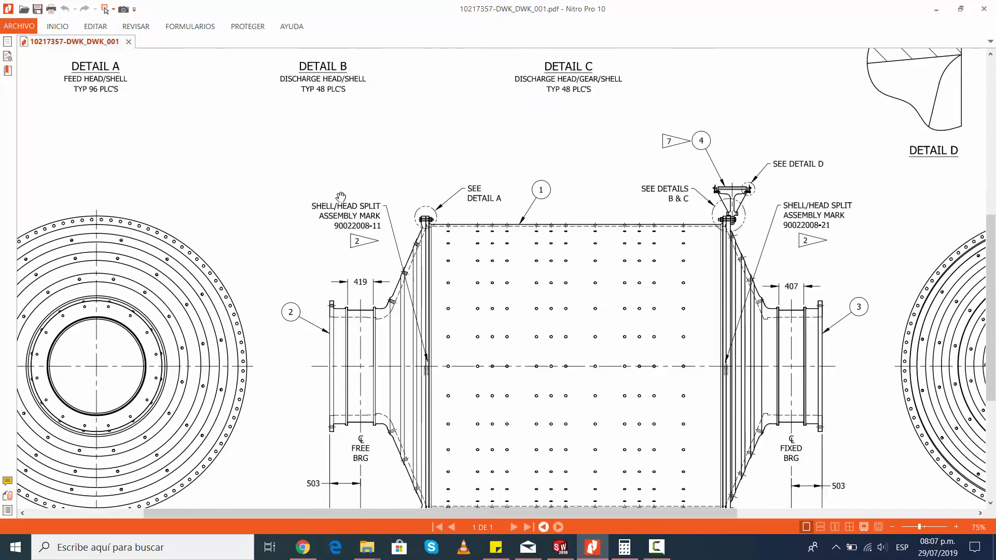
drag(504, 319, 389, 207)
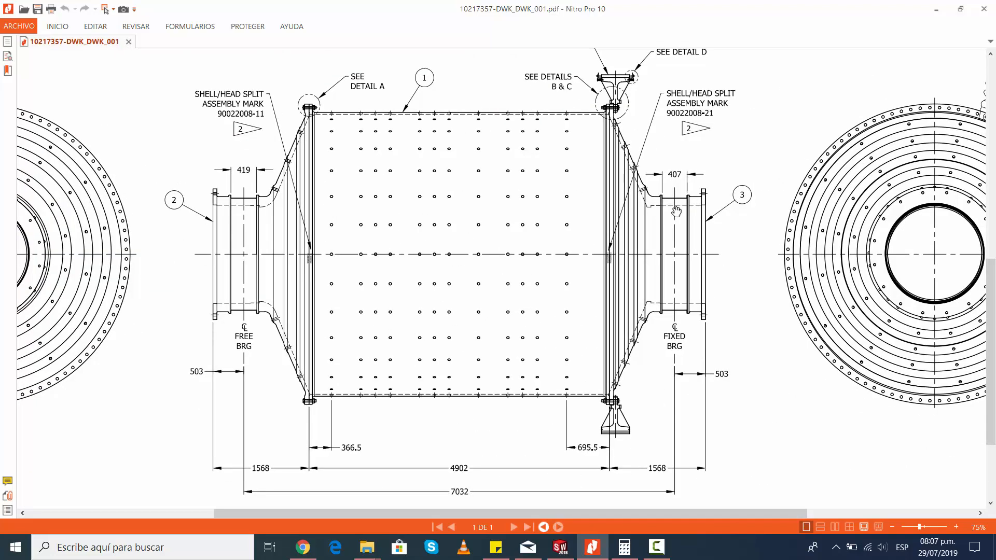
- Measure the fixed bearing journal width between the extension lines of the 407 dimension
ctrl+scroll(675, 211, up, 8)
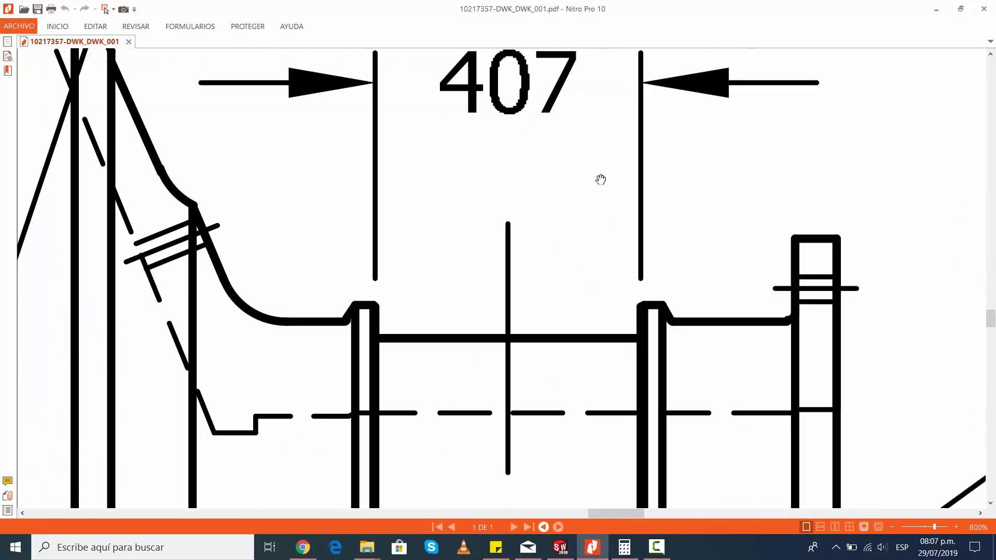
ctrl+scroll(600, 179, down, 4)
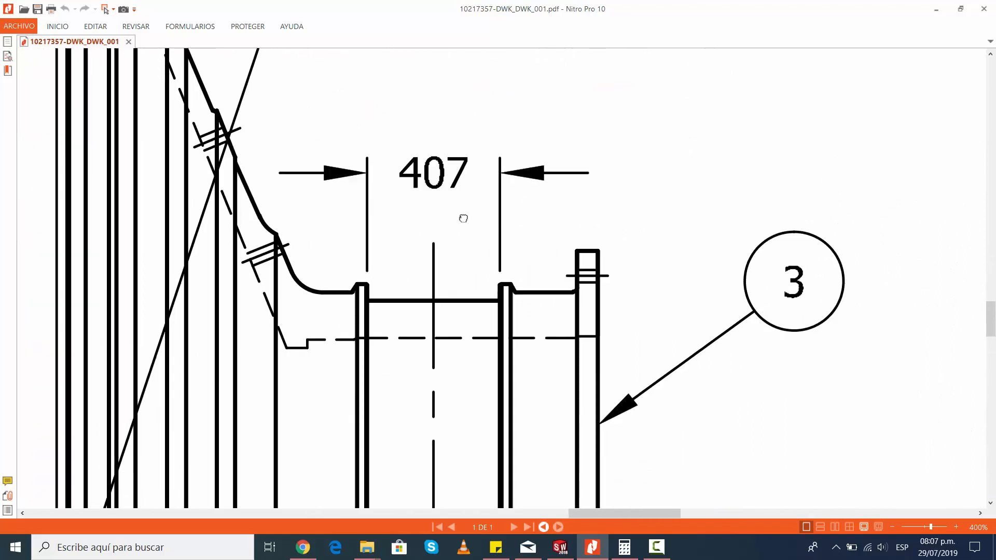
drag(463, 218, 451, 218)
click(136, 26)
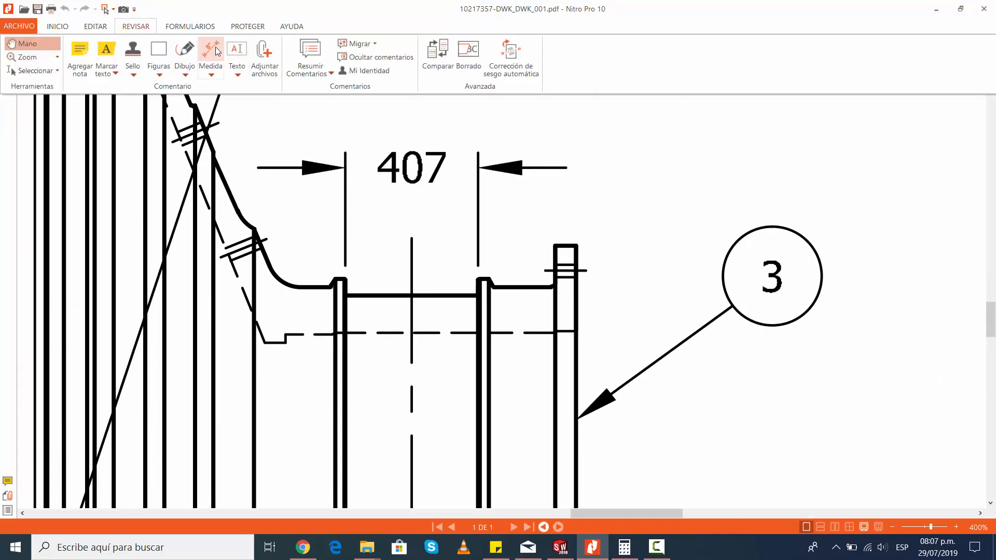
click(213, 49)
click(345, 167)
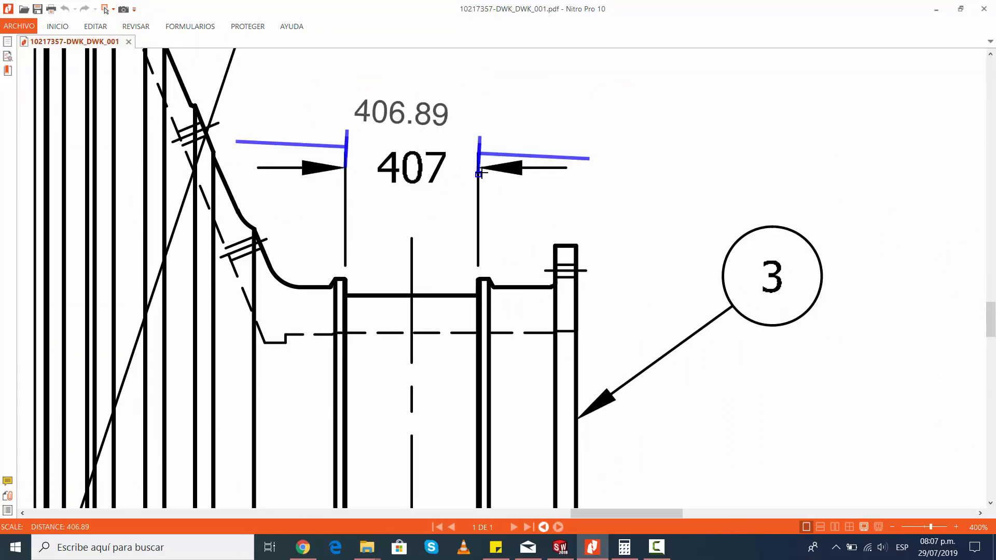
click(478, 167)
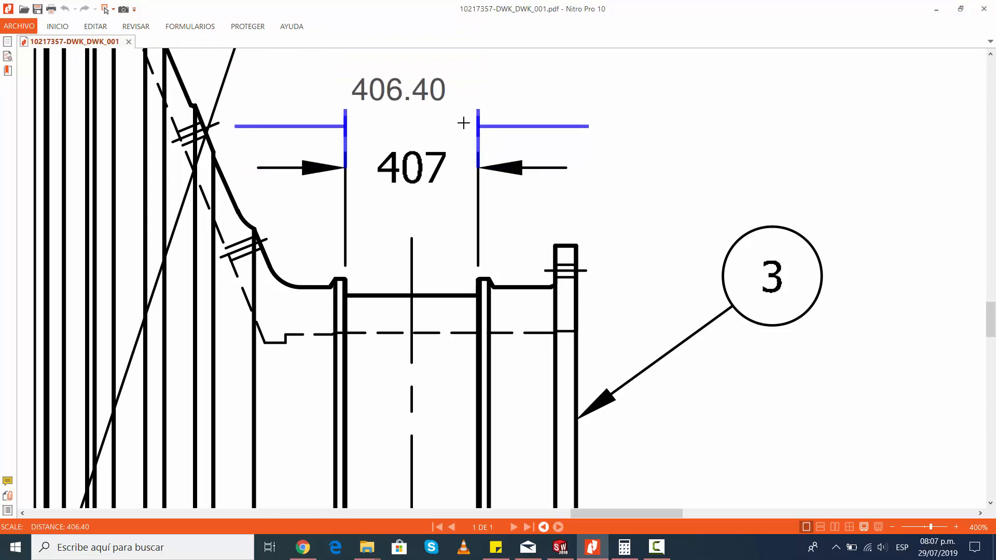
key(Escape)
- Switch to SolidWorks and open the Casco part from the mill work folder to view the whole shell
ctrl+scroll(465, 213, down, 5)
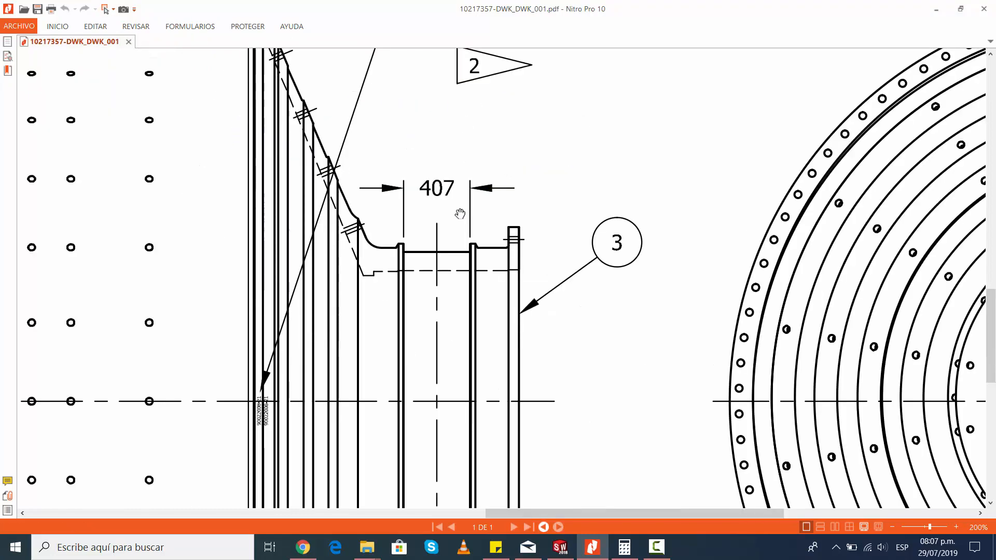
ctrl+scroll(338, 219, down, 2)
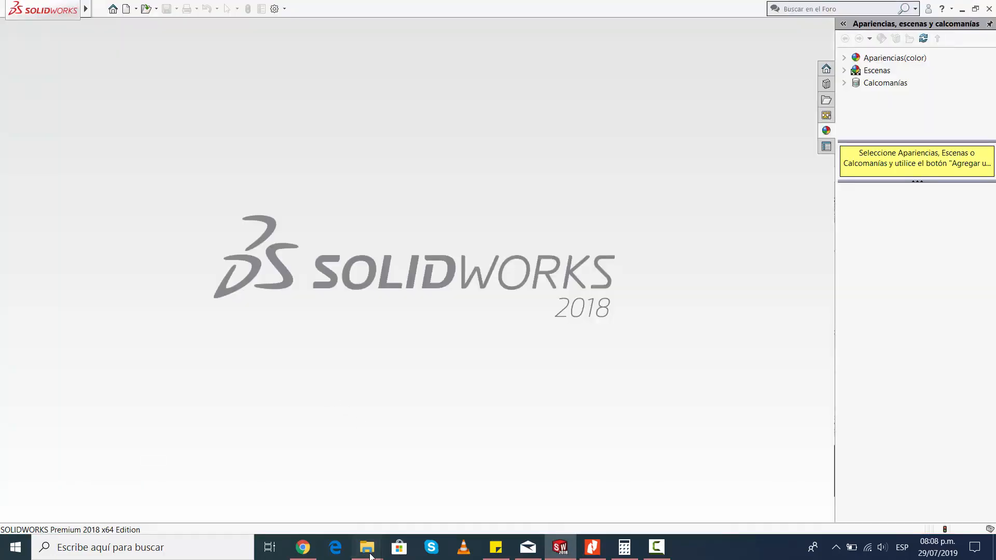
mouse_move(371, 548)
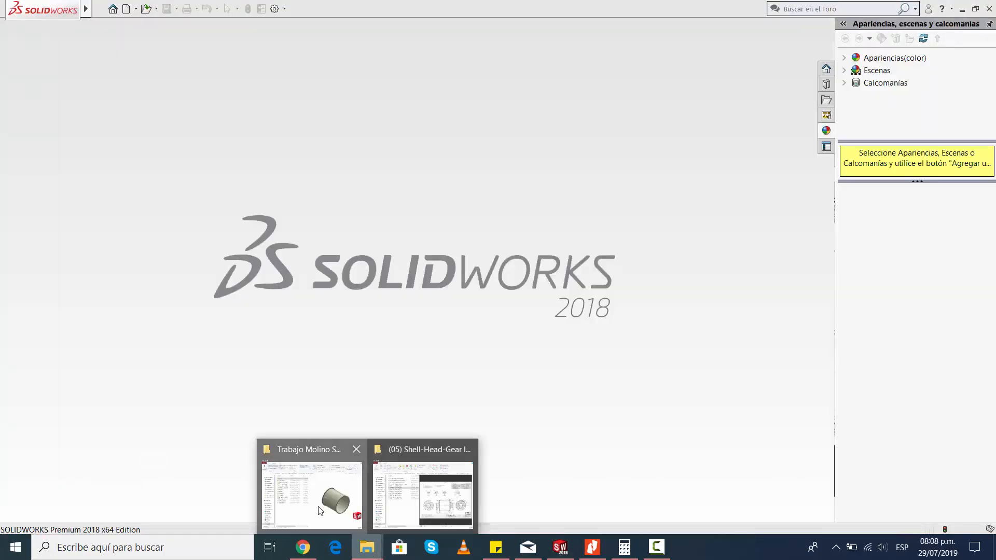
click(319, 510)
double_click(322, 146)
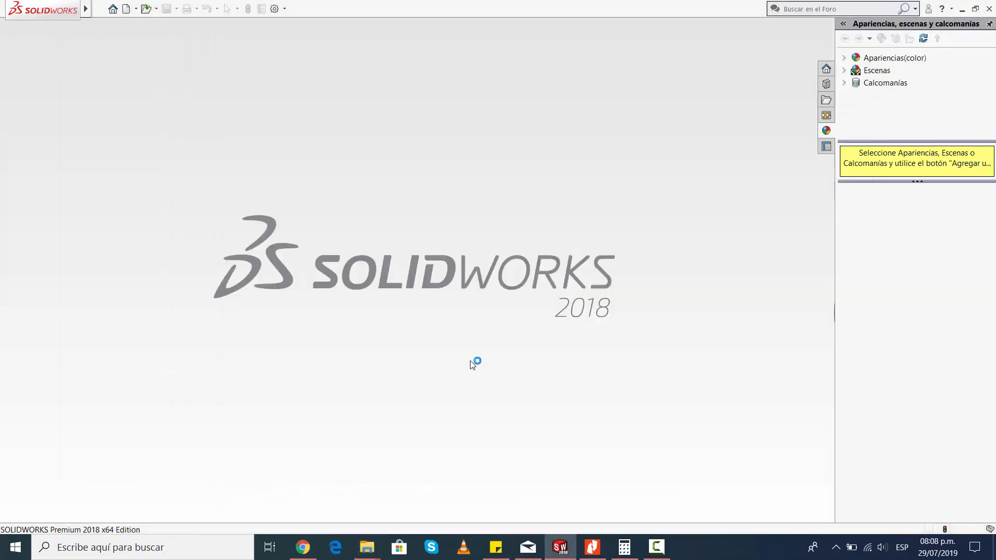
scroll(537, 304, up, 2)
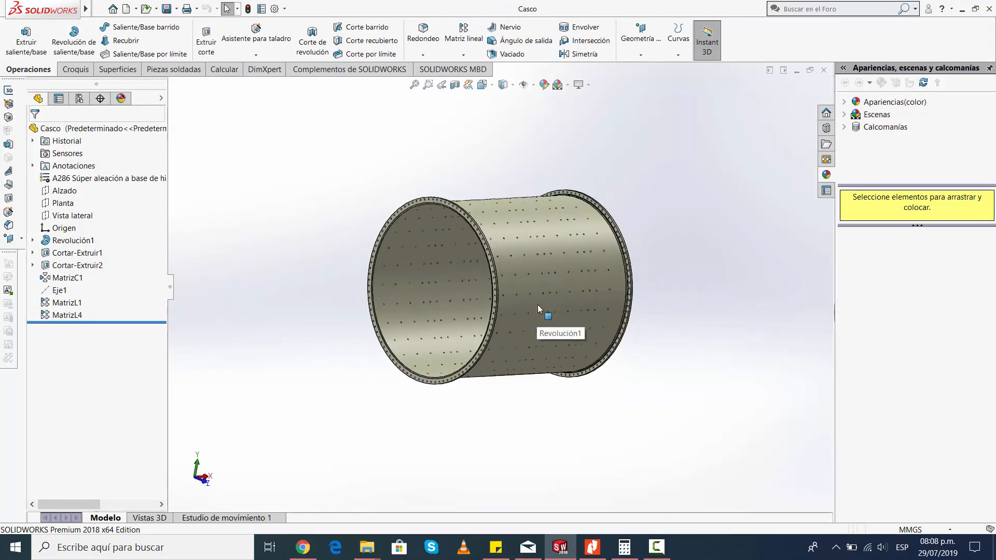
middle_drag(538, 303, 487, 268)
scroll(485, 270, down, 2)
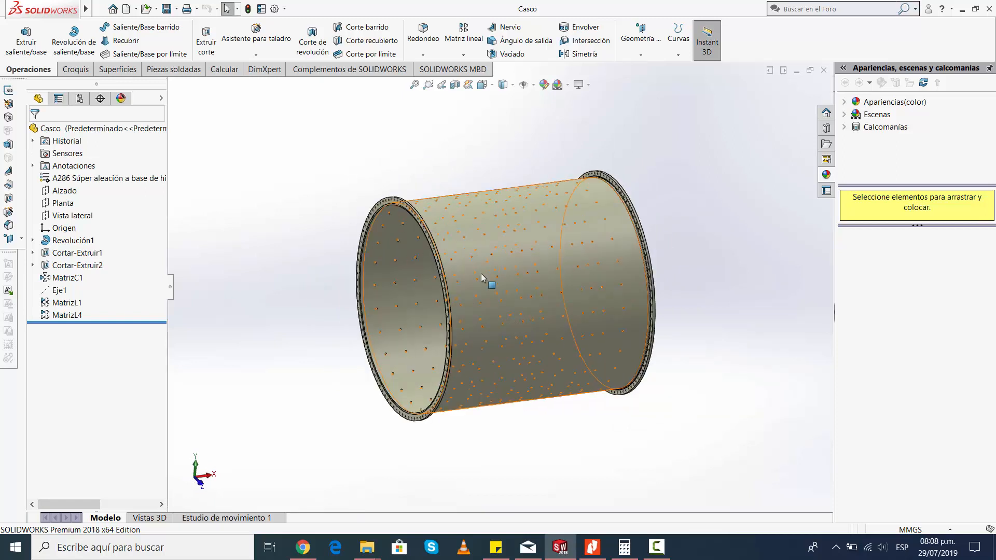
- Roll the model back to just after Revolución1 and edit its sketch Croquis1 in the top view
drag(122, 320, 128, 247)
click(32, 240)
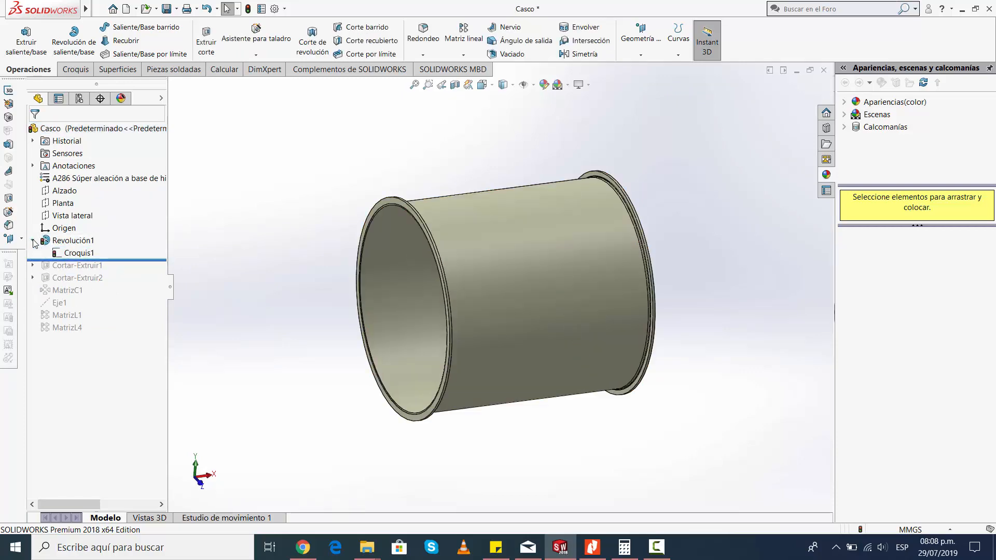
click(78, 253)
click(117, 231)
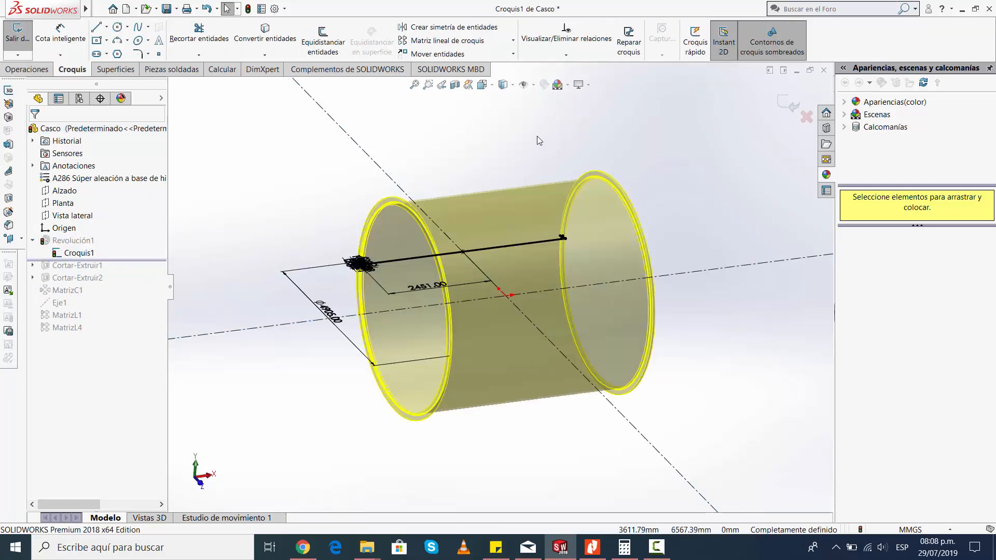
click(482, 85)
click(541, 144)
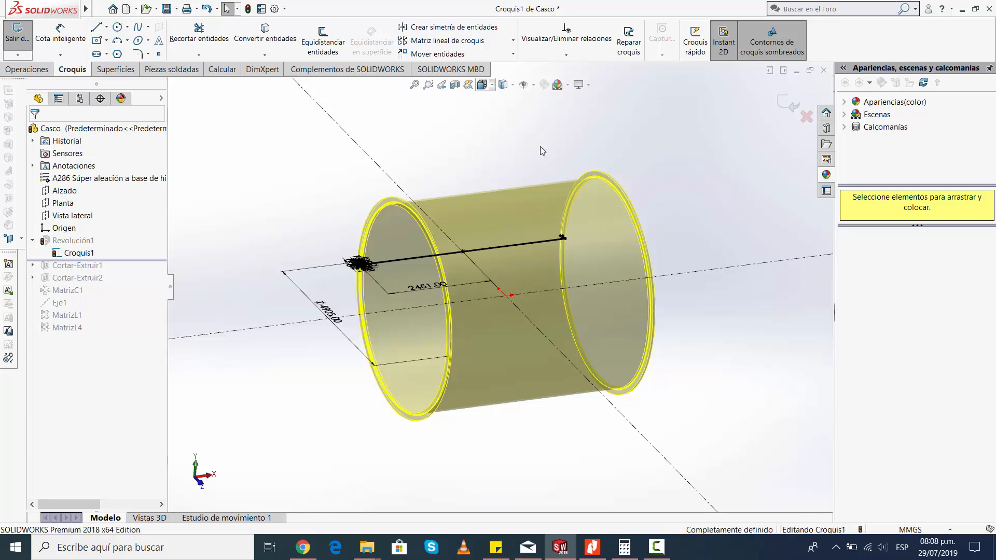
- Examine the sketch's overall diameter and half-length, its centerlines and the dimensioned flange profile at the shell's end
scroll(519, 231, up, 1)
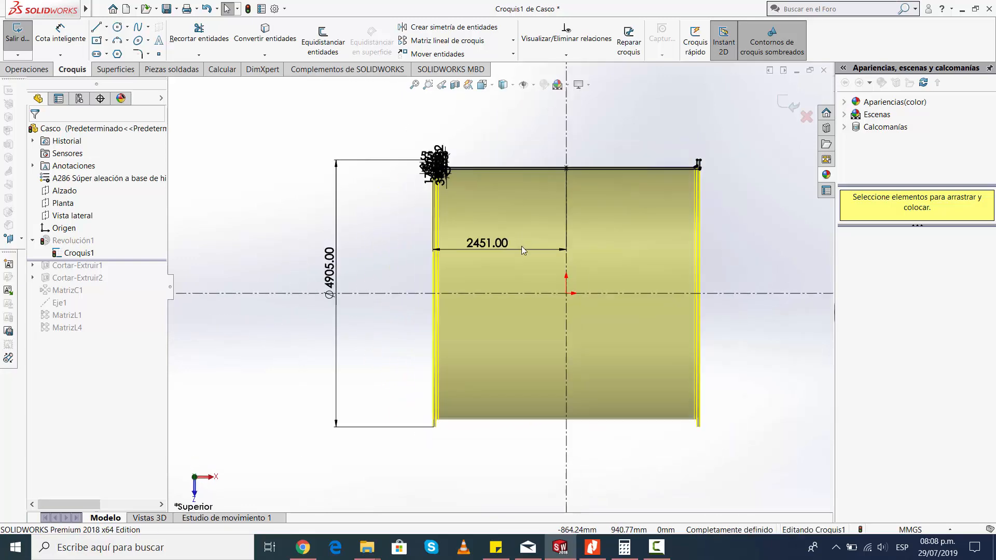
scroll(556, 243, down, 2)
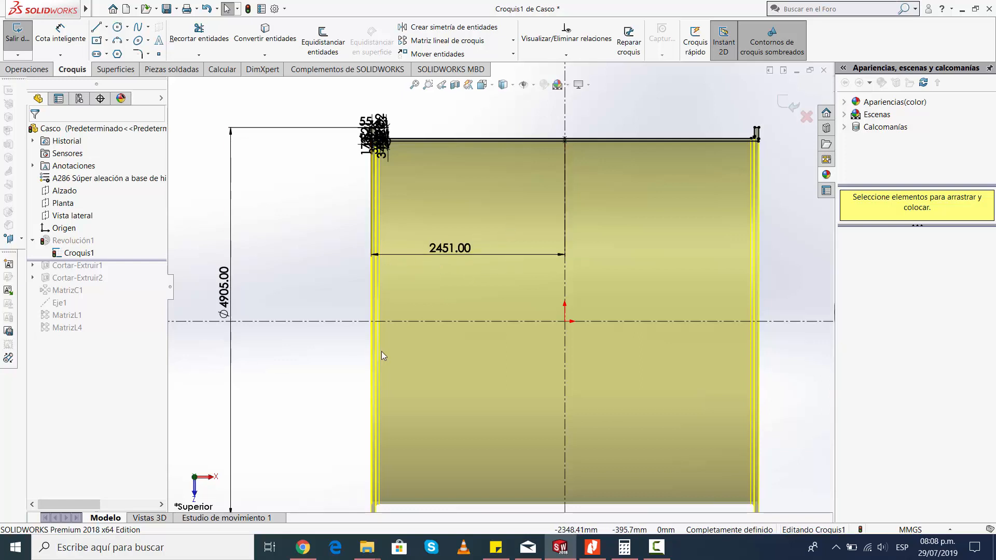
scroll(446, 334, up, 1)
scroll(446, 333, up, 1)
click(304, 304)
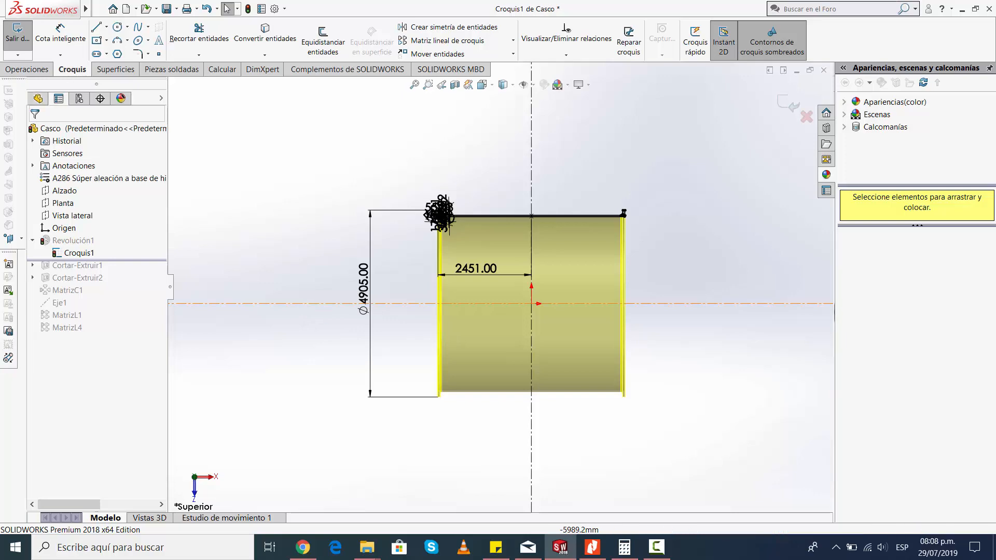
click(584, 186)
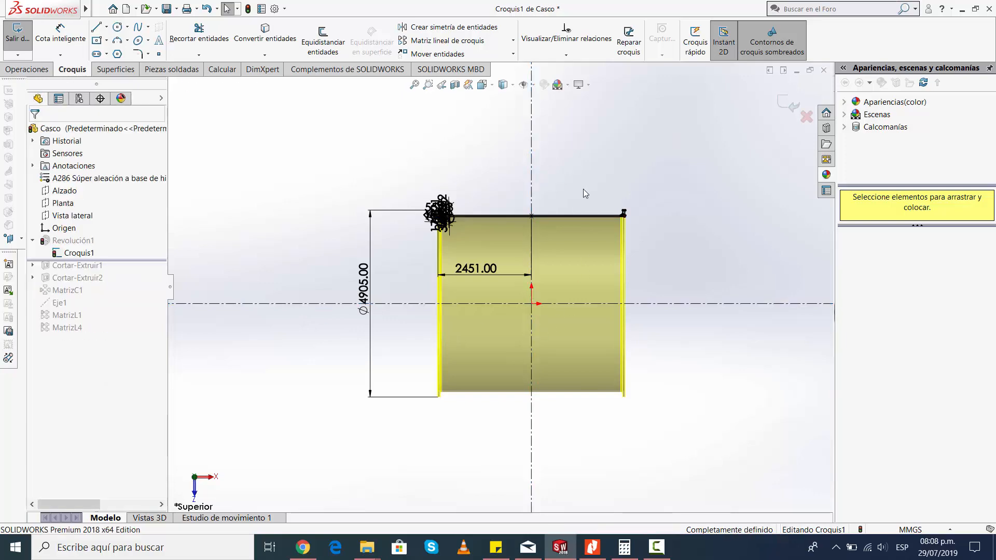
scroll(442, 212, down, 3)
scroll(468, 250, down, 5)
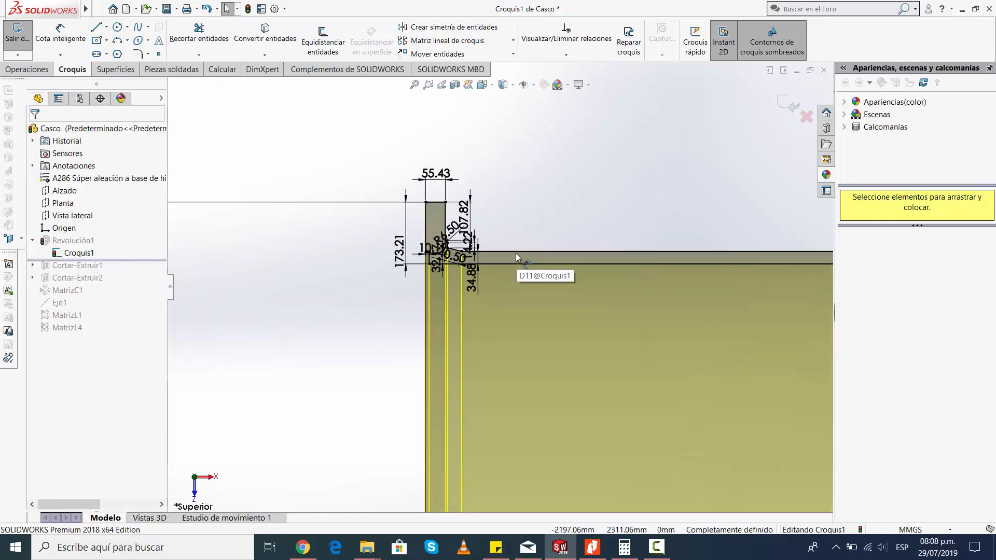
scroll(437, 255, up, 2)
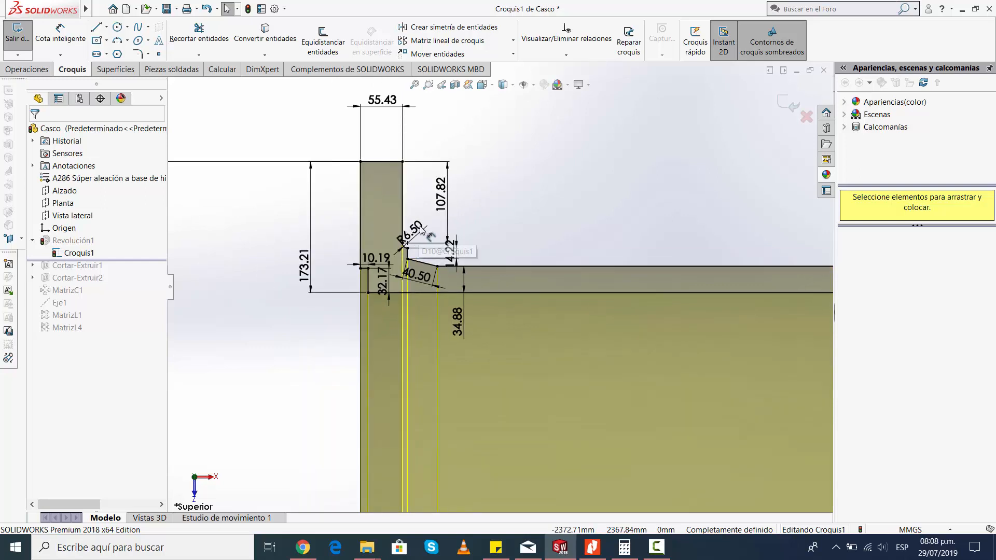
scroll(418, 236, down, 4)
scroll(505, 277, up, 2)
scroll(583, 285, up, 3)
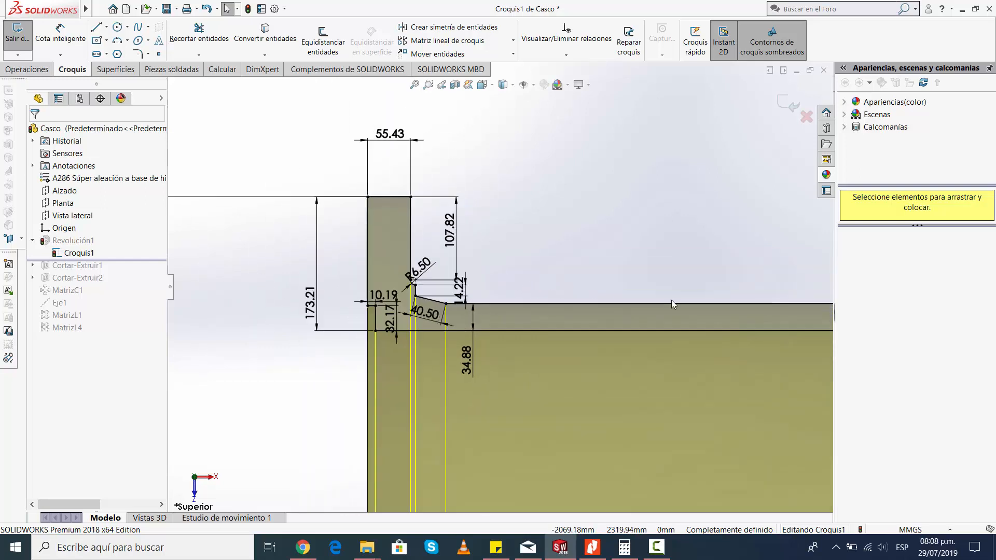
scroll(671, 300, down, 3)
scroll(471, 300, up, 2)
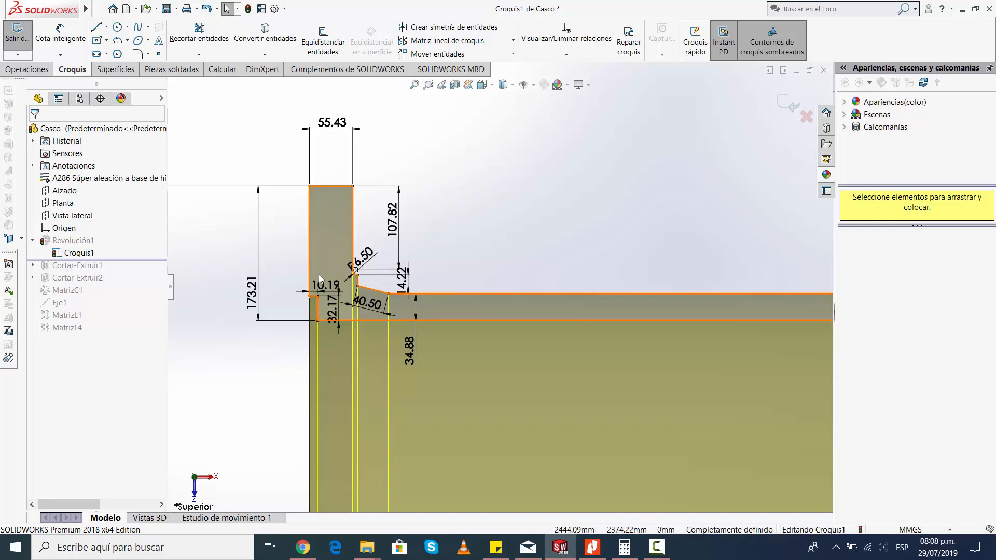
scroll(352, 330, down, 2)
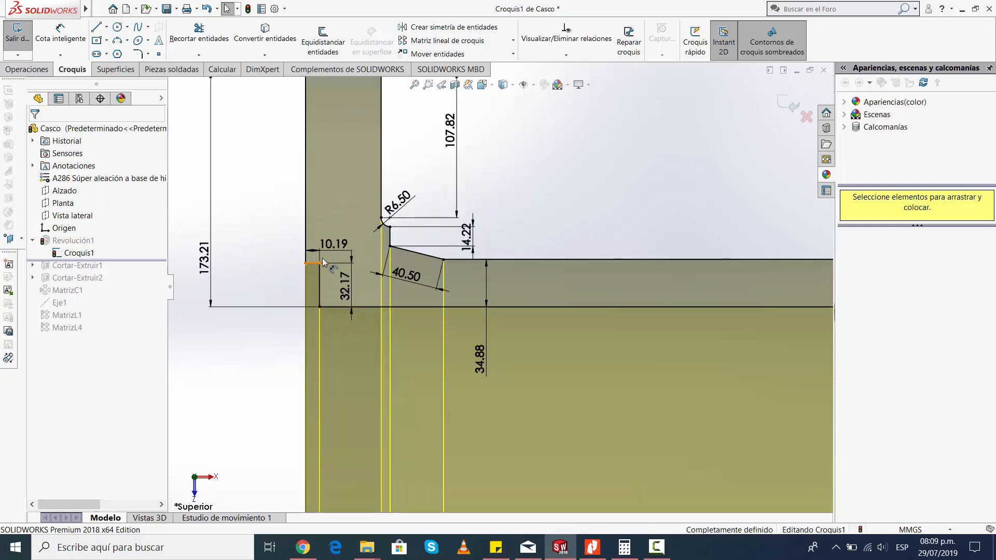
- Move the 10.19 and 32.17 dimensions closer to the small step at the flange's inner corner
scroll(322, 260, down, 5)
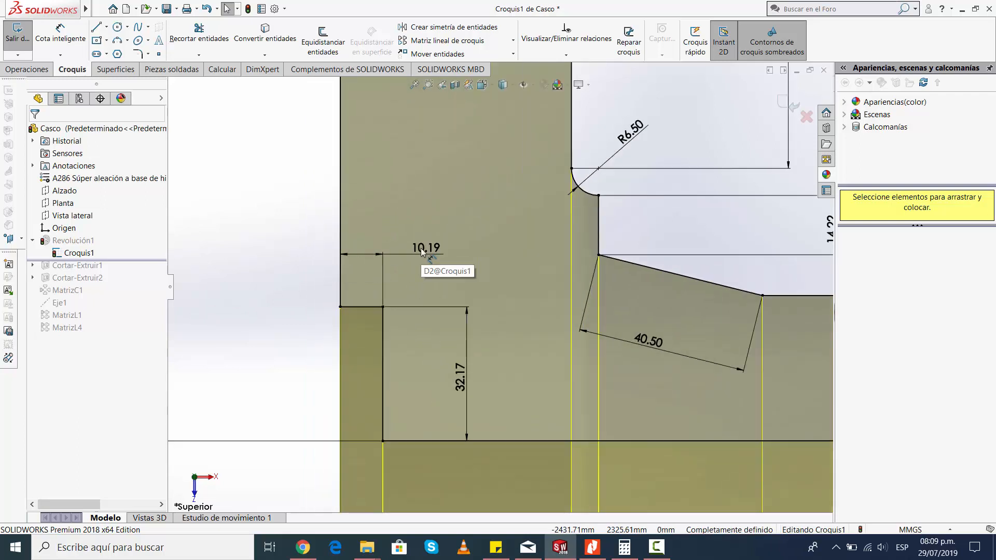
drag(421, 251, 358, 252)
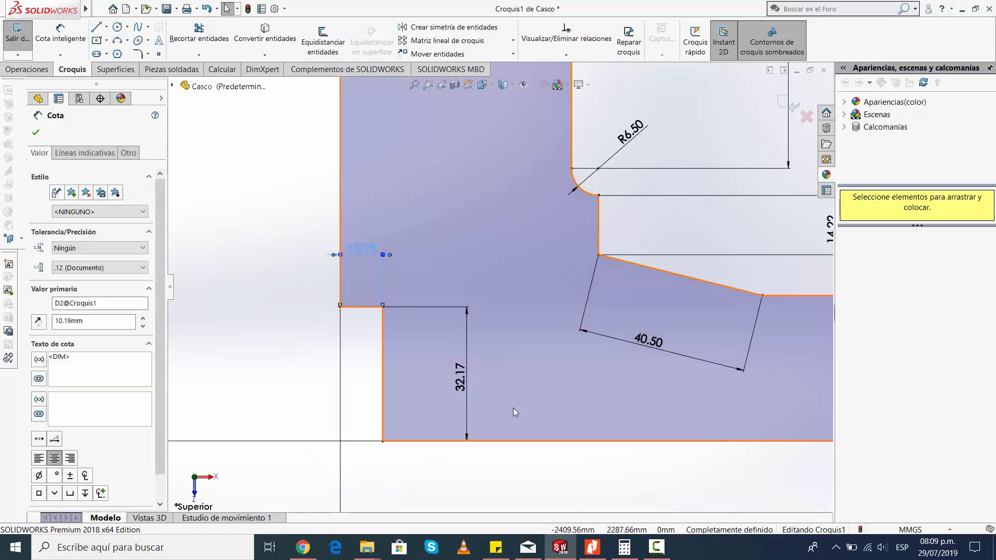
drag(460, 381, 432, 381)
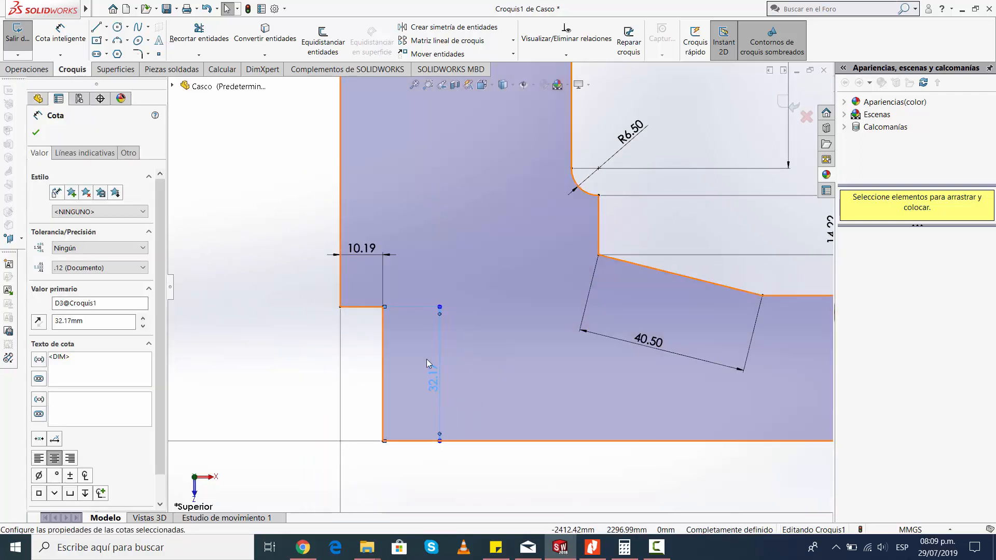
click(288, 344)
- Move the 55.43 flange thickness and 173.21 flange height dimensions closer to the profile
scroll(290, 345, up, 4)
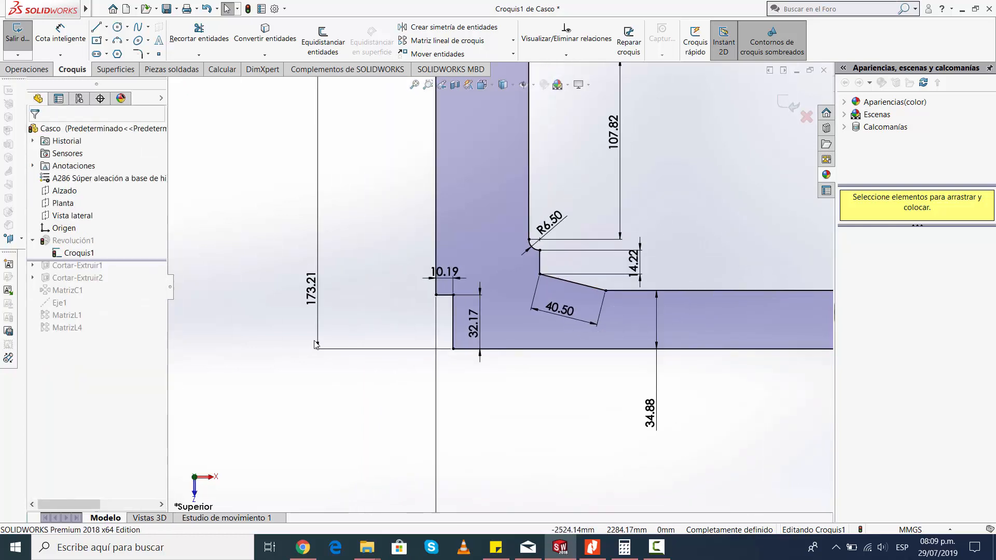
scroll(498, 286, up, 2)
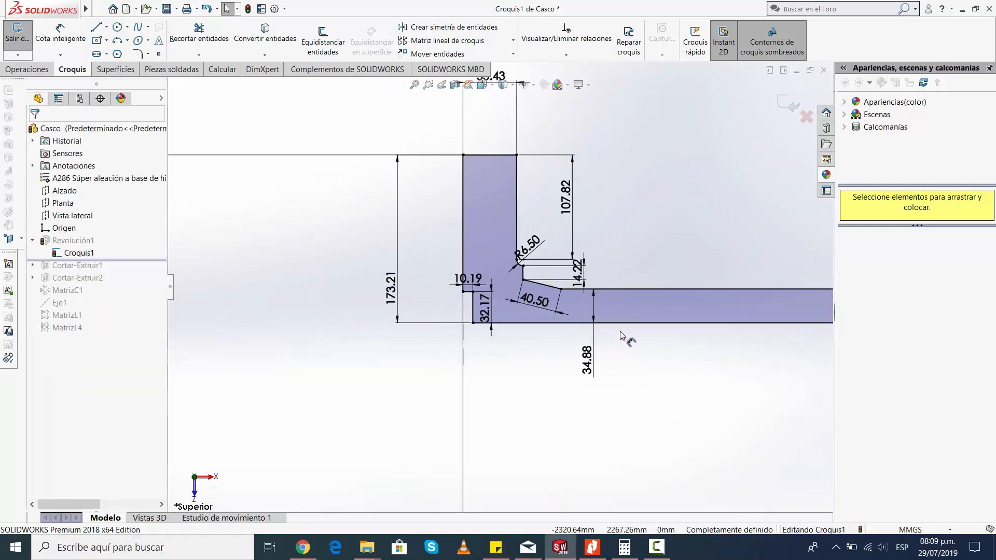
scroll(617, 320, up, 3)
scroll(654, 289, down, 2)
scroll(480, 254, up, 1)
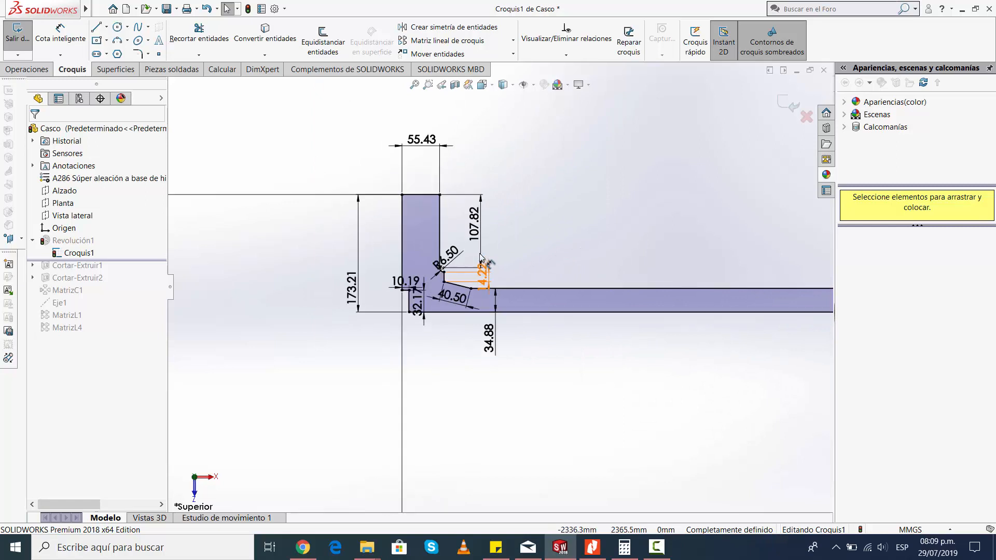
drag(421, 139, 419, 159)
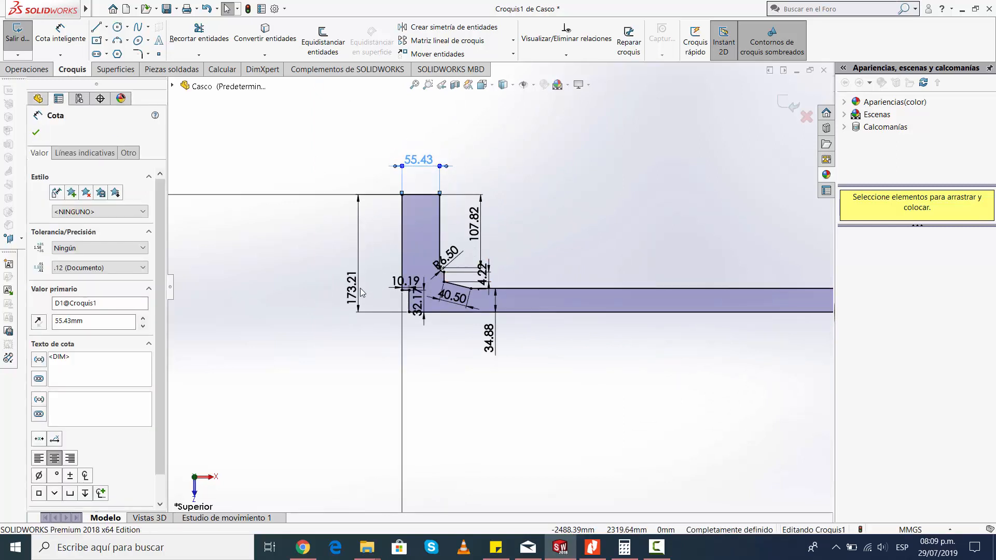
drag(362, 292, 366, 292)
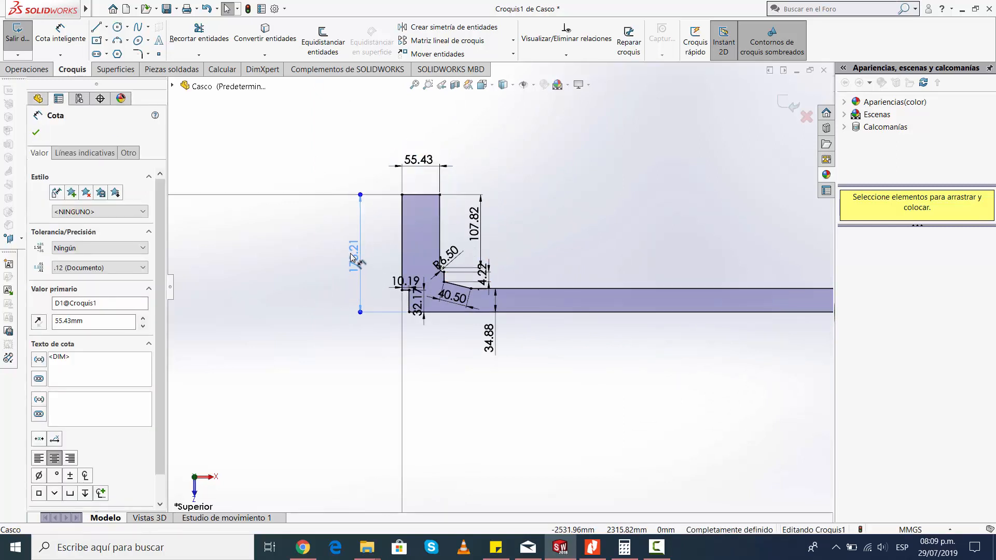
click(522, 241)
- Move the 107.82 and 14.22 dimensions closer to the flange's inner face
scroll(490, 234, down, 5)
drag(457, 231, 431, 234)
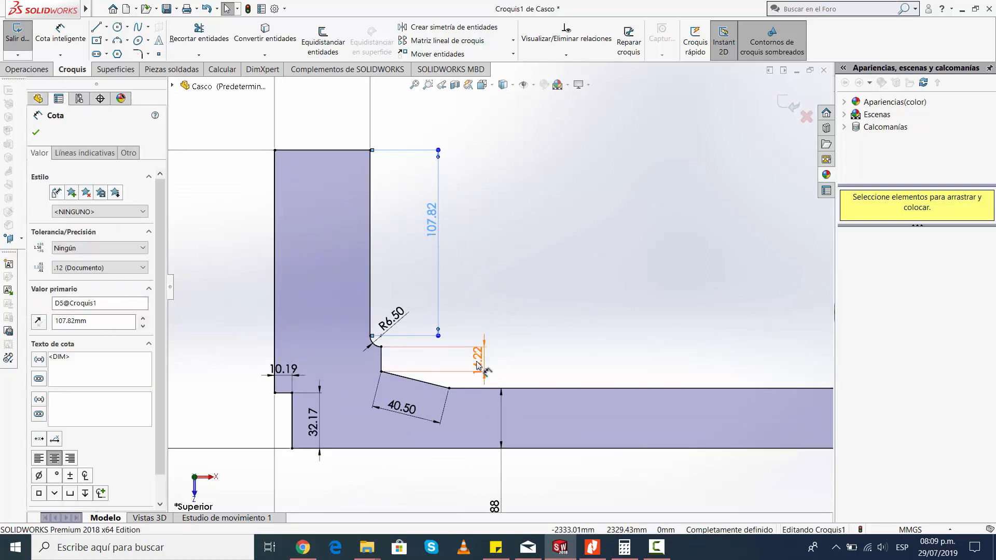
drag(477, 365, 453, 361)
click(537, 353)
scroll(539, 434, up, 2)
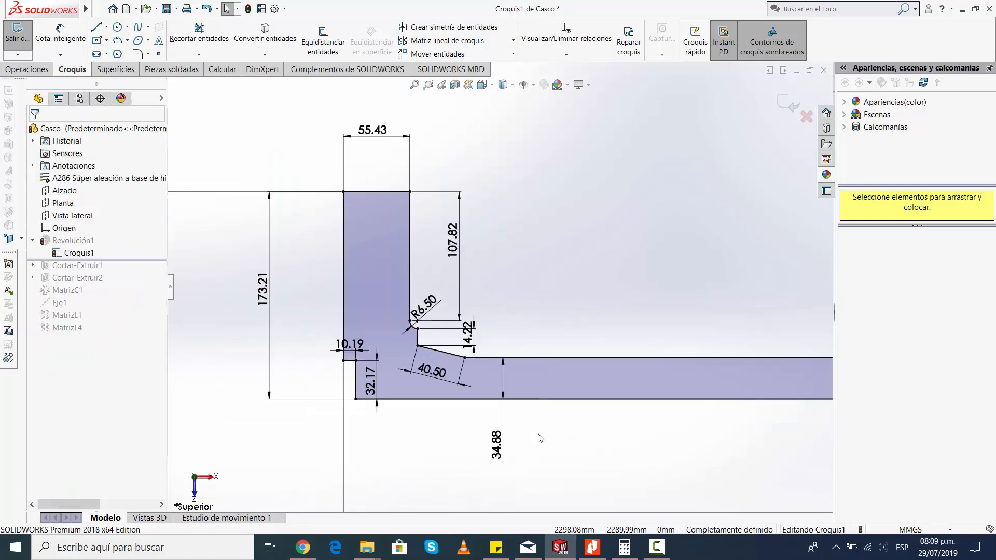
- Place the 34.88 wall thickness dimension above the shell wall and move the 40.50 and 14.22 dimensions closer to their edges
drag(499, 446, 534, 346)
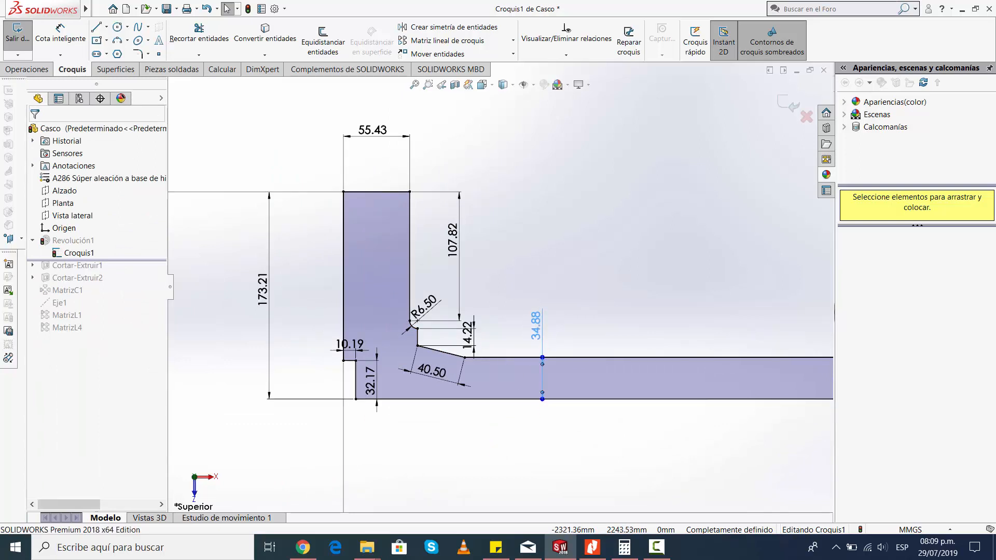
scroll(474, 369, down, 3)
drag(393, 378, 402, 362)
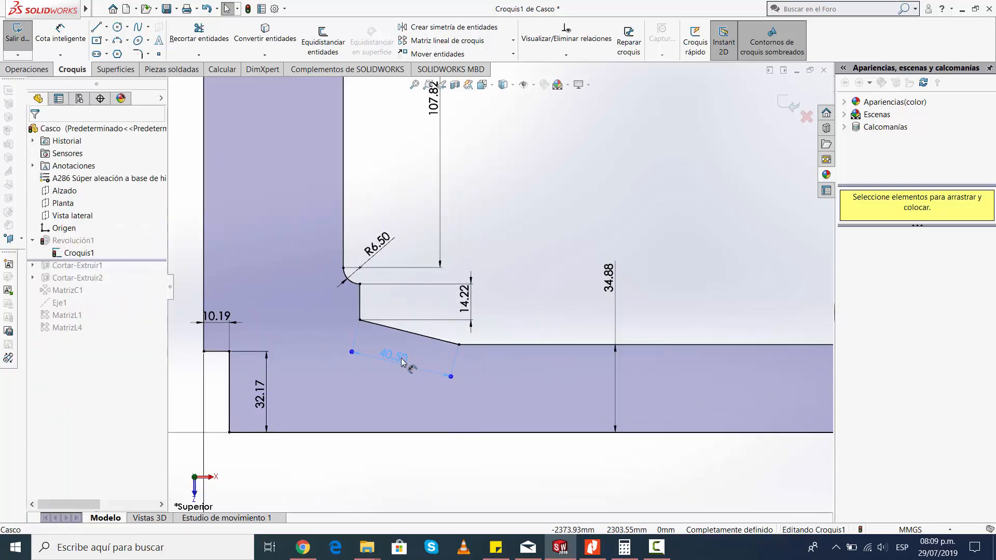
click(524, 294)
drag(465, 300, 446, 310)
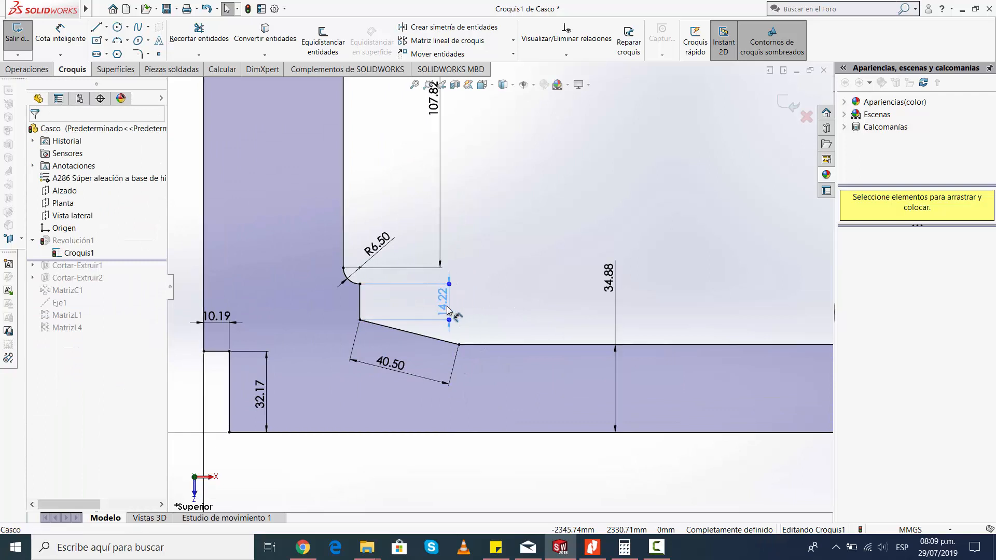
click(504, 271)
- Reposition the R6.50 dimension at the flange fillet and inspect the fillet arc's properties and relations
scroll(502, 269, up, 1)
drag(399, 250, 403, 253)
scroll(363, 281, down, 5)
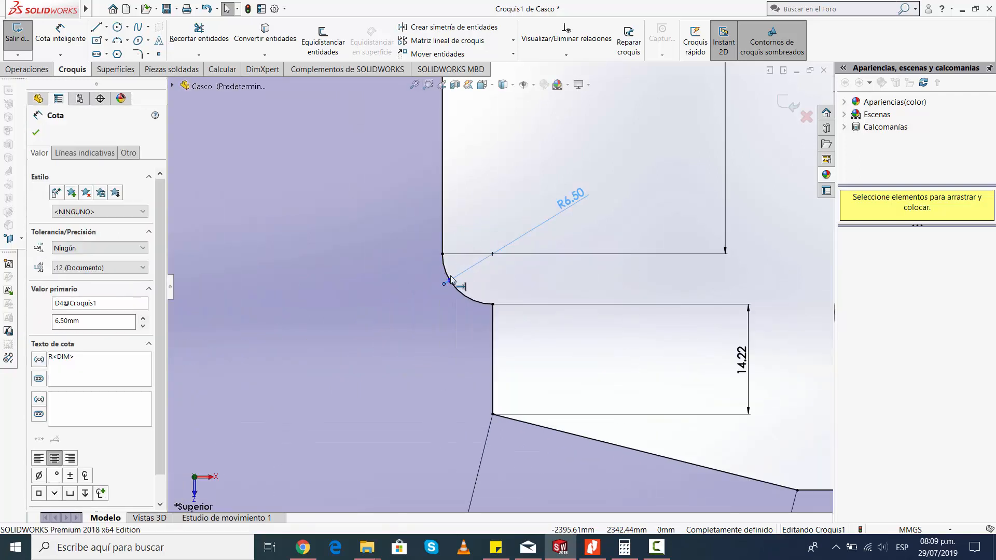
click(468, 299)
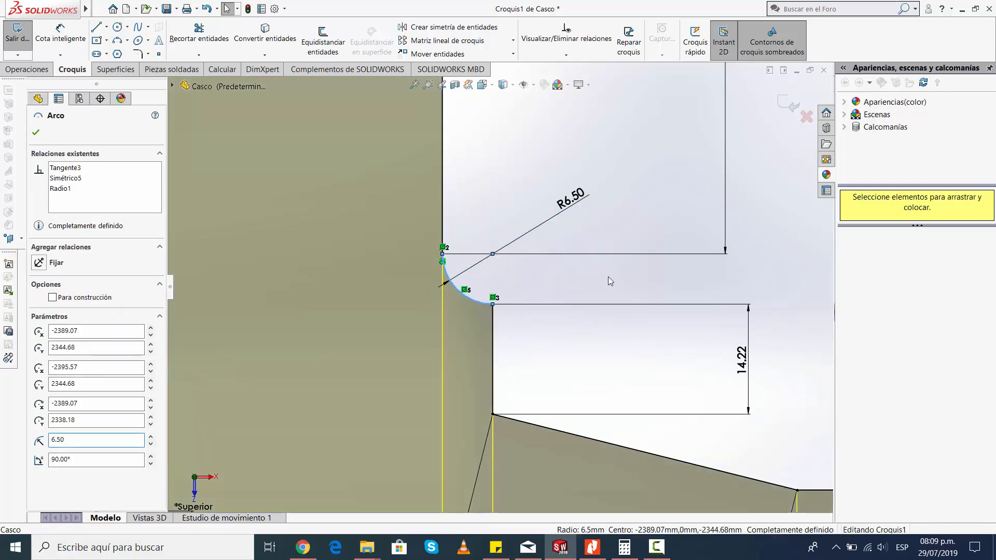
click(603, 236)
scroll(599, 244, up, 8)
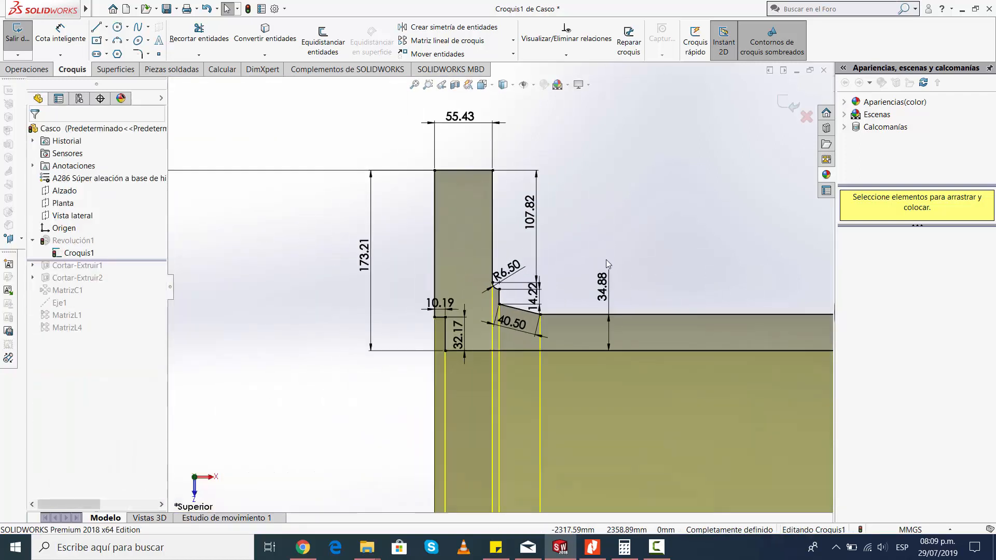
scroll(605, 266, up, 10)
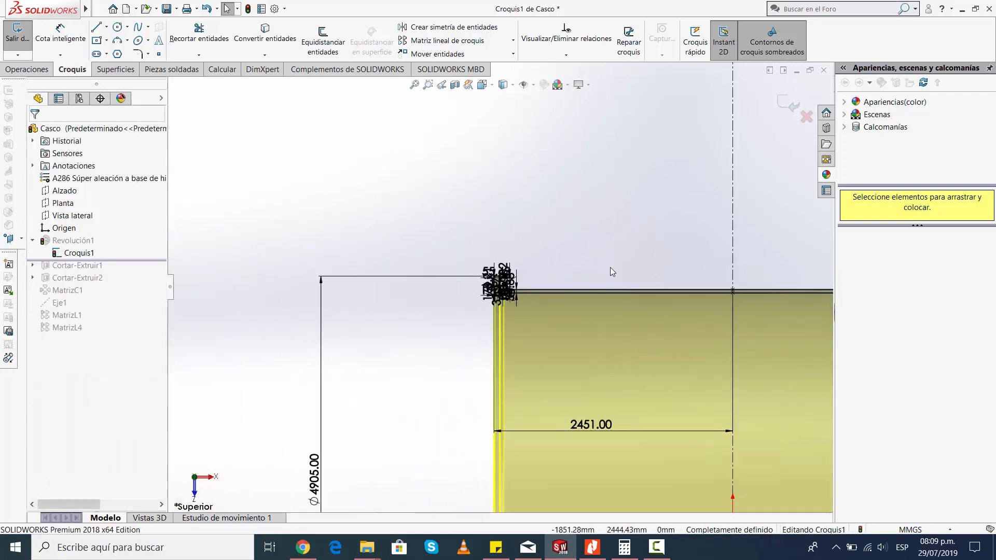
- Move the text of the Ø4905.00 flange diameter dimension below the horizontal centreline
scroll(621, 284, down, 5)
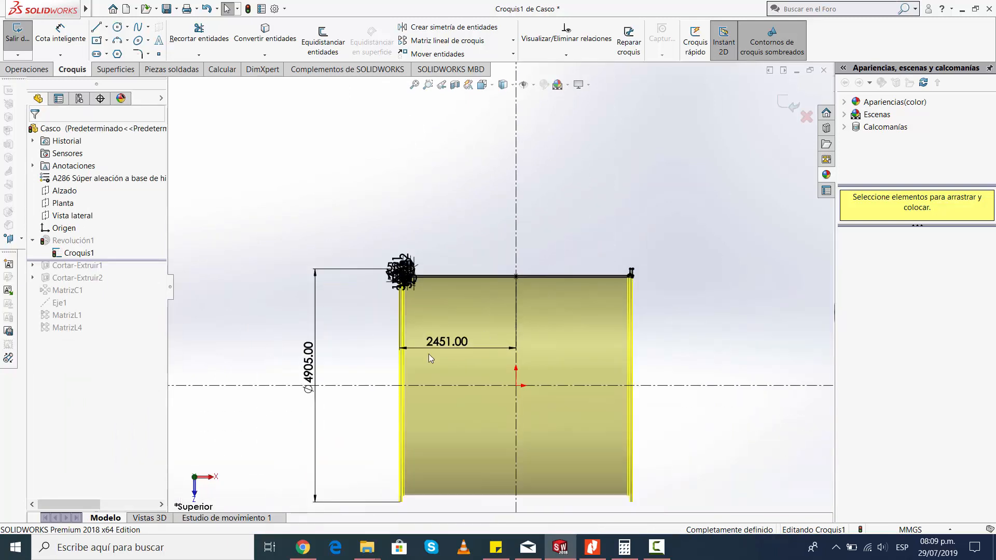
scroll(366, 367, down, 2)
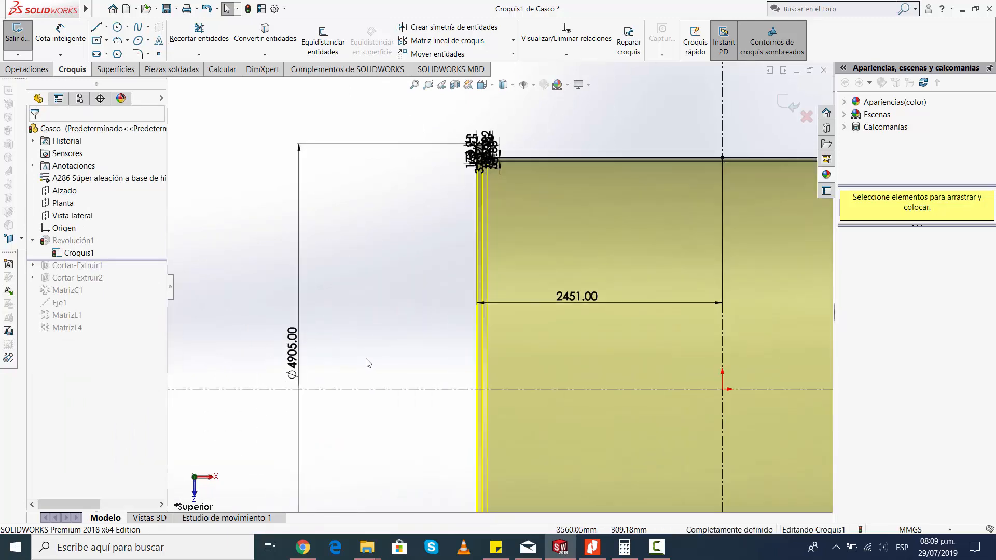
scroll(366, 363, up, 5)
scroll(386, 373, down, 3)
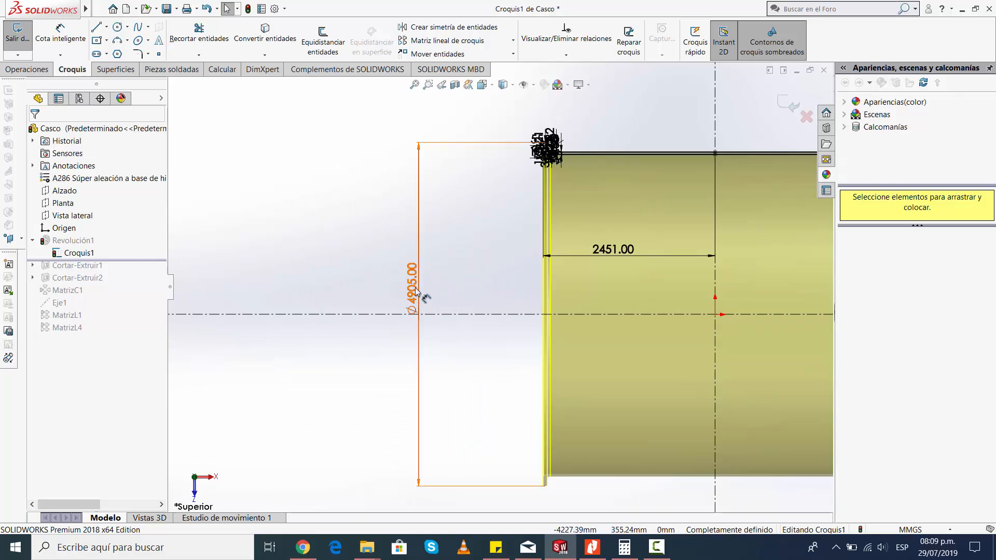
drag(415, 291, 415, 349)
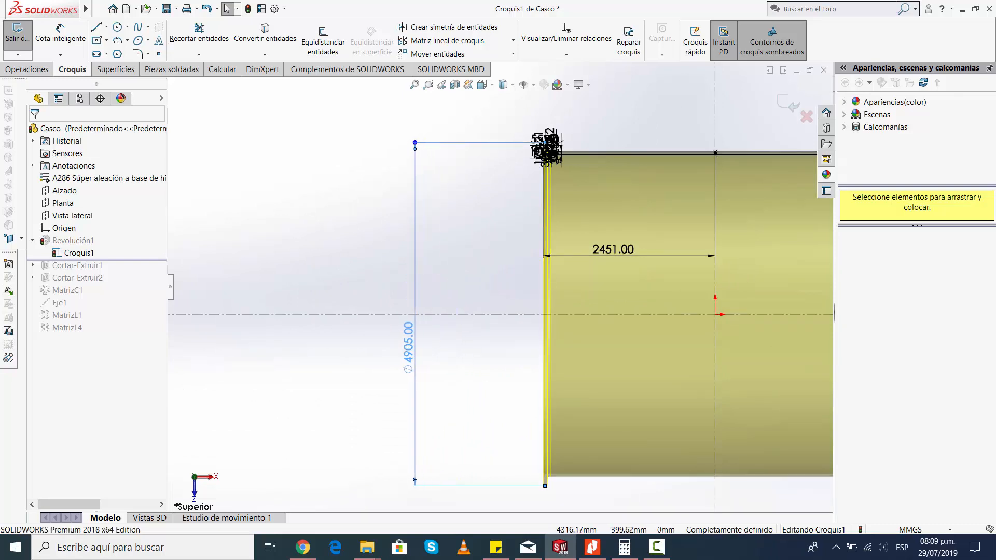
click(465, 325)
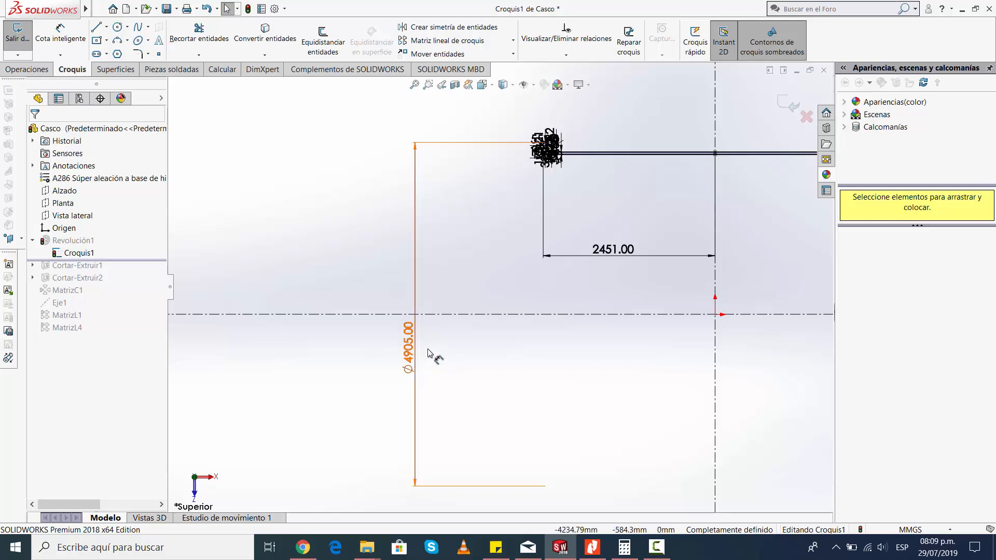
- Examine the dimensioned flange profile from its outer edge down to the junction with the shell wall
scroll(498, 286, up, 2)
scroll(568, 215, down, 8)
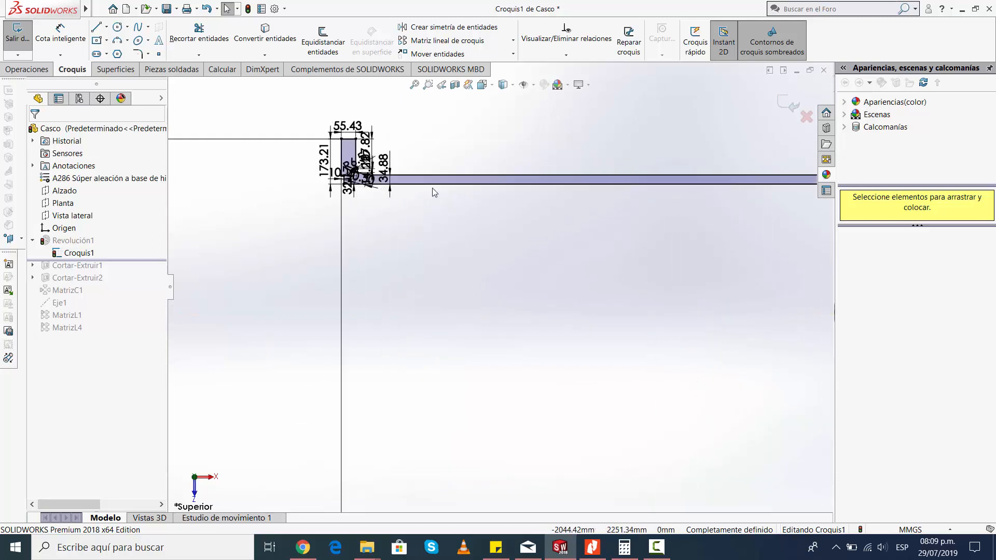
scroll(459, 234, up, 6)
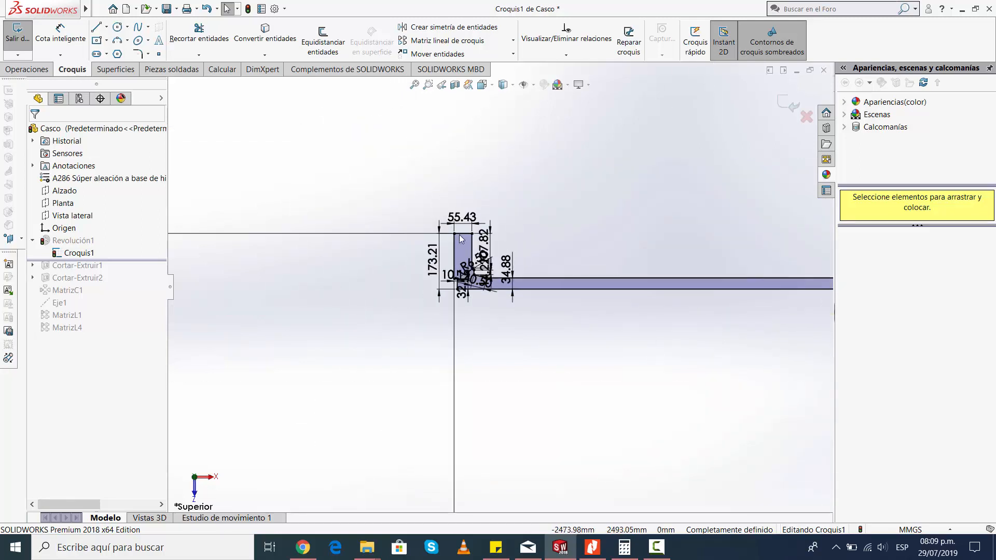
scroll(478, 258, down, 6)
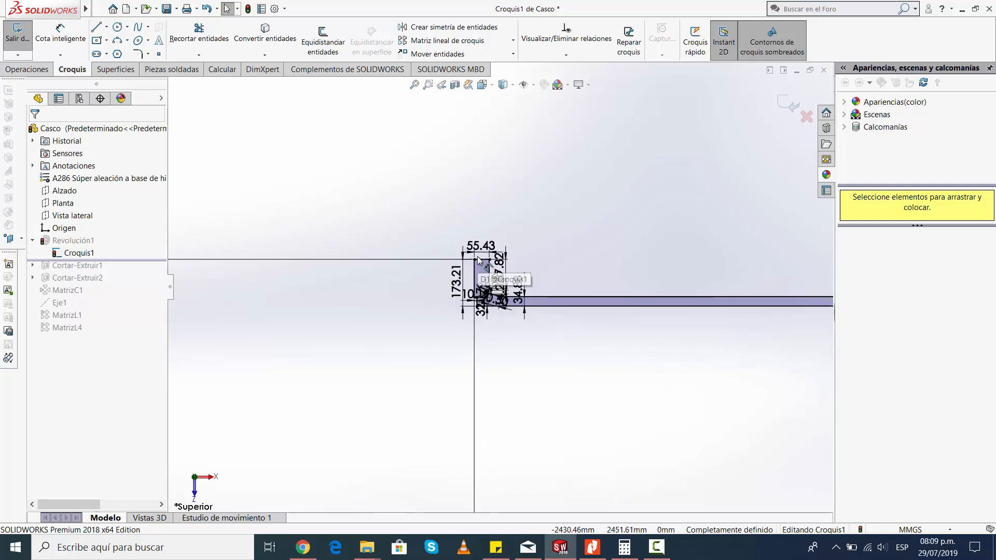
scroll(487, 273, down, 3)
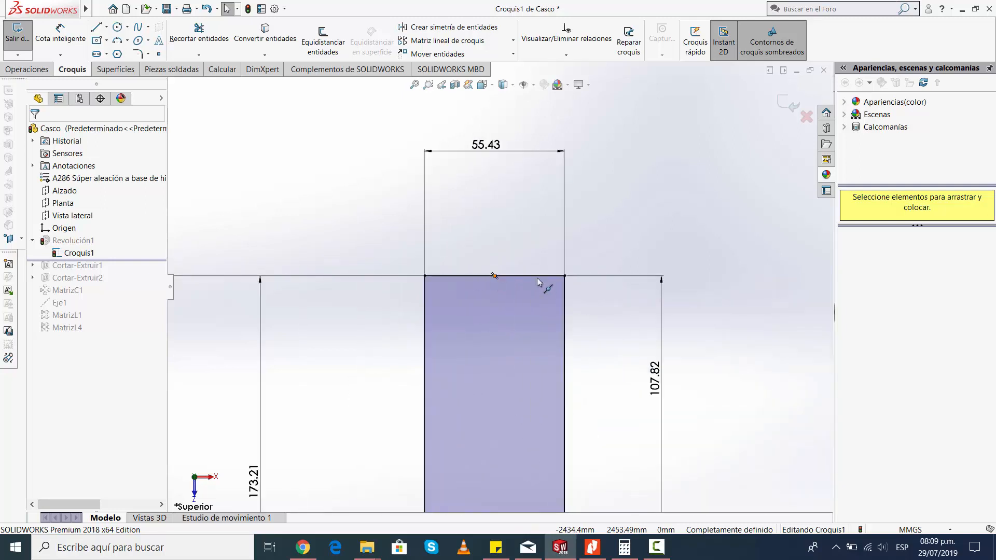
scroll(533, 269, down, 2)
scroll(503, 340, up, 2)
scroll(508, 369, up, 5)
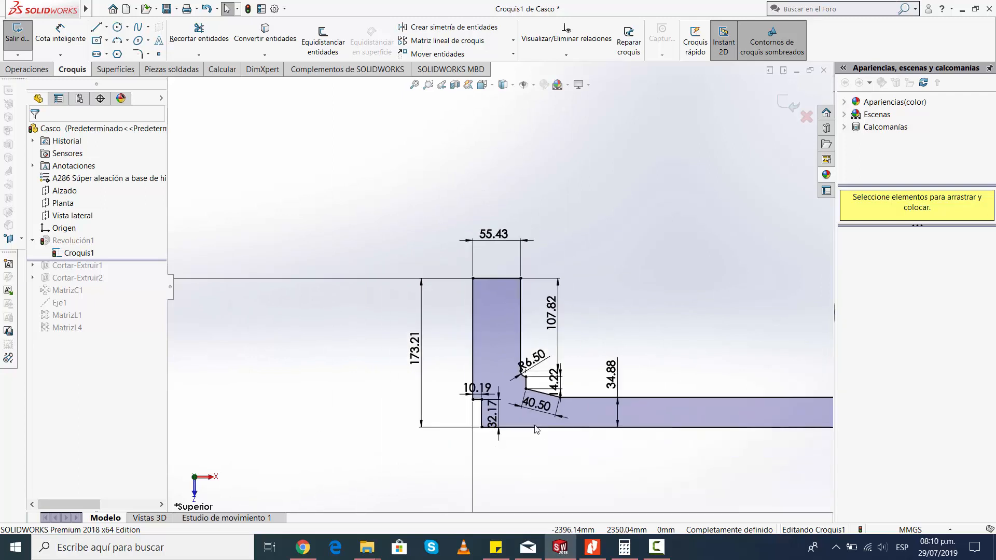
- Move the 34.88 wall thickness dimension farther along the shell wall, away from the flange
scroll(551, 349, down, 5)
scroll(461, 332, up, 3)
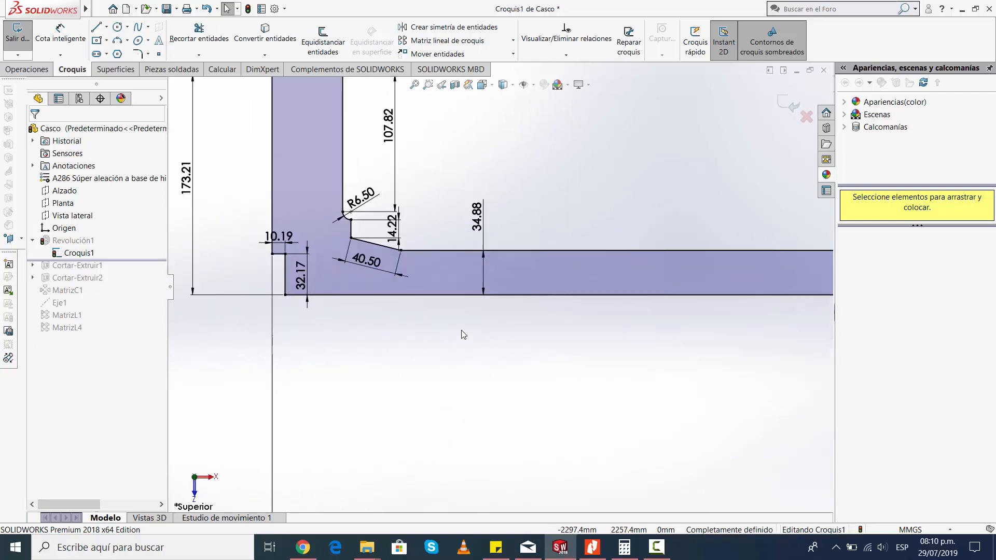
drag(493, 236, 561, 242)
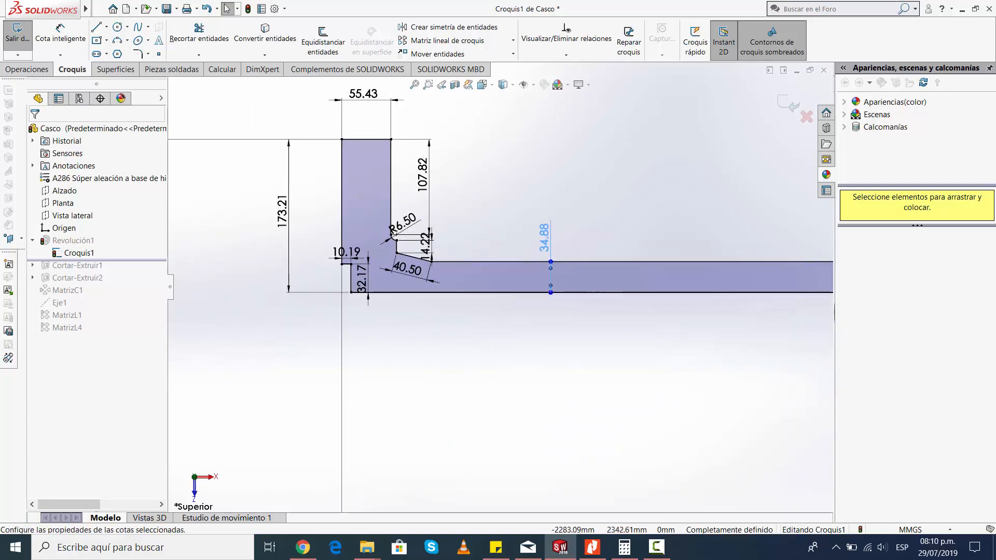
click(468, 345)
- Examine the profile along the shell wall, across the vertical centreline to the mirrored flange at the opposite end
scroll(457, 300, up, 6)
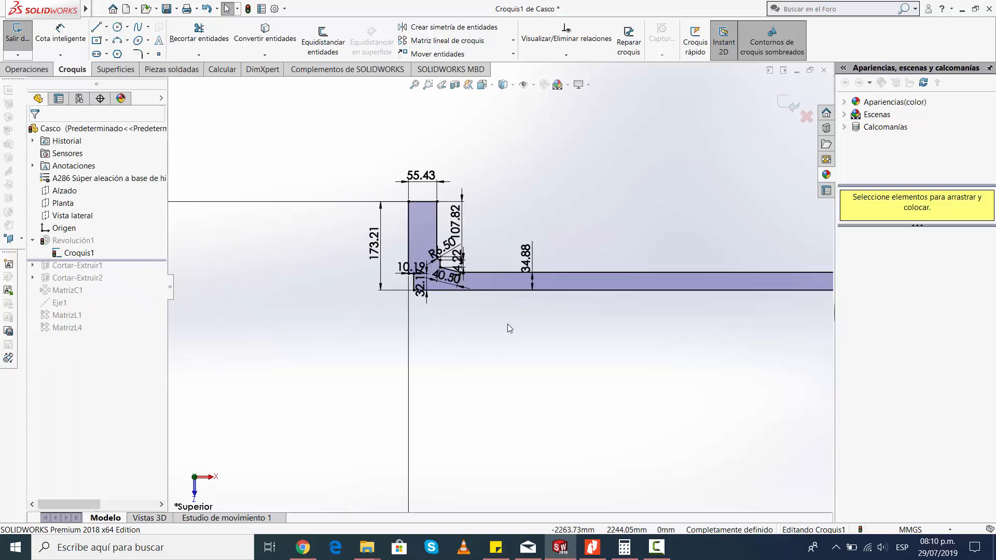
scroll(628, 283, down, 1)
scroll(629, 283, down, 2)
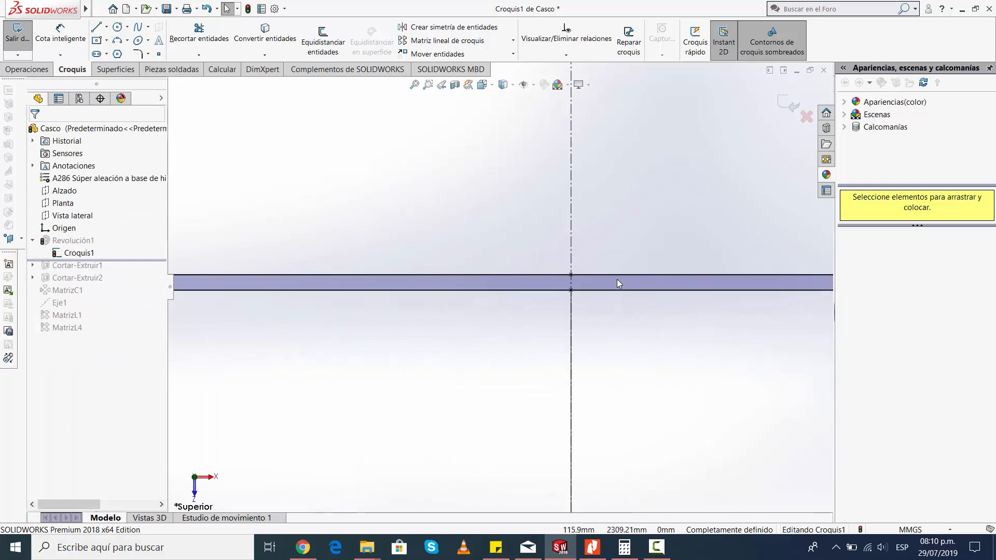
scroll(580, 209, up, 4)
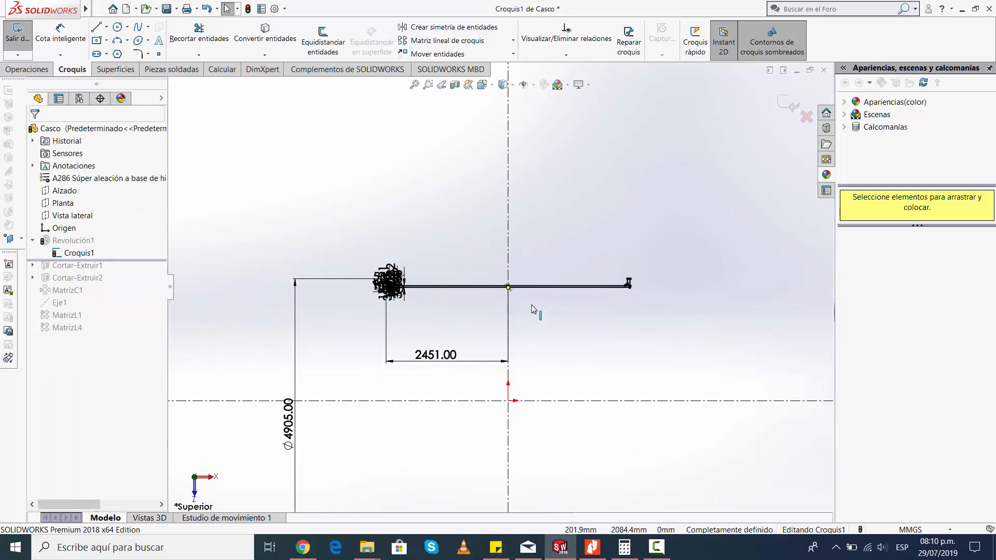
scroll(630, 289, down, 4)
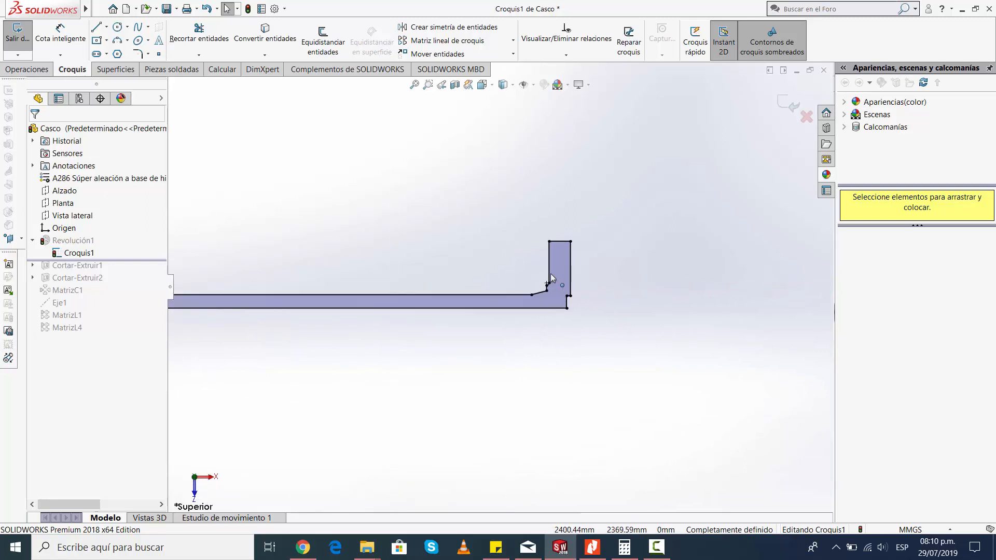
scroll(280, 341, up, 5)
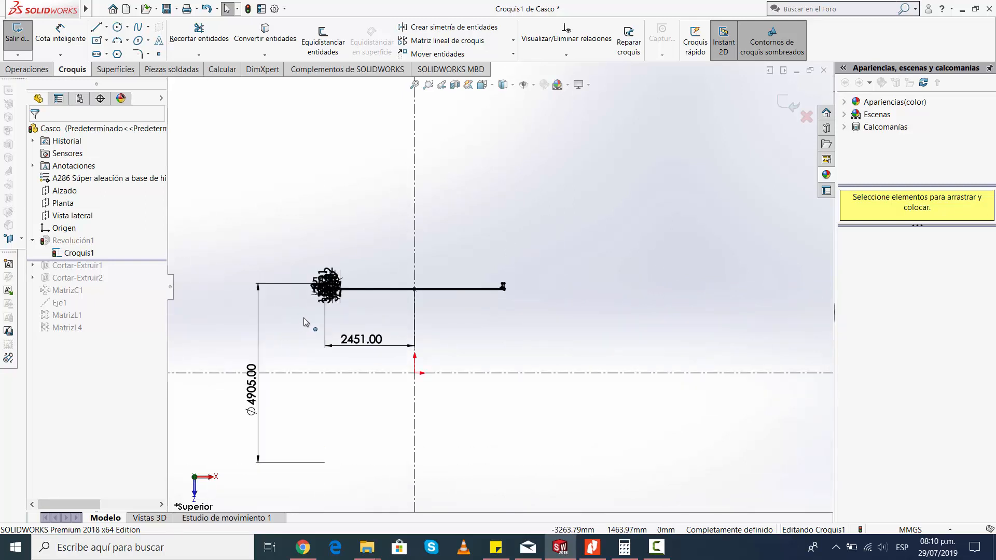
scroll(409, 274, down, 3)
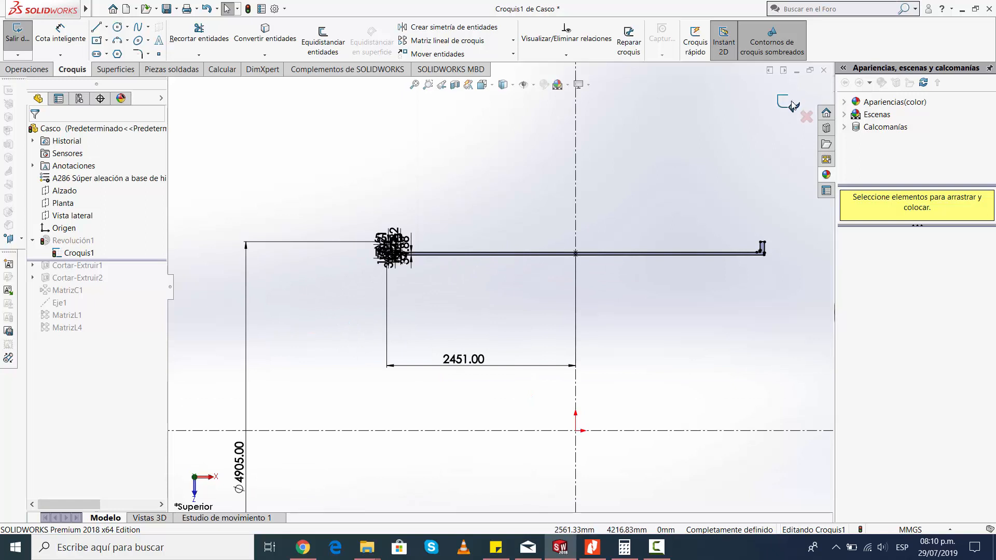
- Exit the sketch, review Revolución1's revolve axis and angle against the profile, and accept the feature as it is
click(792, 106)
click(72, 240)
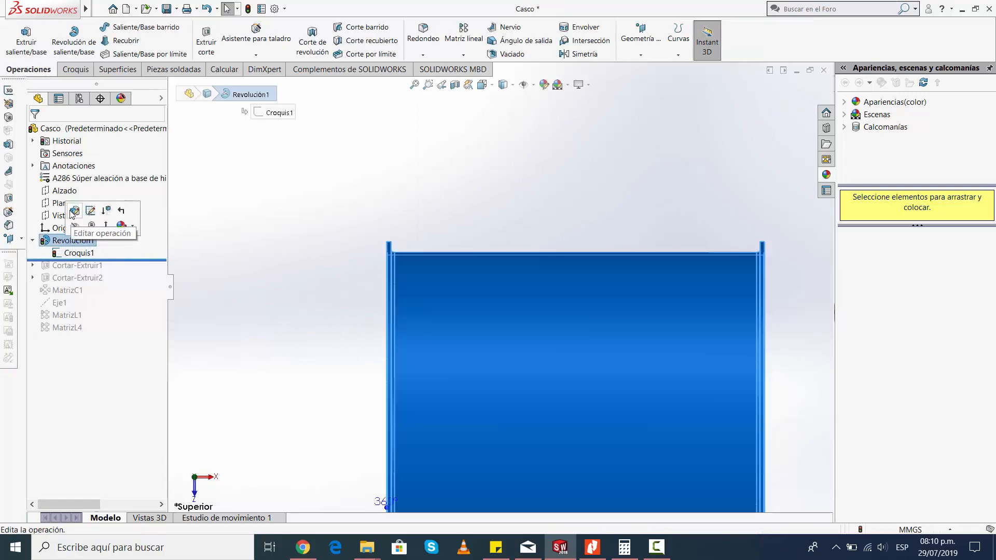
click(74, 211)
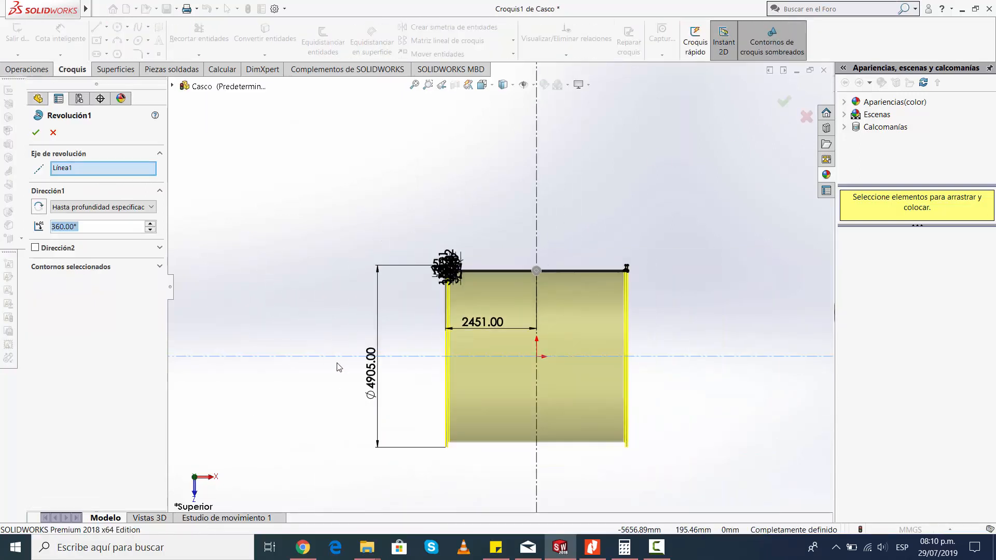
scroll(453, 306, down, 6)
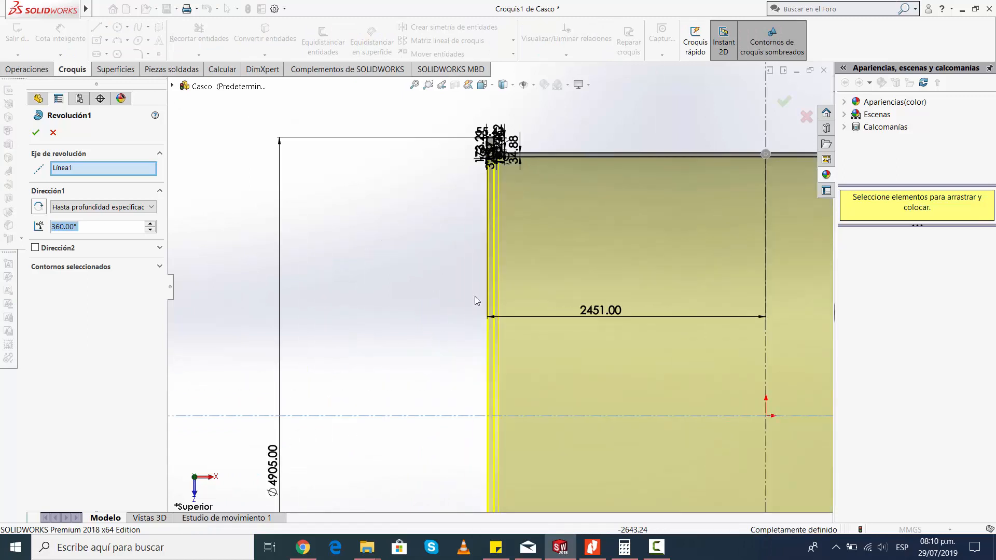
scroll(493, 245, up, 3)
scroll(543, 279, down, 2)
scroll(467, 194, up, 1)
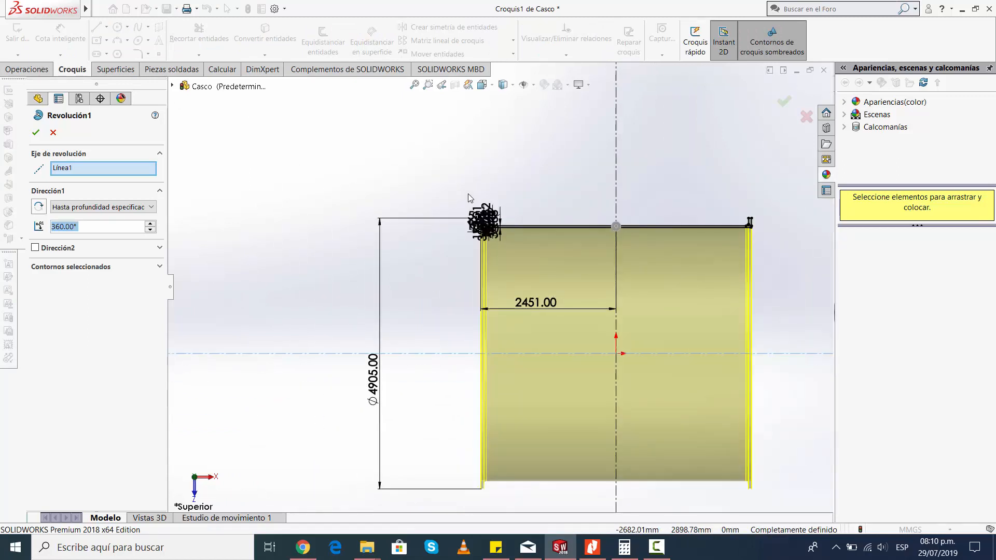
scroll(491, 288, down, 5)
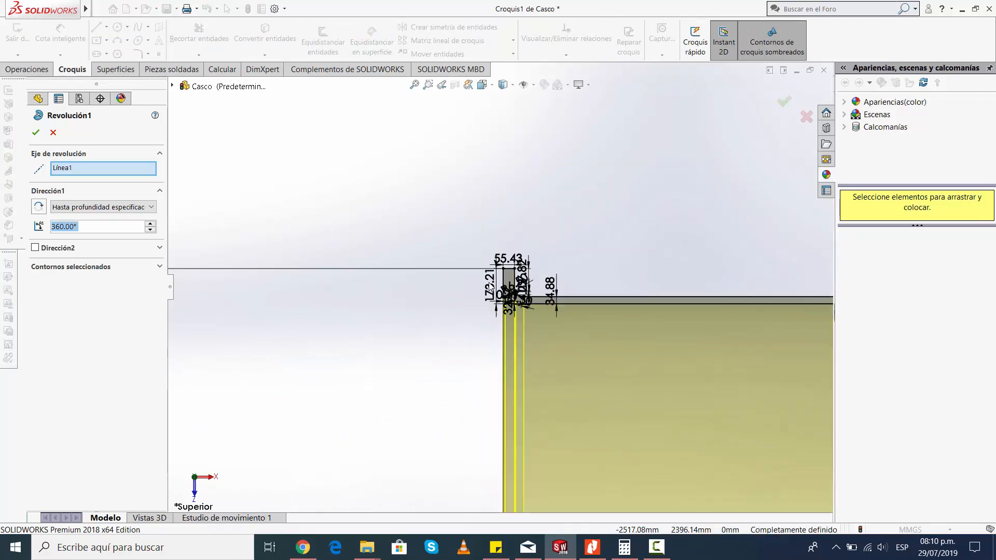
click(35, 134)
- Roll the feature history forward to include Cortar-Extruir1 on the revolved shell
scroll(382, 378, up, 4)
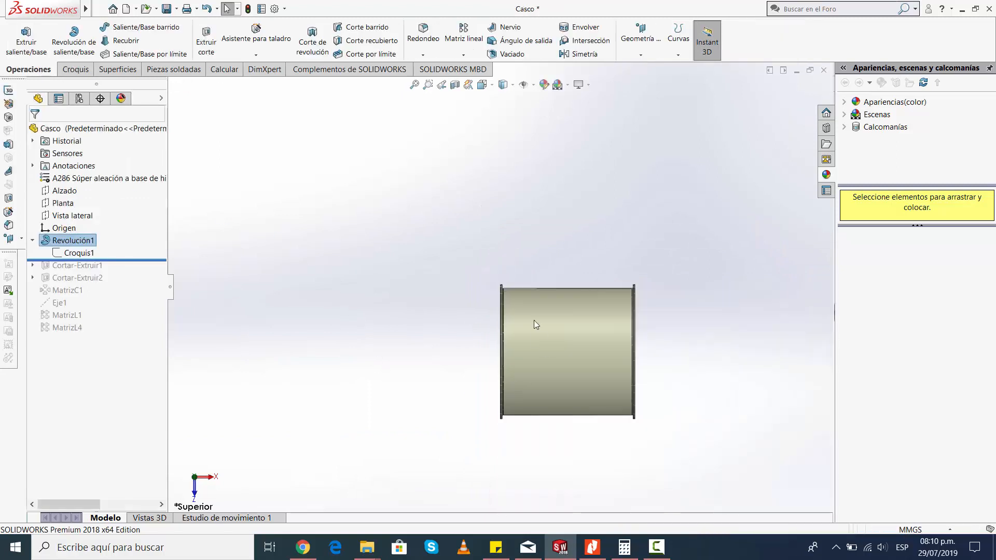
middle_drag(536, 325, 574, 322)
scroll(575, 322, down, 5)
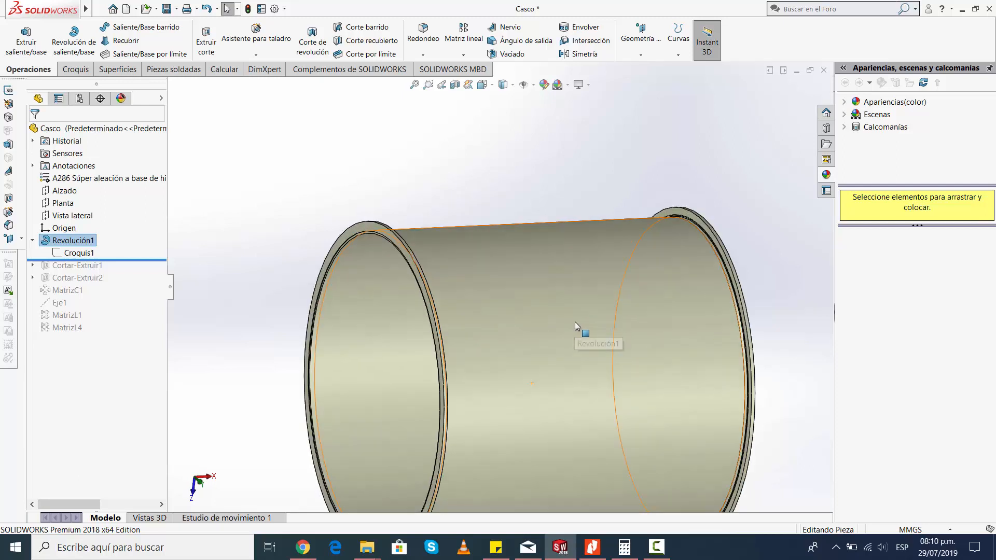
scroll(574, 322, up, 3)
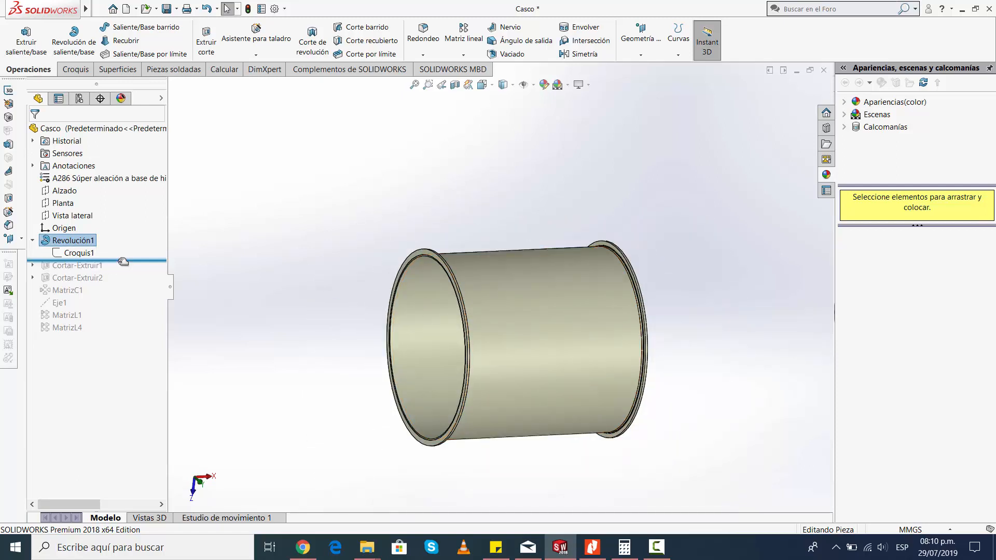
drag(123, 261, 125, 273)
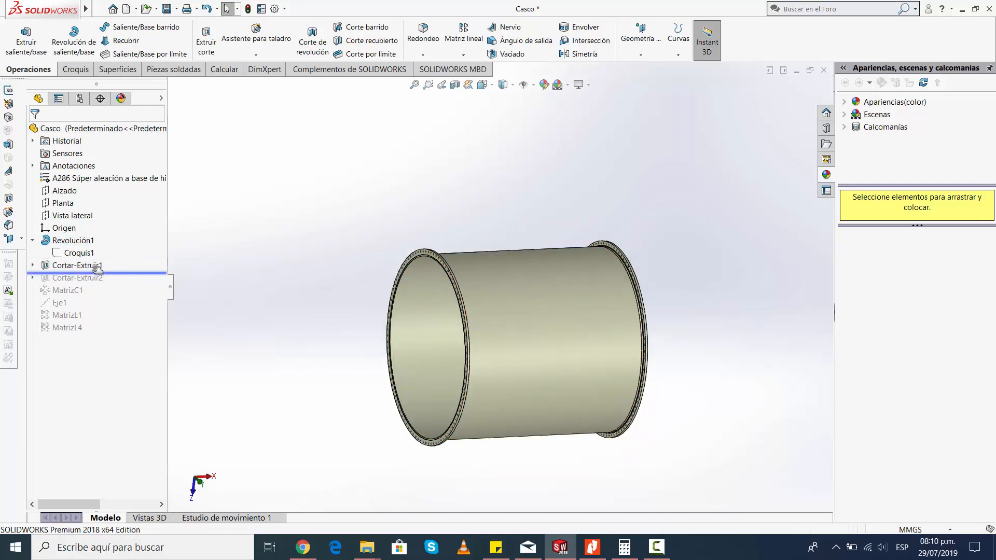
- Open Croquis2 of Cortar-Extruir1 for editing and orient the view to the right side (Derecha)
click(33, 265)
click(90, 279)
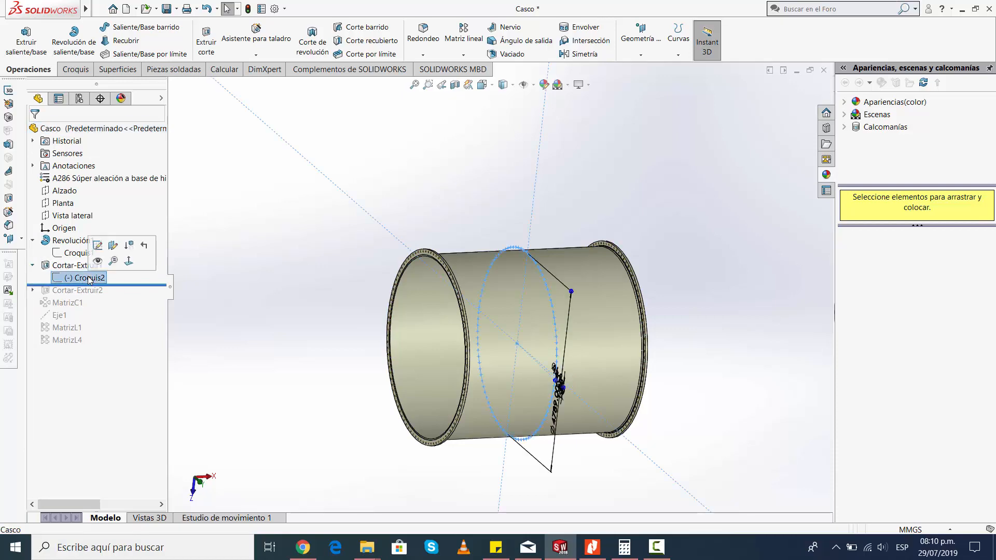
click(104, 254)
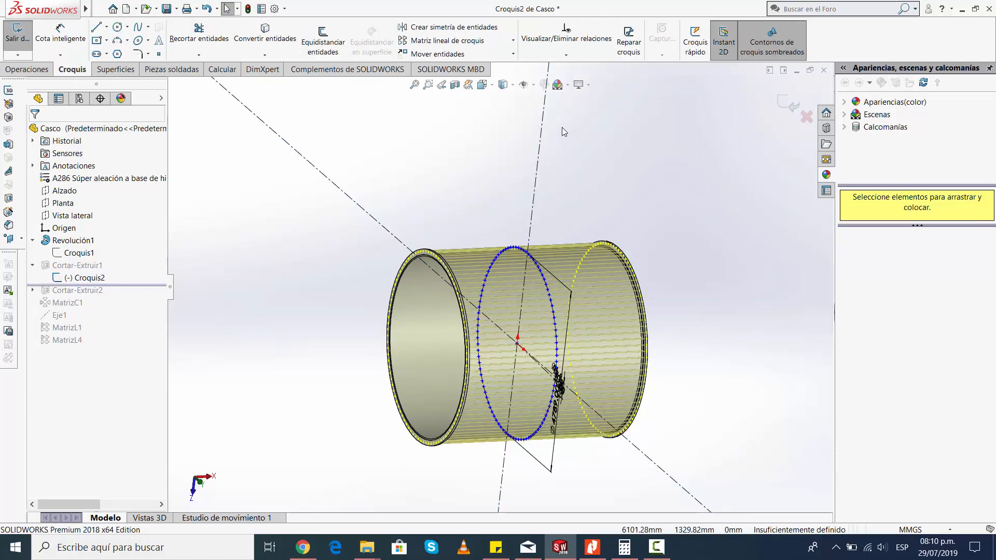
click(482, 85)
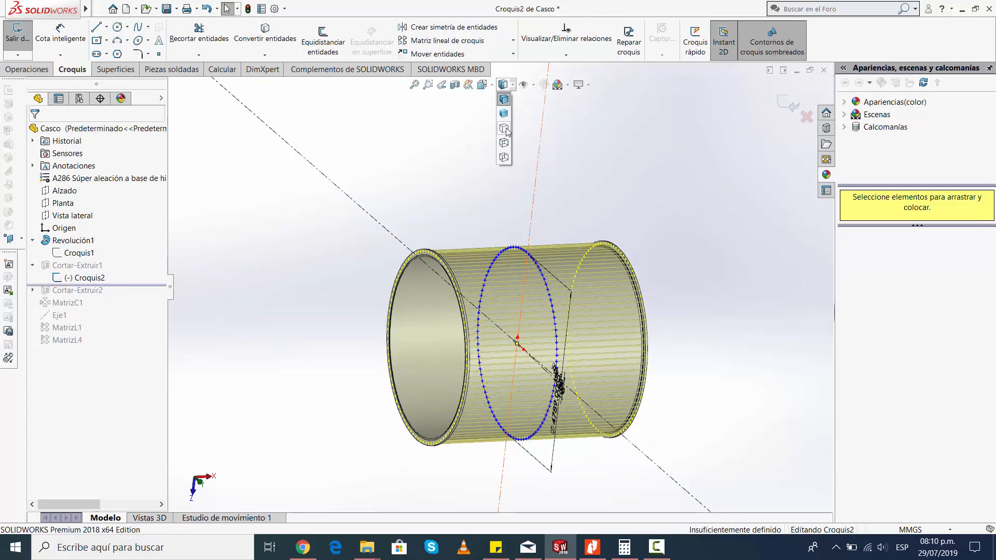
mouse_move(483, 87)
click(540, 145)
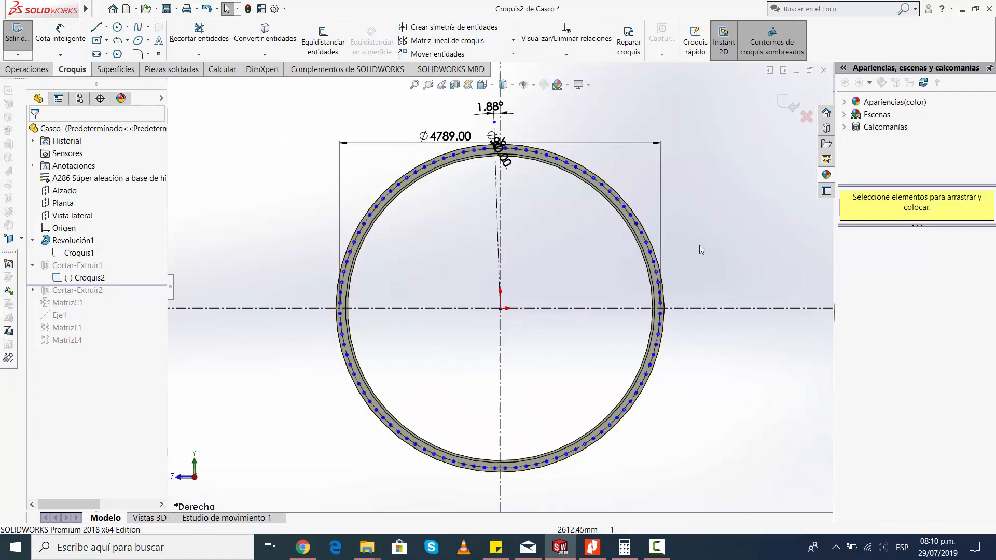
- Examine the circular pattern of bolt holes around the flange in Croquis2, along with its dimensions
scroll(595, 212, up, 1)
scroll(564, 211, down, 3)
scroll(563, 210, down, 5)
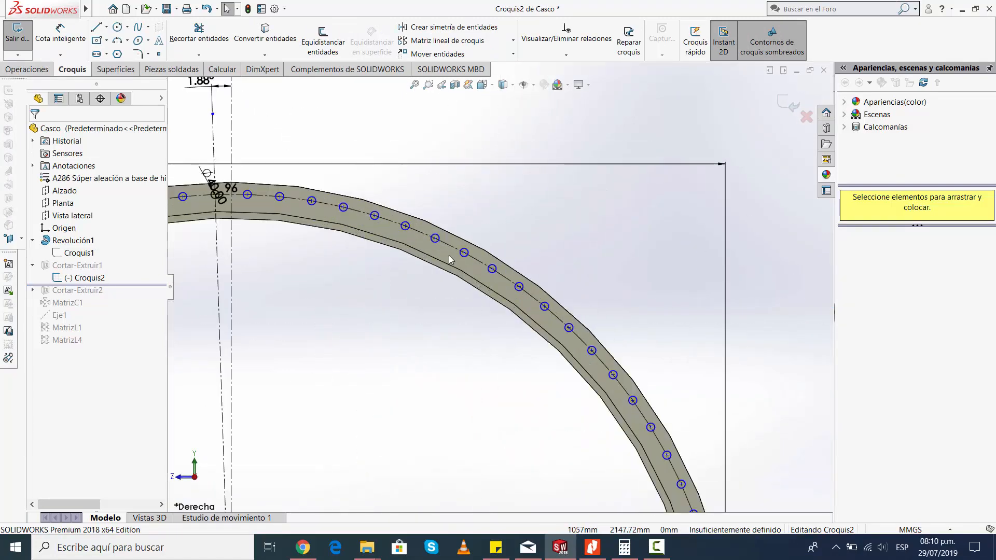
scroll(376, 310, up, 5)
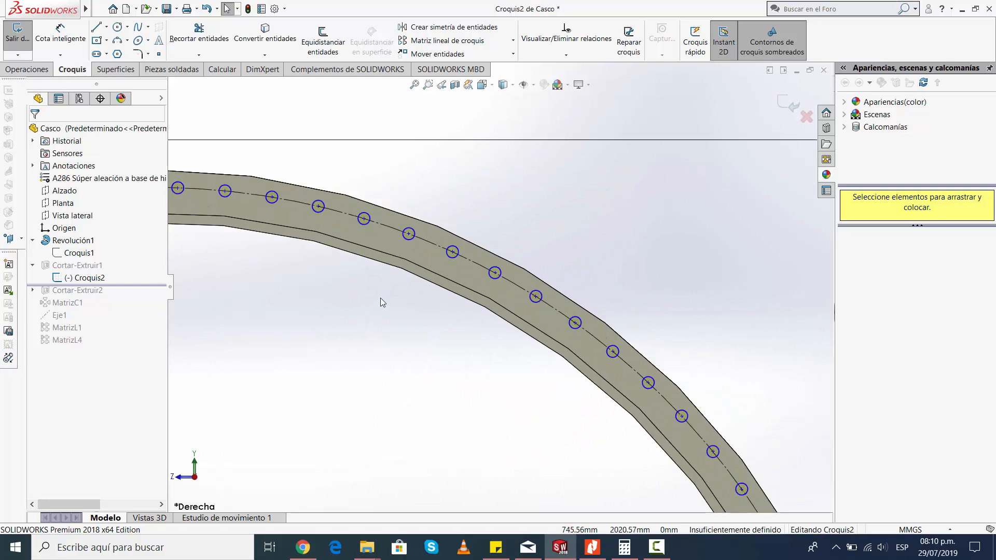
scroll(447, 358, up, 5)
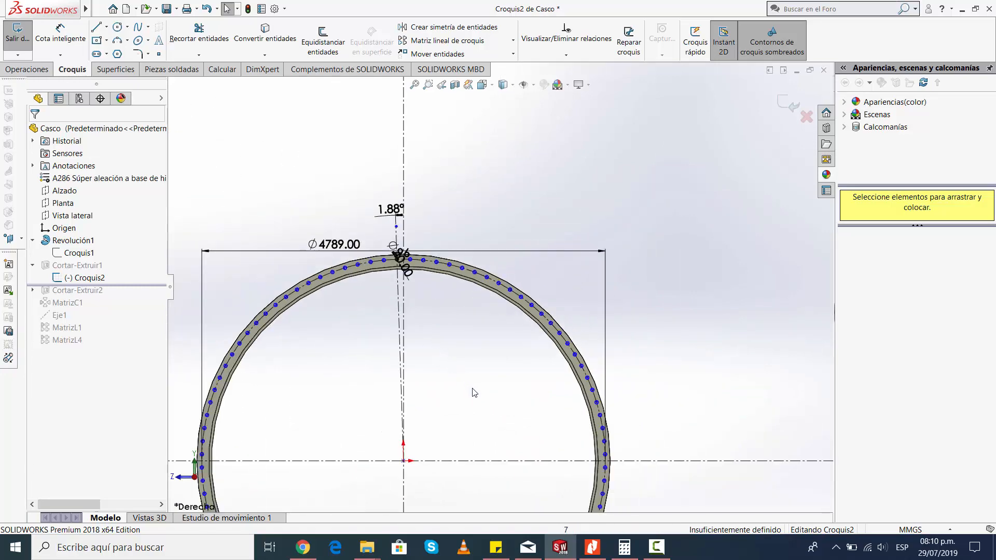
scroll(486, 332, down, 5)
scroll(487, 288, up, 5)
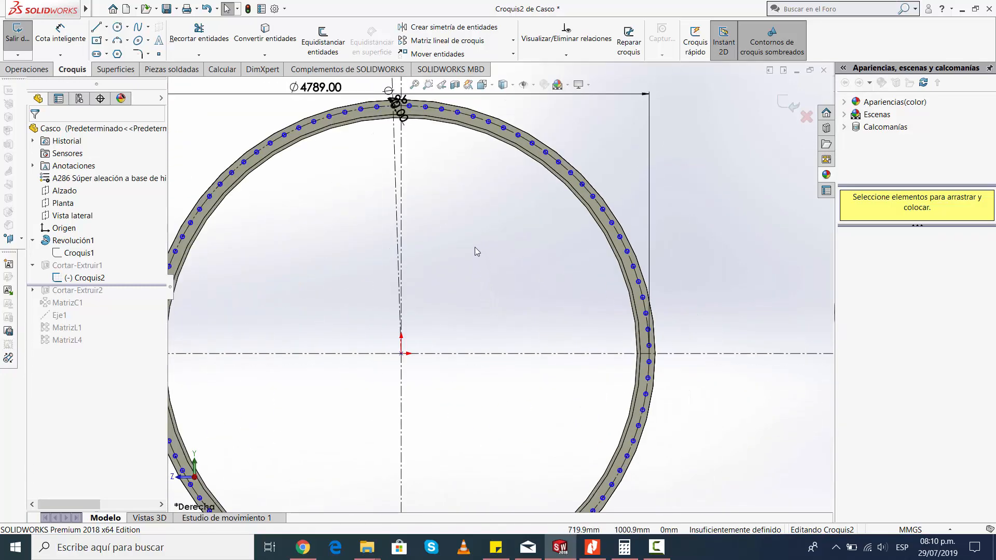
- Examine the seed hole, its angled construction line and the instance count of the flange's circular hole pattern
scroll(474, 246, up, 1)
scroll(440, 178, down, 5)
scroll(440, 178, down, 2)
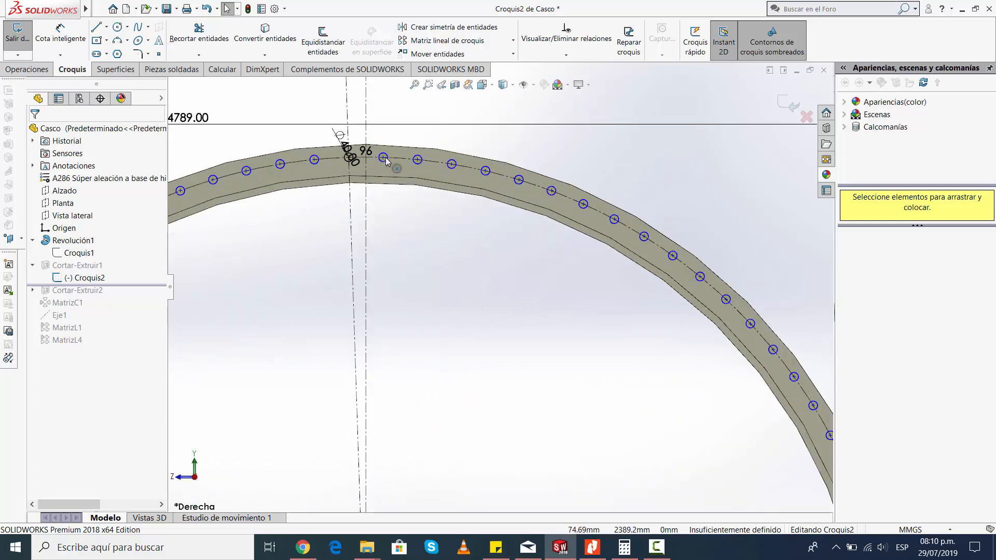
scroll(544, 330, up, 4)
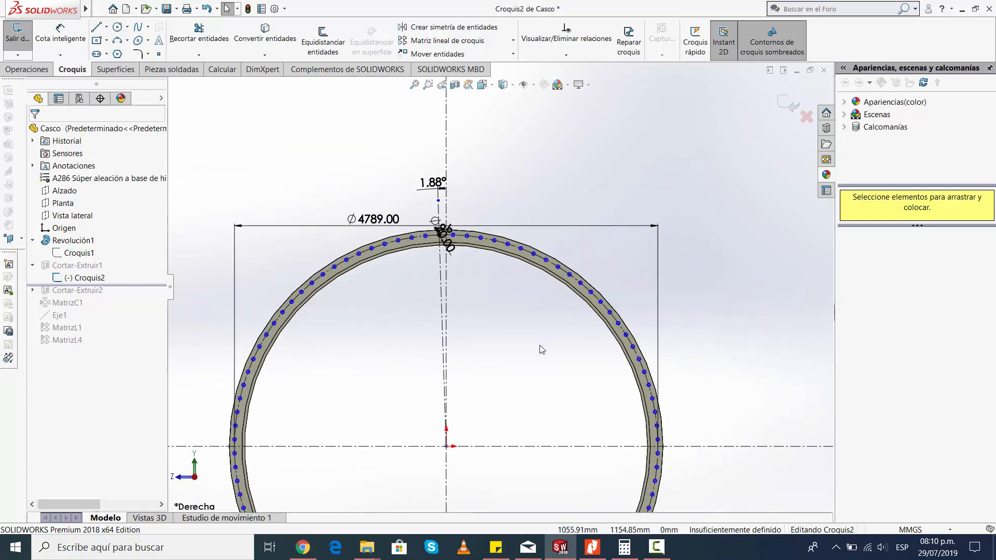
scroll(539, 345, up, 3)
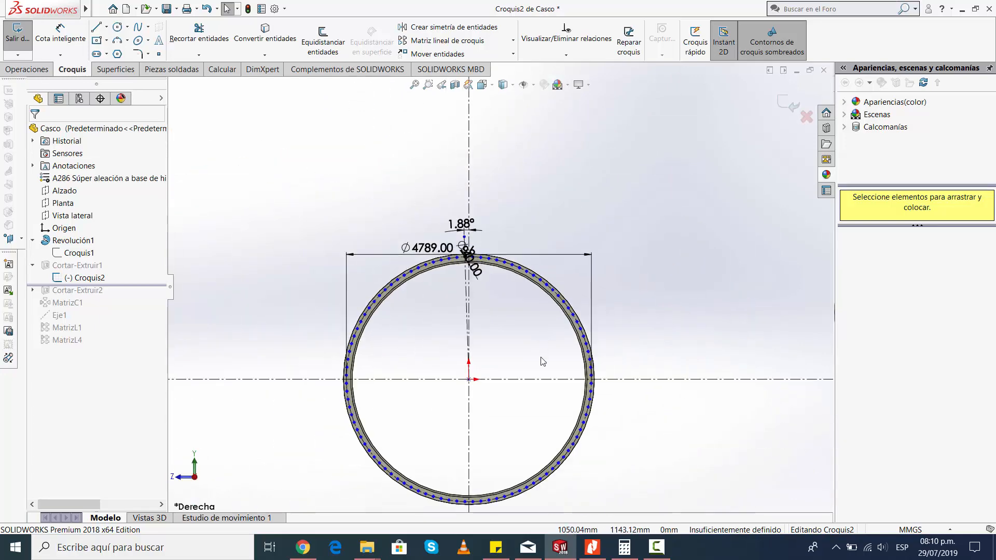
scroll(512, 278, down, 4)
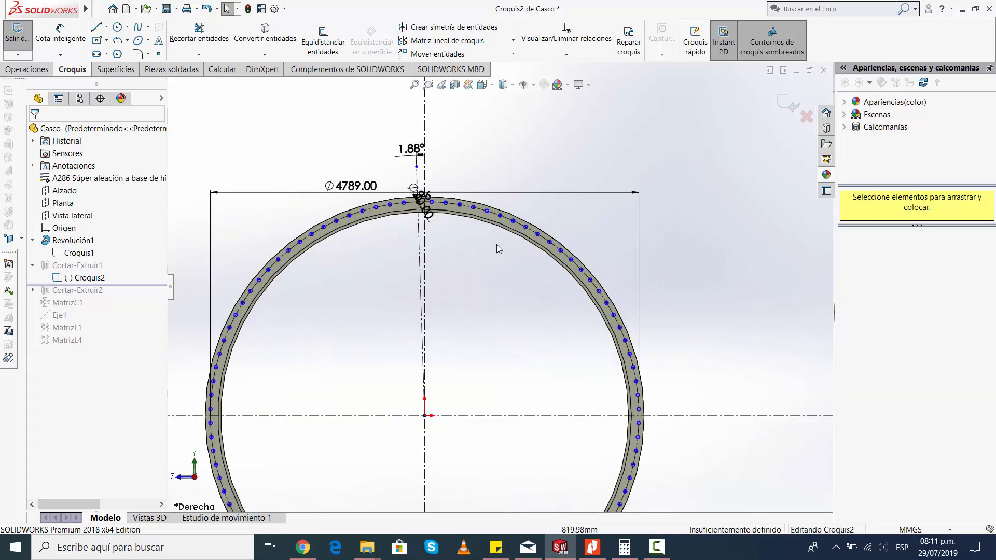
scroll(467, 214, down, 3)
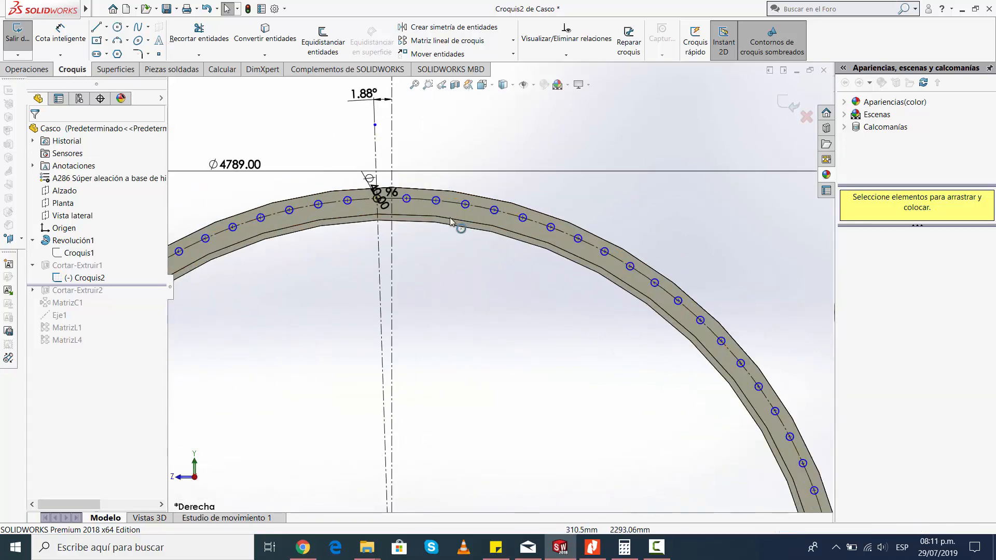
scroll(441, 223, up, 3)
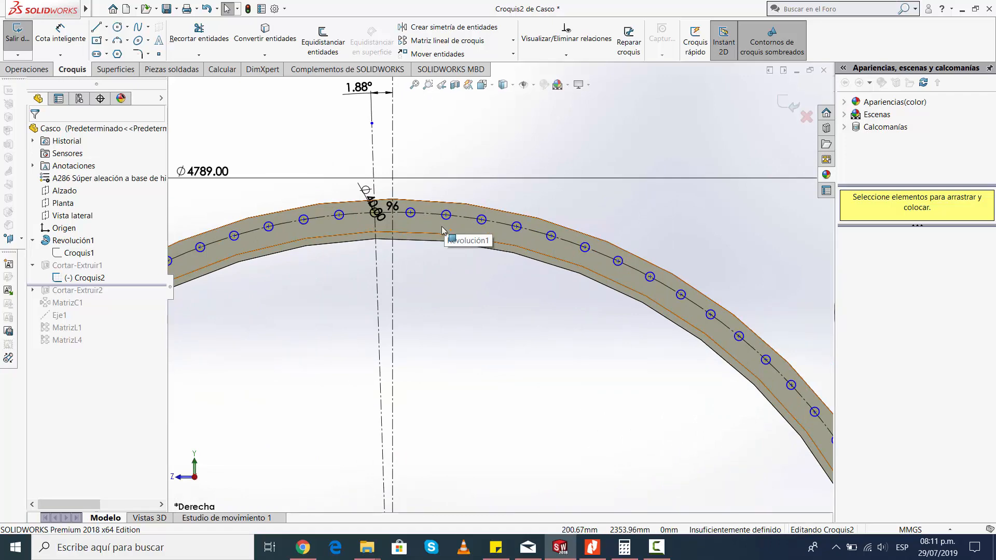
scroll(466, 259, up, 2)
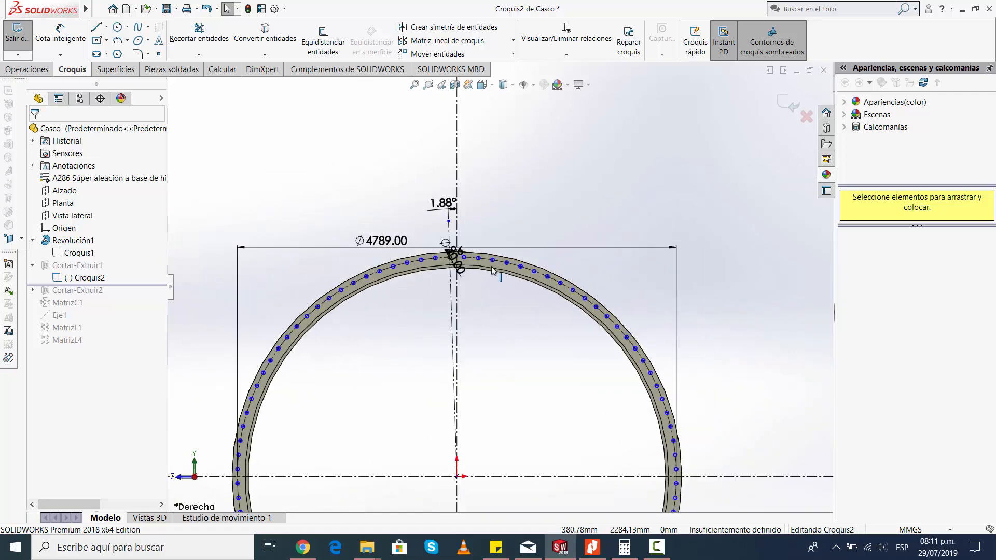
scroll(456, 262, down, 2)
scroll(469, 270, up, 1)
scroll(471, 272, down, 2)
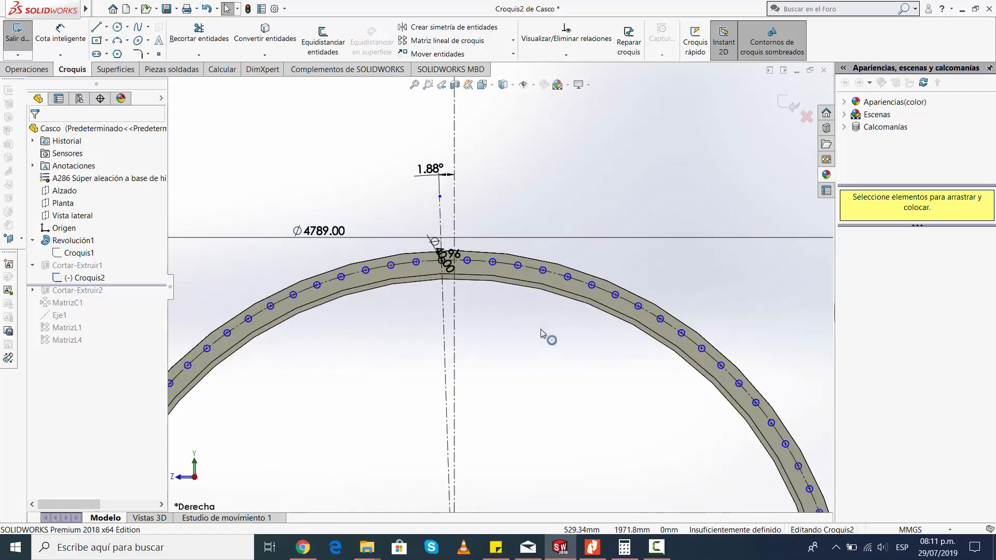
scroll(550, 363, up, 3)
scroll(519, 321, down, 4)
scroll(426, 200, up, 3)
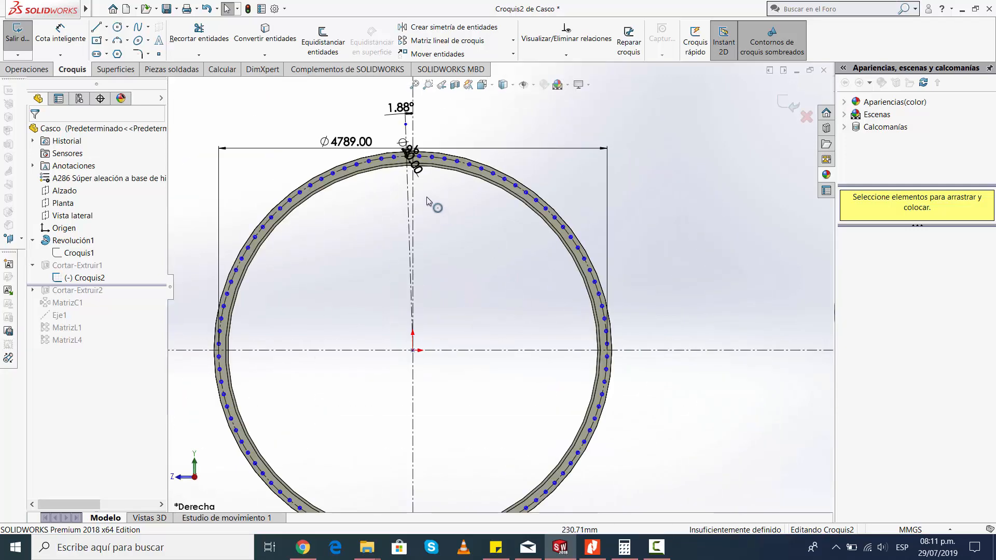
scroll(426, 200, down, 6)
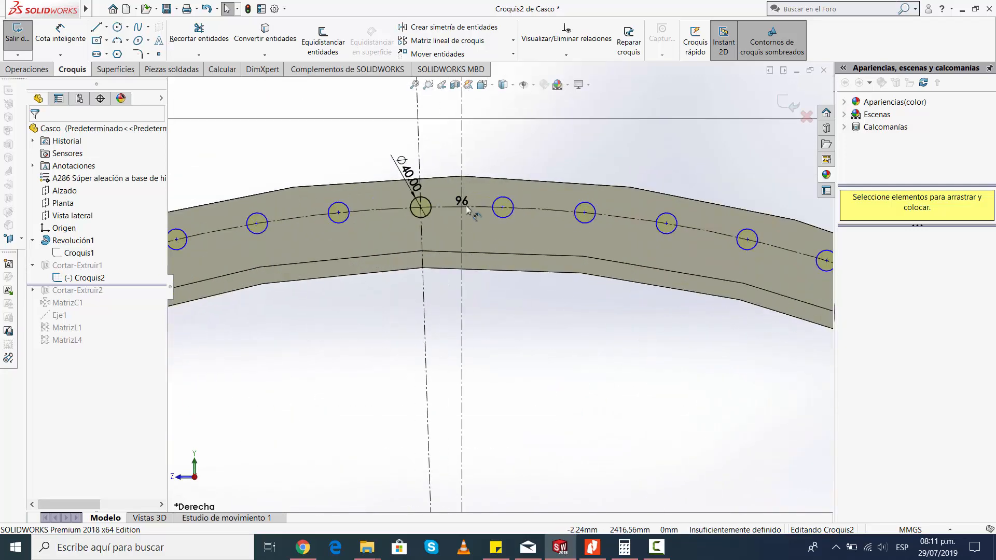
scroll(544, 324, up, 4)
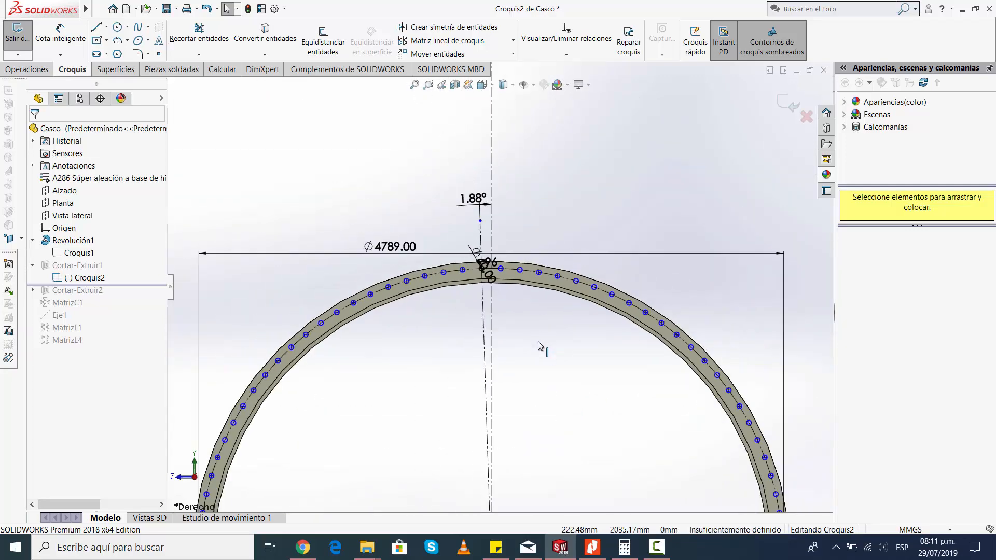
scroll(539, 345, up, 2)
scroll(540, 344, down, 2)
scroll(539, 334, up, 1)
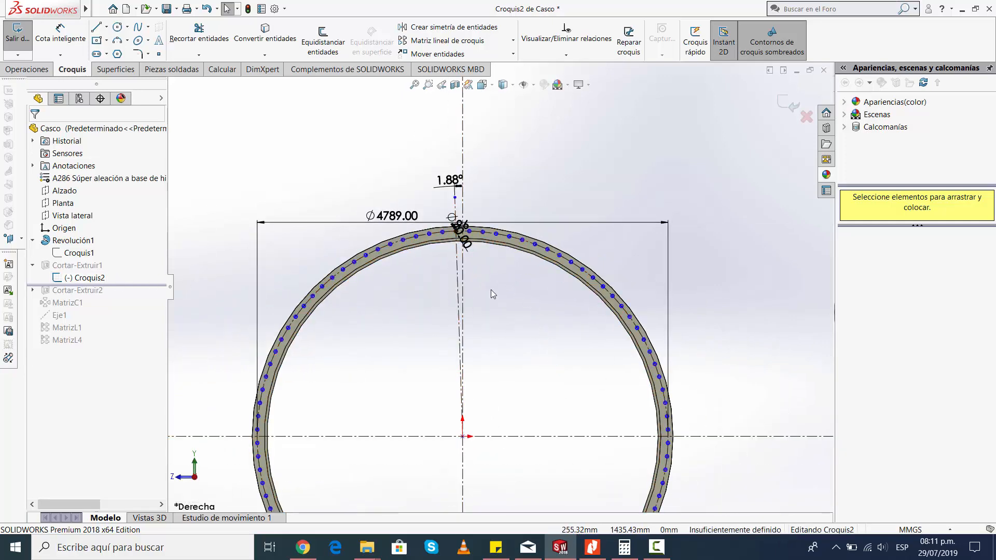
scroll(488, 288, down, 4)
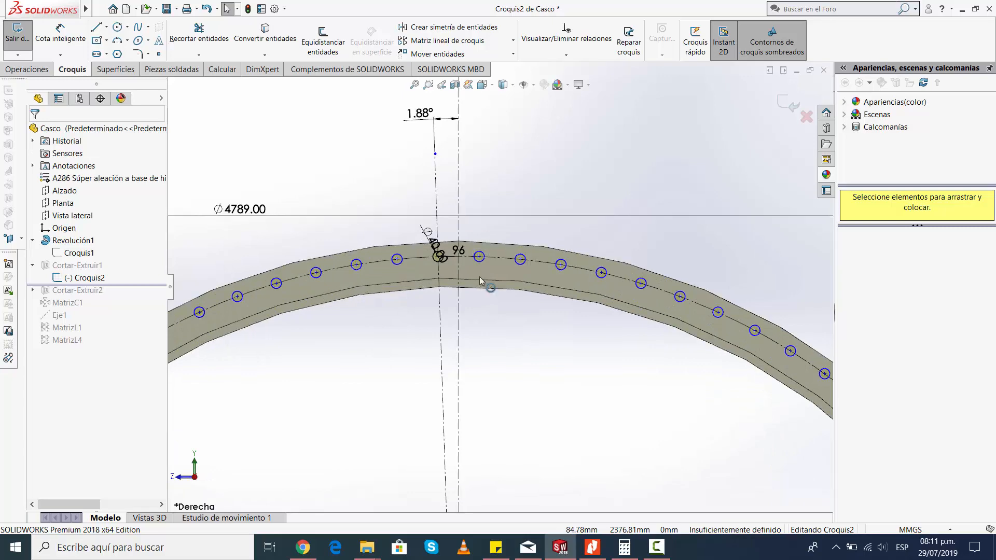
scroll(484, 288, up, 4)
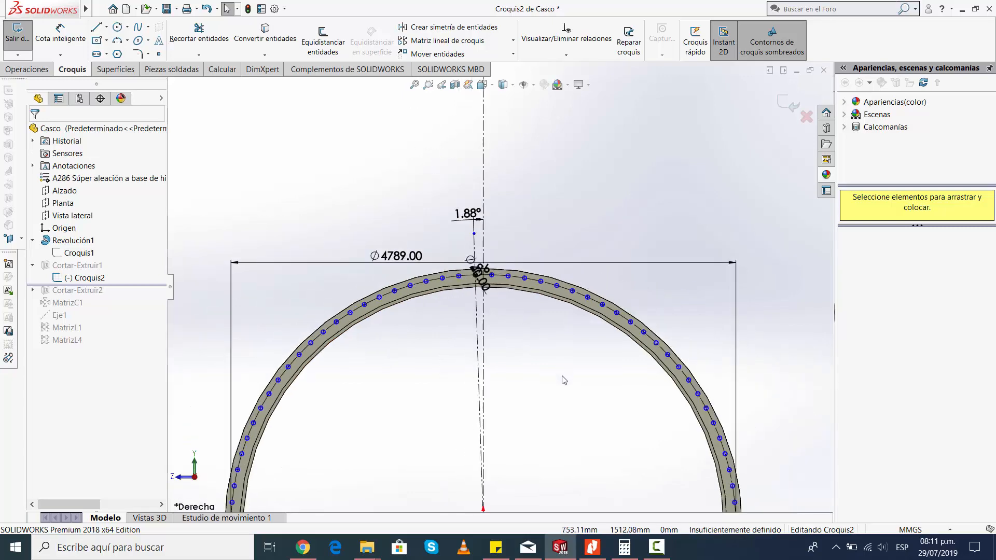
scroll(581, 447, down, 3)
scroll(528, 358, up, 3)
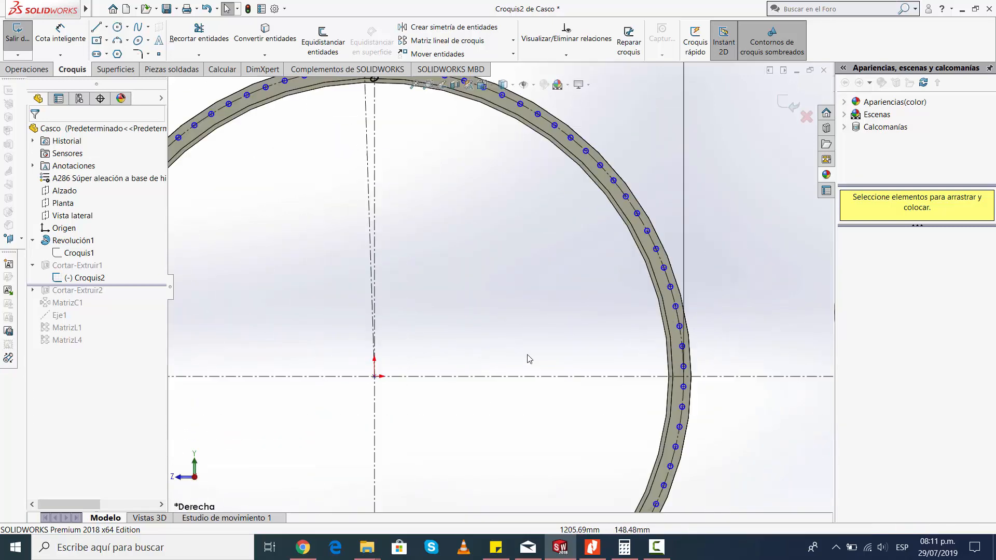
scroll(411, 134, down, 2)
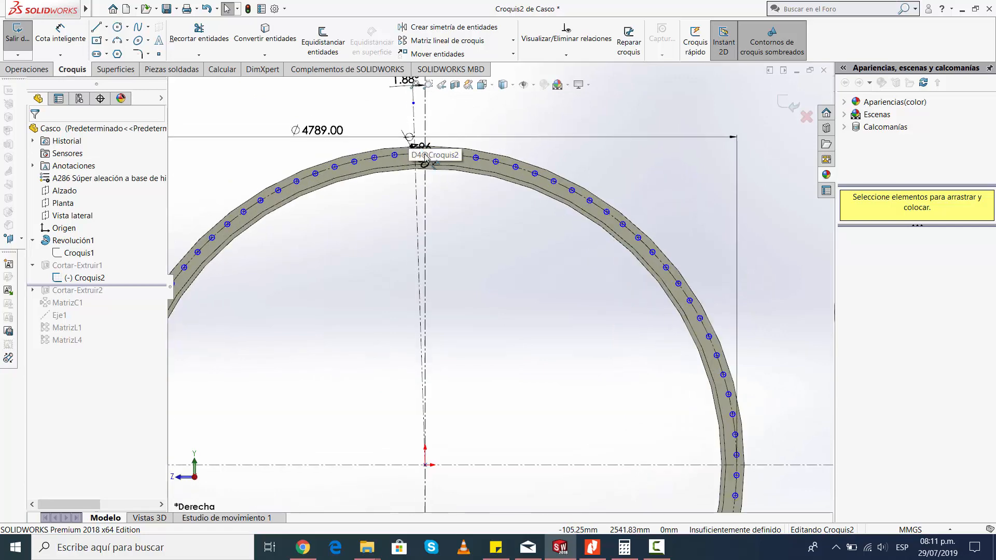
scroll(428, 165, up, 2)
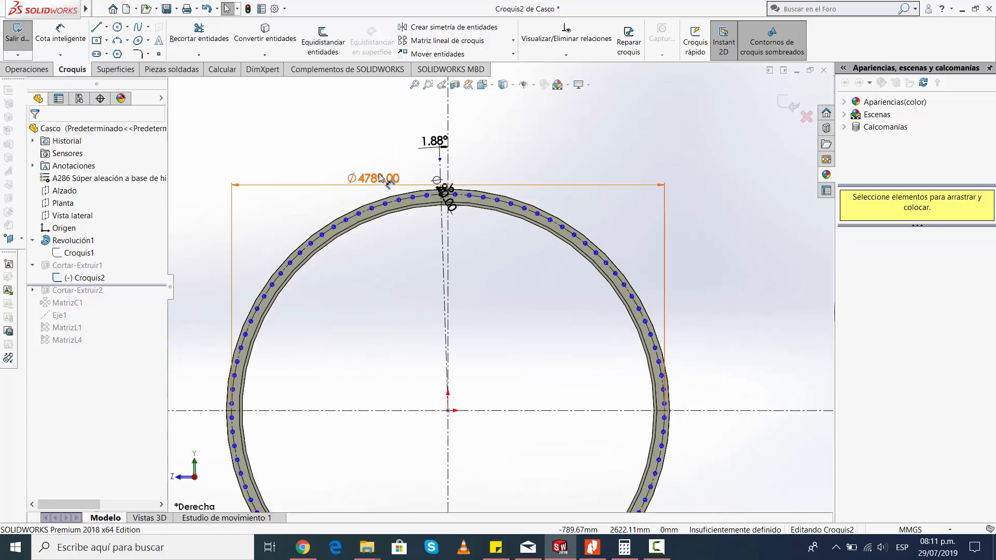
- Move the bolt-circle diameter and seed-hole diameter dimensions in Croquis2 farther outside the flange ring
drag(382, 179, 529, 117)
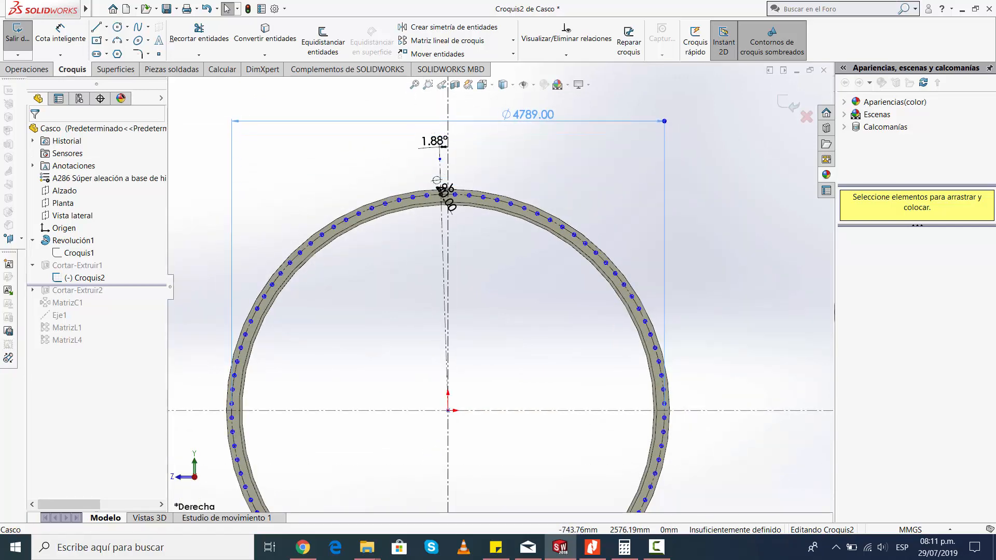
click(608, 167)
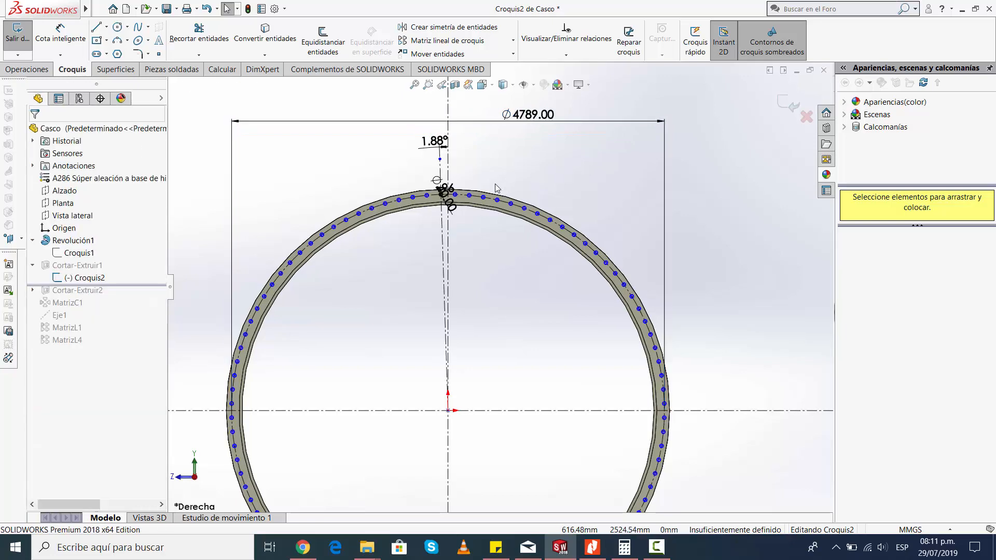
scroll(450, 188, down, 5)
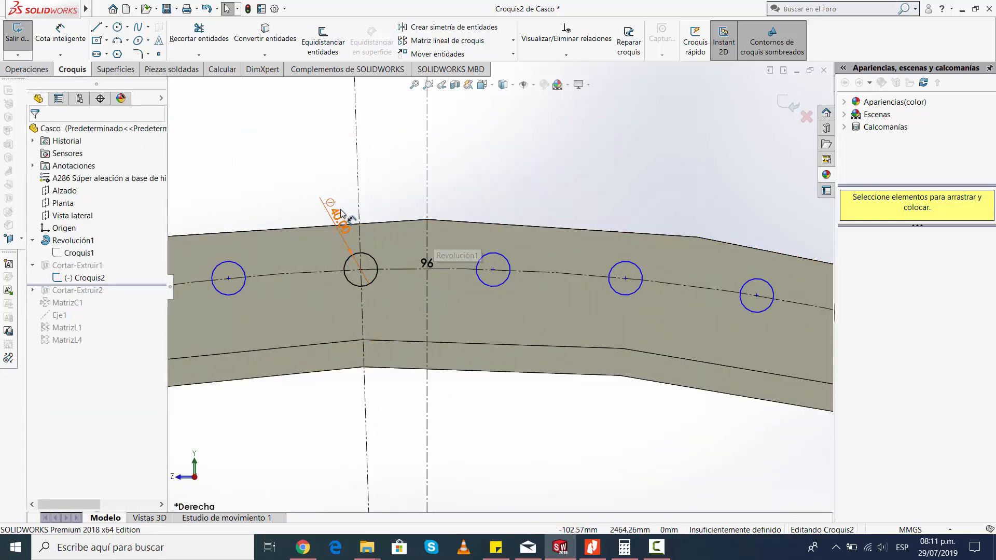
drag(341, 212, 301, 168)
key(Escape)
- Reposition the angle dimension's text between the vertical centerline and the seed hole's construction line
scroll(537, 212, up, 4)
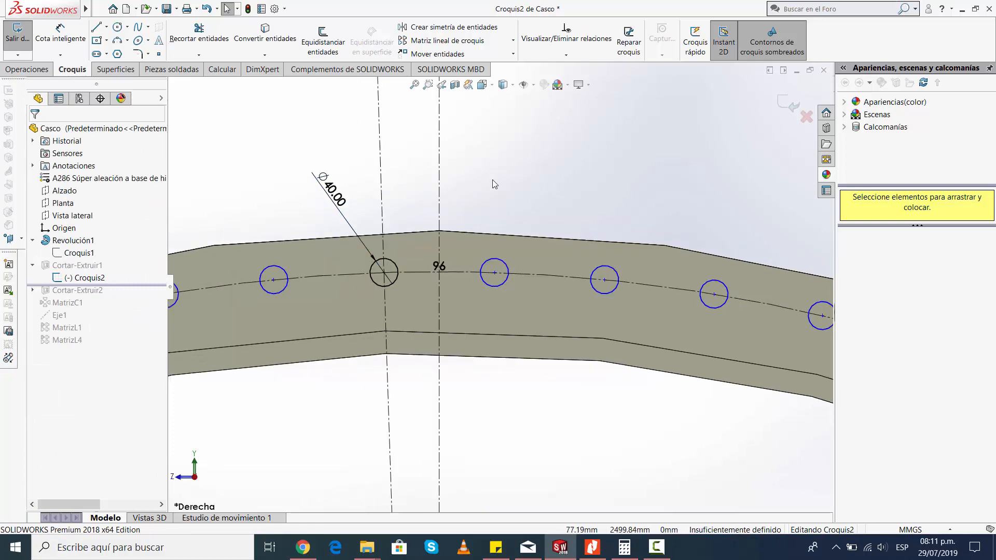
scroll(548, 228, up, 3)
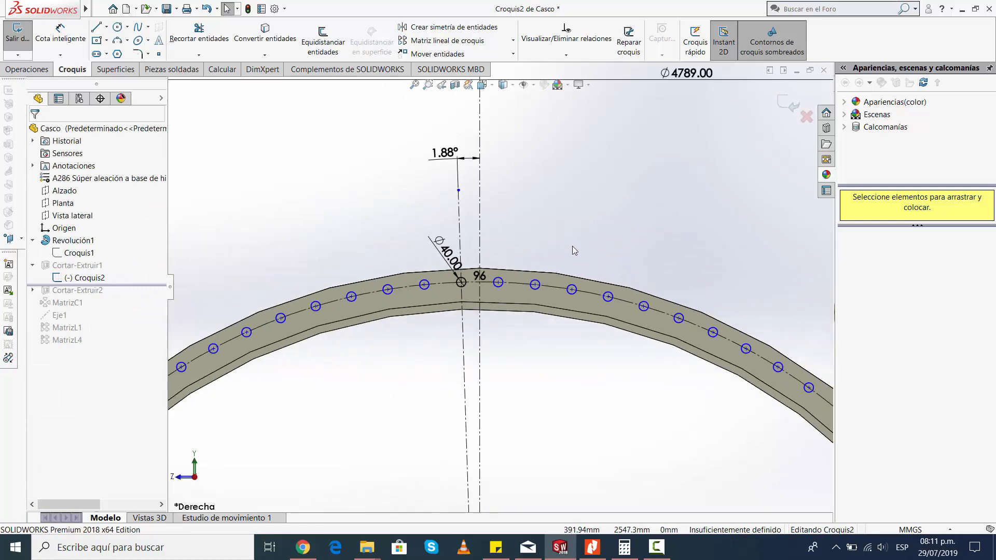
scroll(480, 219, down, 5)
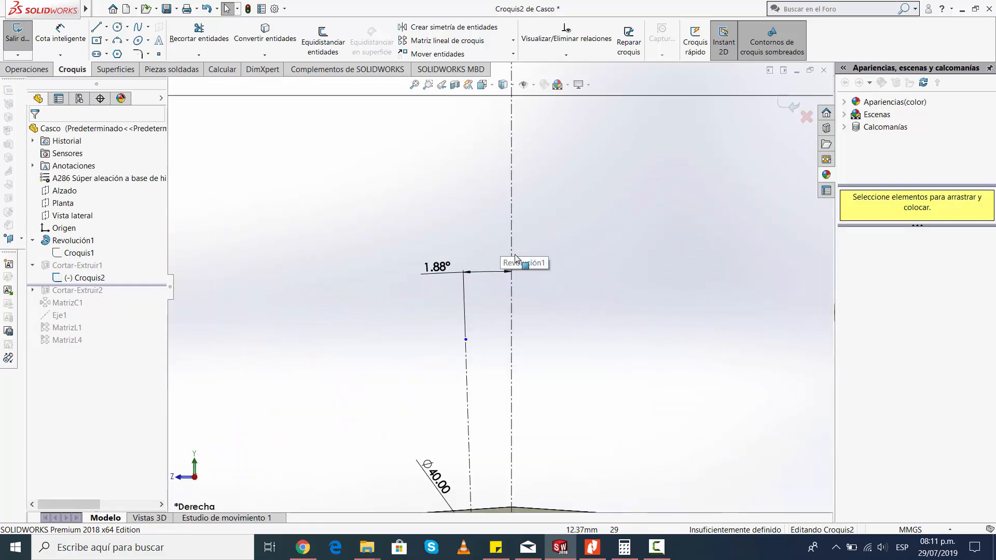
drag(443, 266, 485, 263)
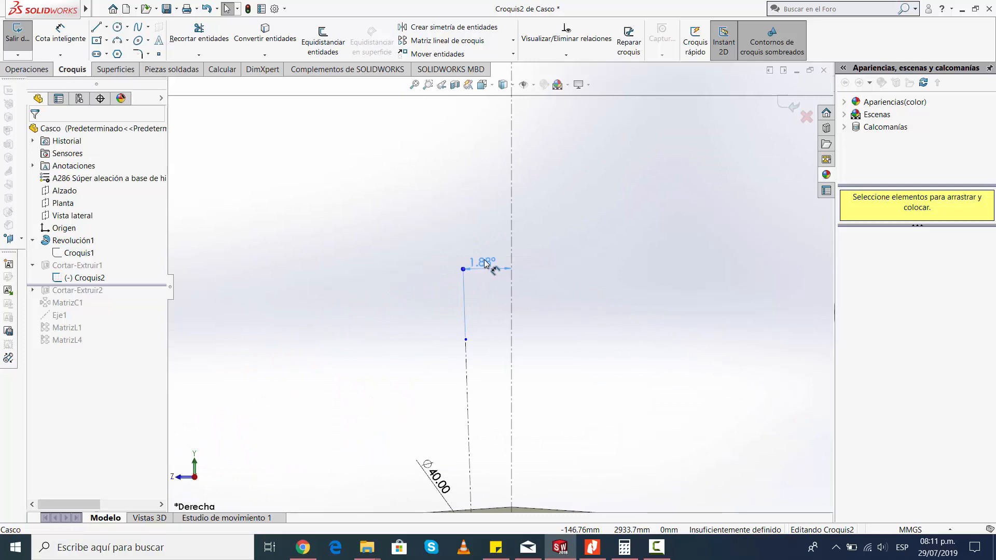
click(558, 304)
- Review how the bolt-circle diameter and the angle dimension locate the seed hole on the flange
scroll(576, 328, up, 8)
scroll(537, 357, down, 1)
scroll(534, 358, down, 2)
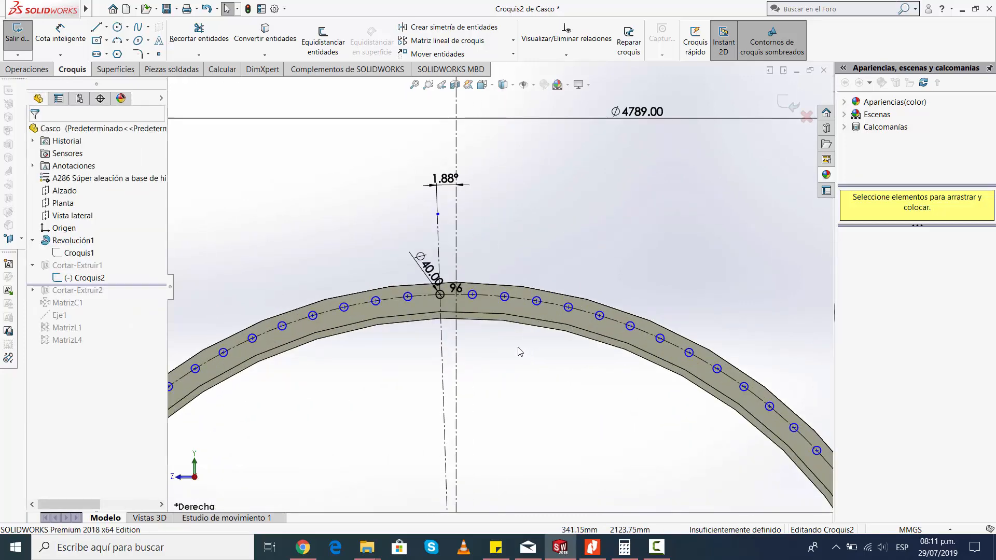
scroll(516, 374, up, 6)
scroll(459, 335, down, 3)
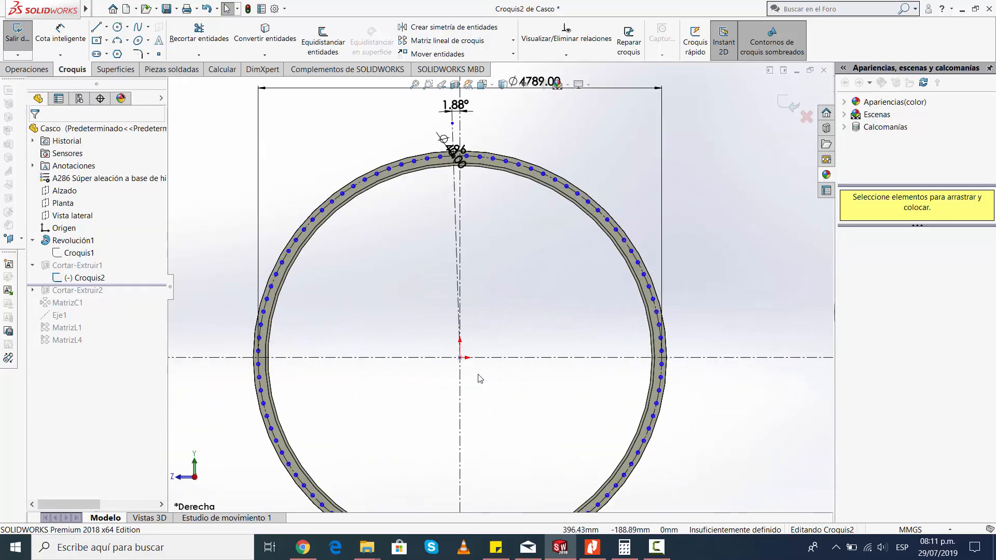
scroll(460, 335, up, 2)
scroll(476, 196, down, 5)
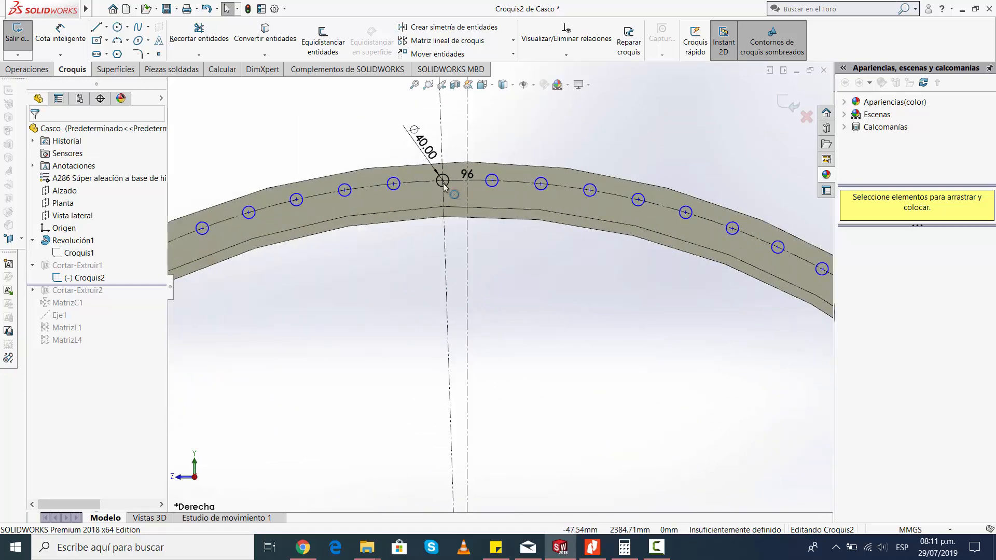
scroll(536, 280, up, 3)
scroll(540, 285, down, 2)
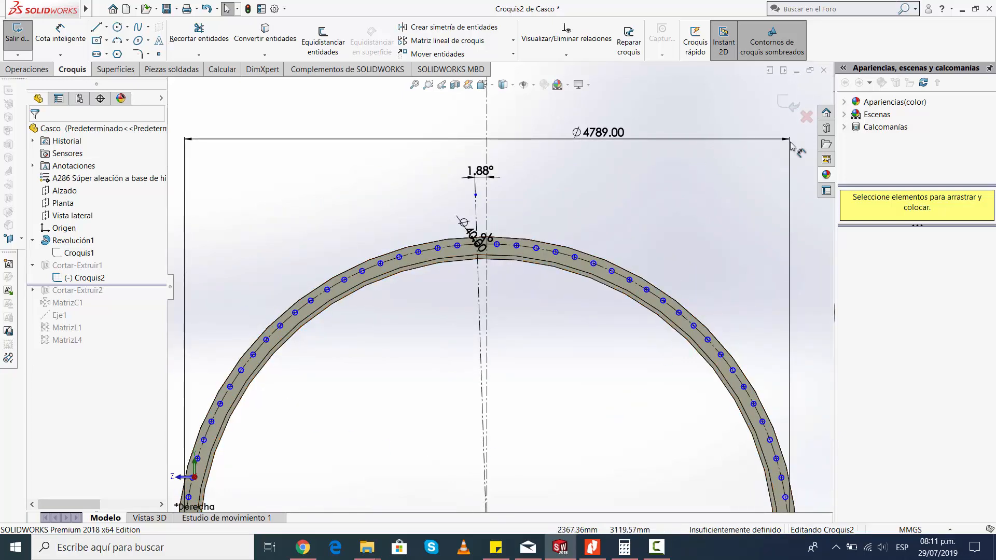
- Exit Croquis2, review Cortar-Extruir1's through-all extents in both directions across the shell, and accept the feature as it is
click(792, 105)
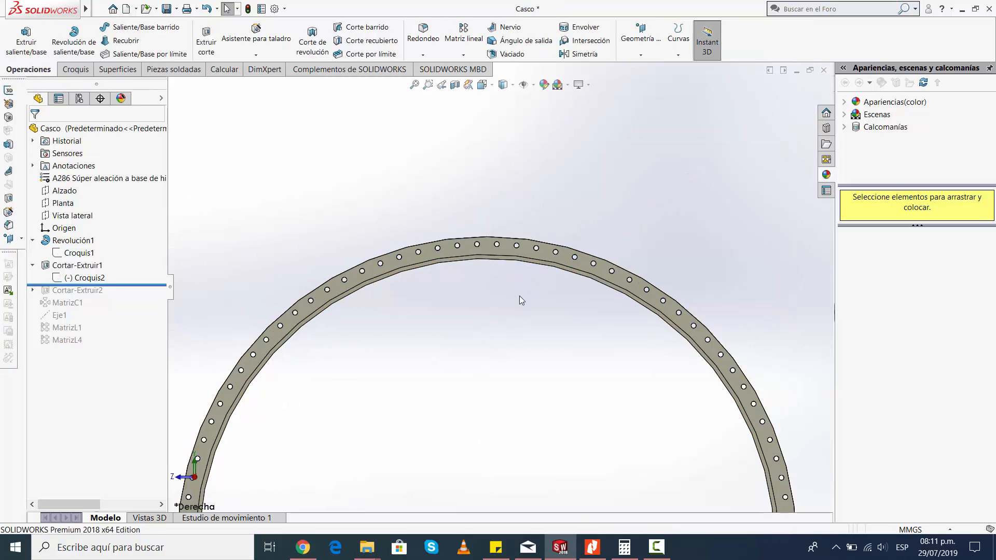
scroll(521, 300, up, 3)
middle_drag(489, 340, 446, 347)
click(90, 266)
click(113, 232)
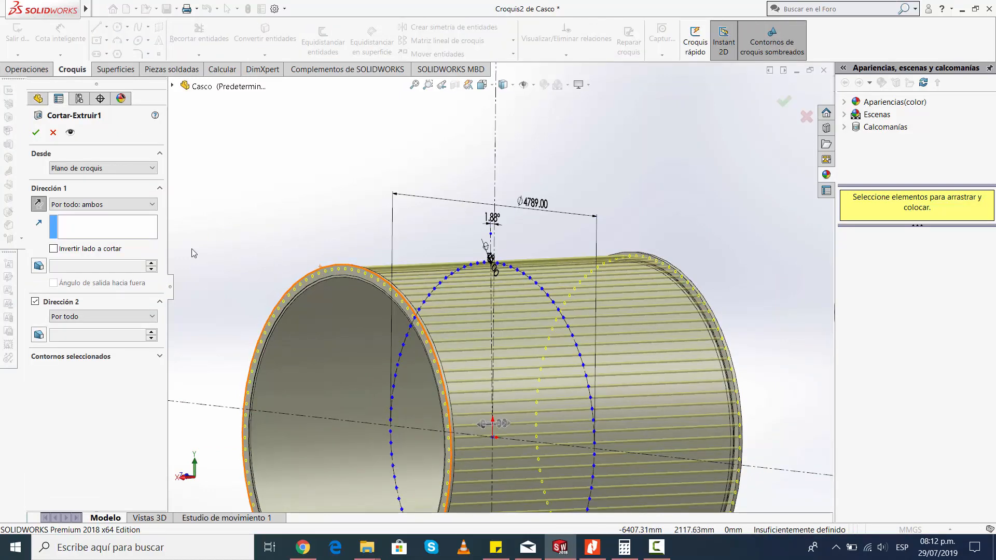
middle_drag(501, 316, 505, 344)
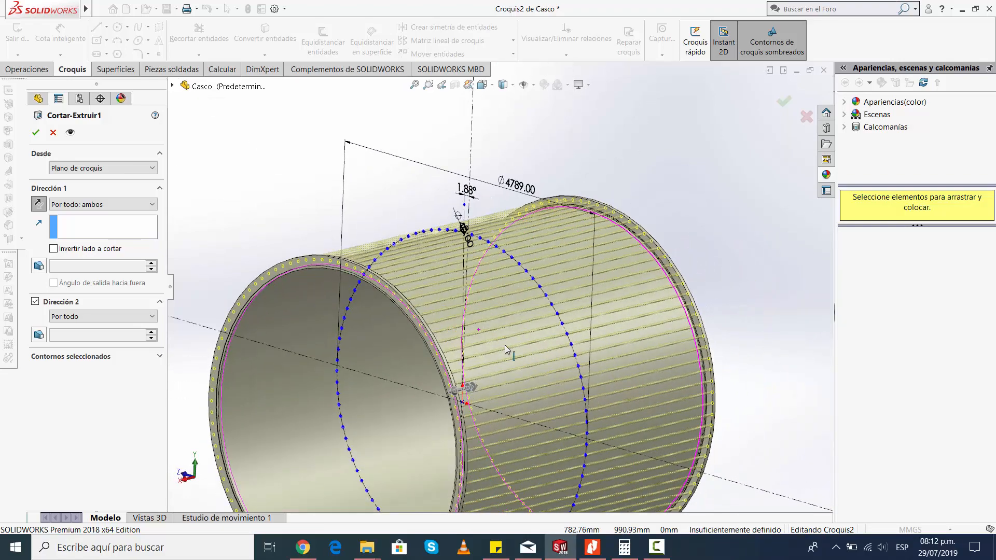
scroll(481, 344, up, 4)
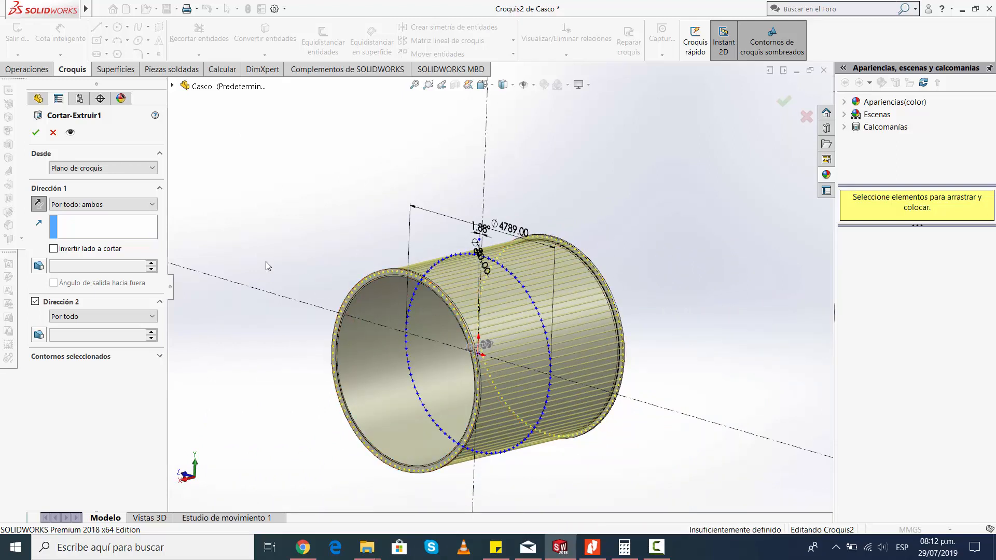
click(35, 134)
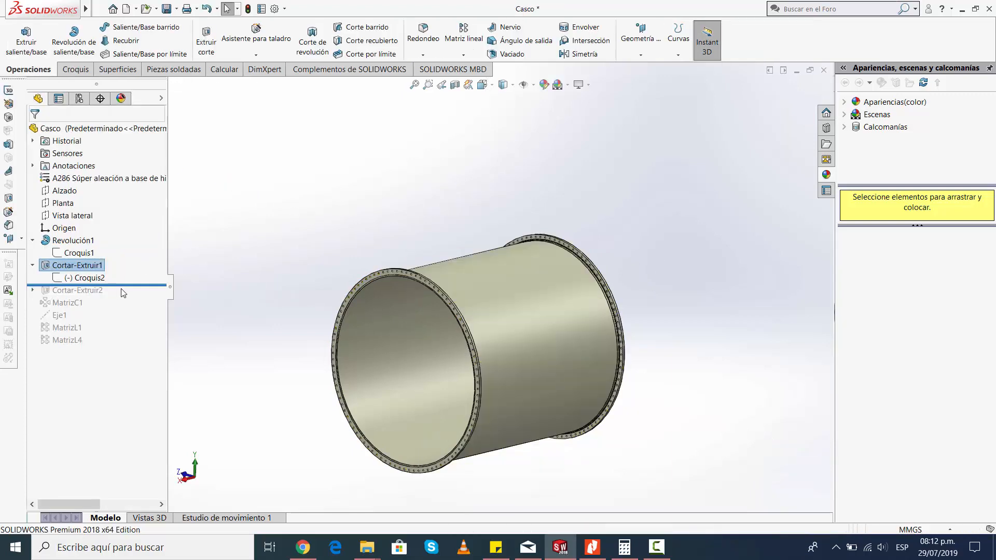
- Roll the model forward to include Cortar-Extruir2 and open its sketch Croquis3 for editing, viewed normal to the sketch plane
drag(125, 284, 124, 298)
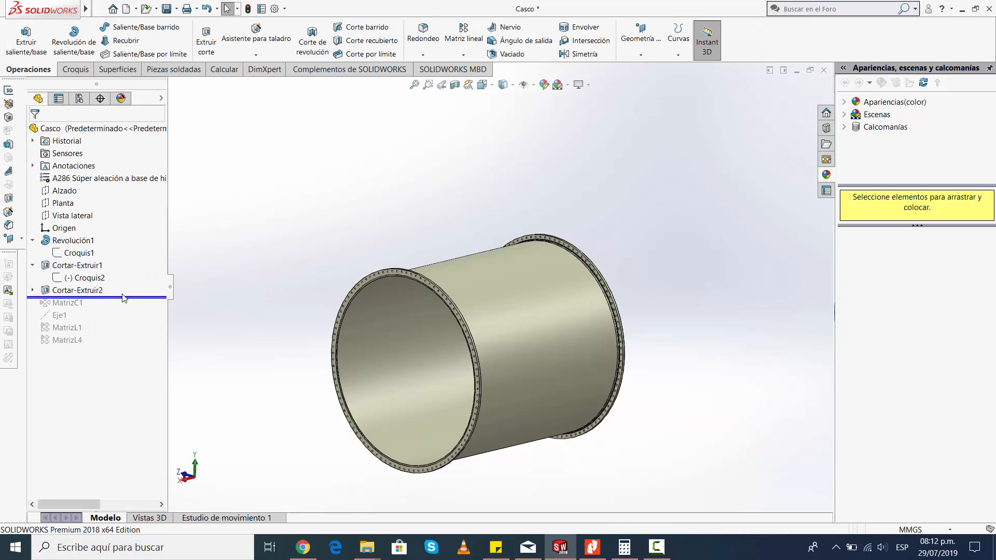
click(34, 290)
click(89, 303)
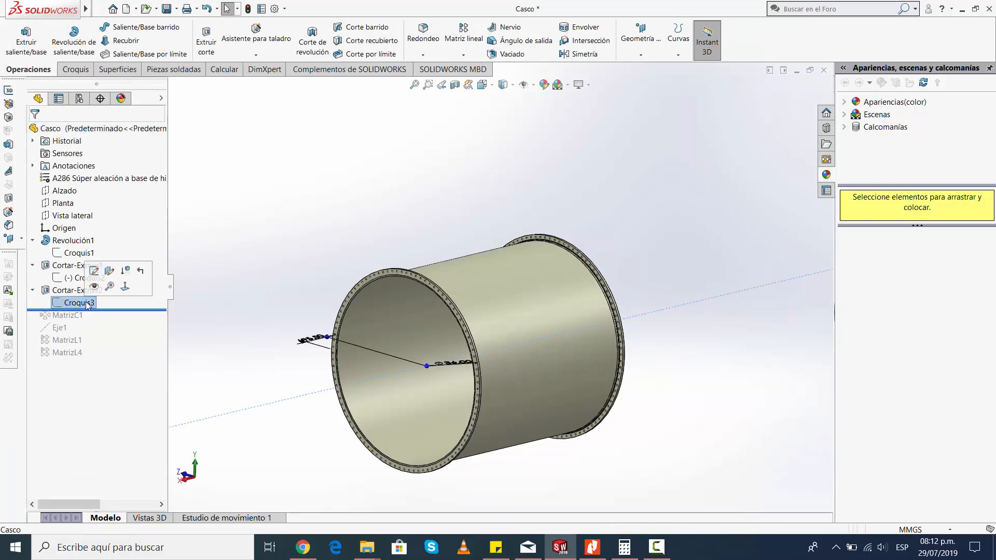
click(93, 270)
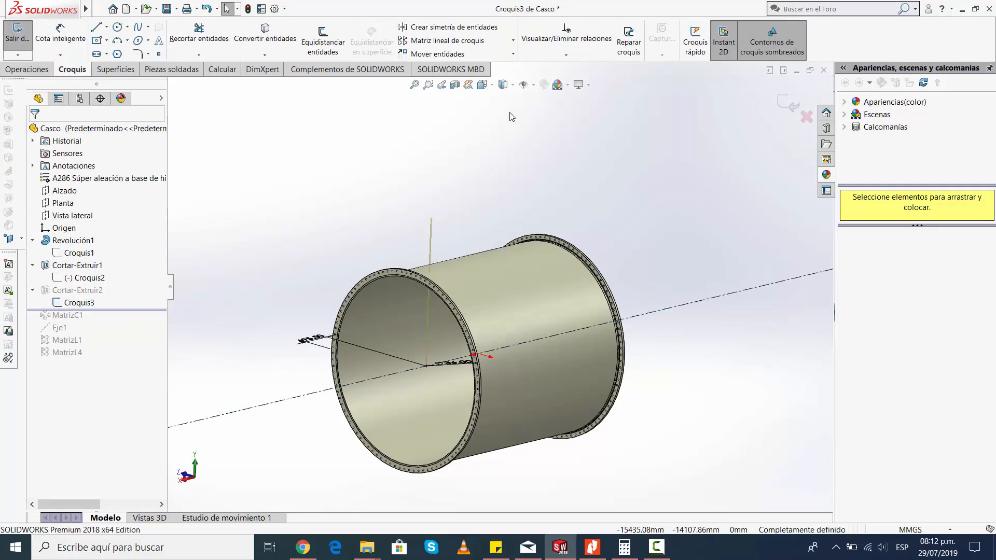
click(482, 84)
click(539, 143)
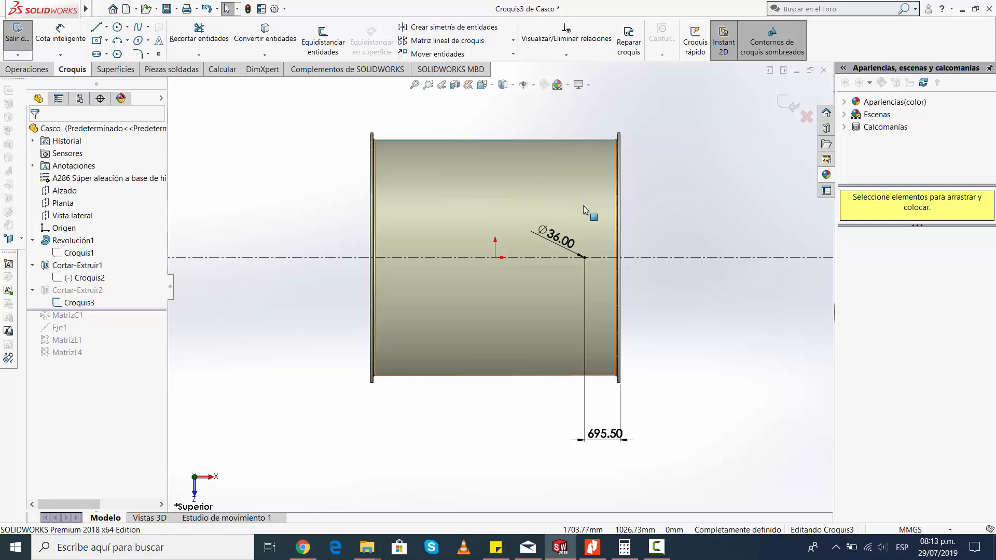
- Move the hole's diameter dimension in Croquis3 close to the circle on the centerline
middle_drag(583, 205, 566, 280)
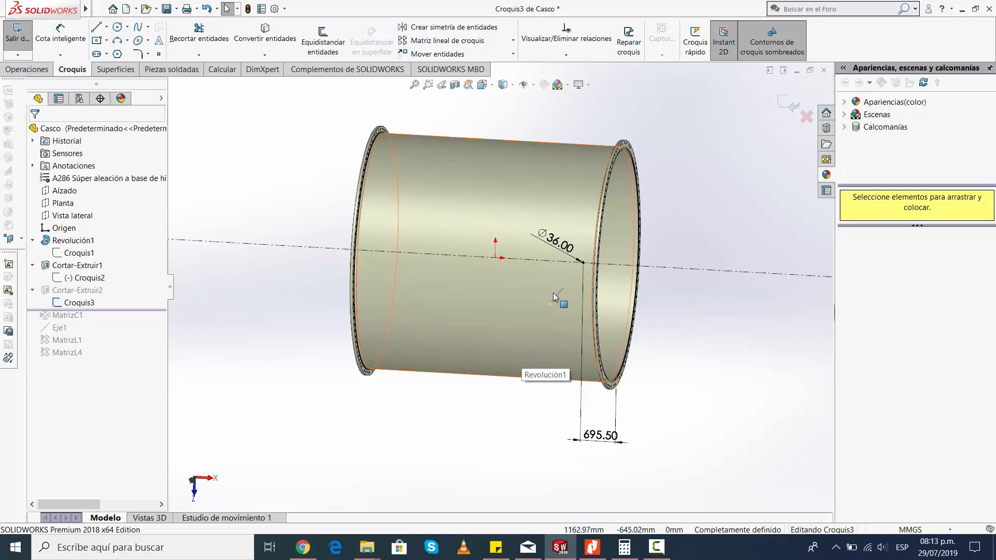
click(491, 83)
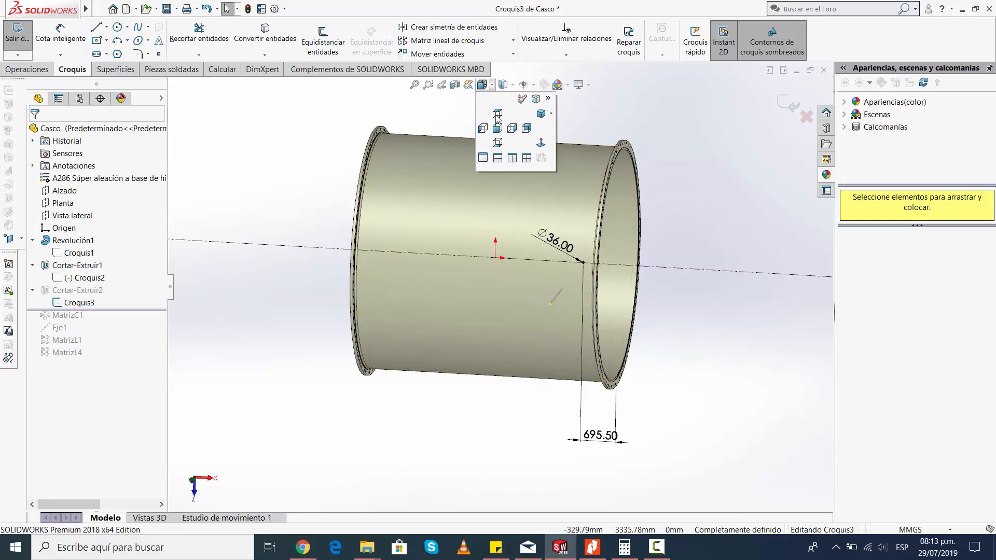
click(541, 144)
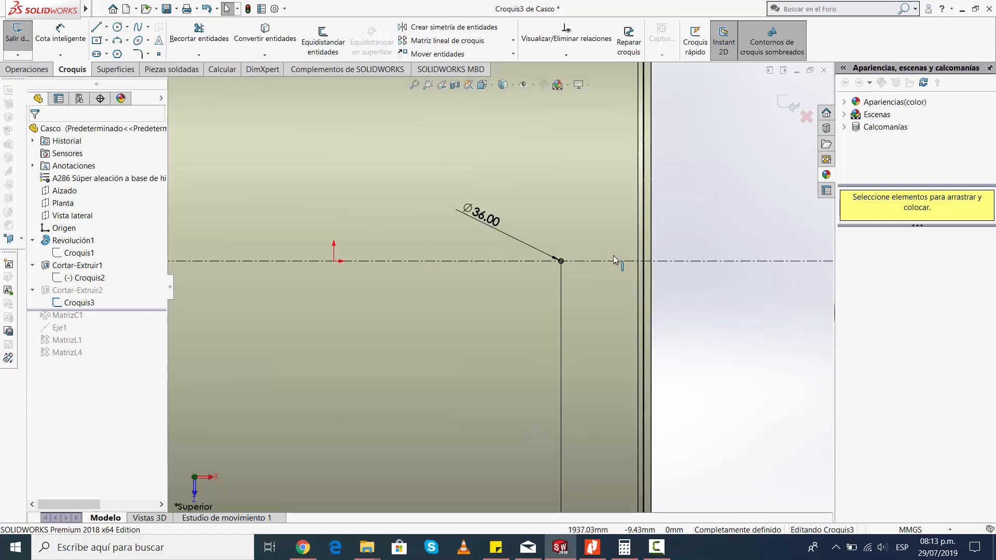
scroll(518, 272, down, 5)
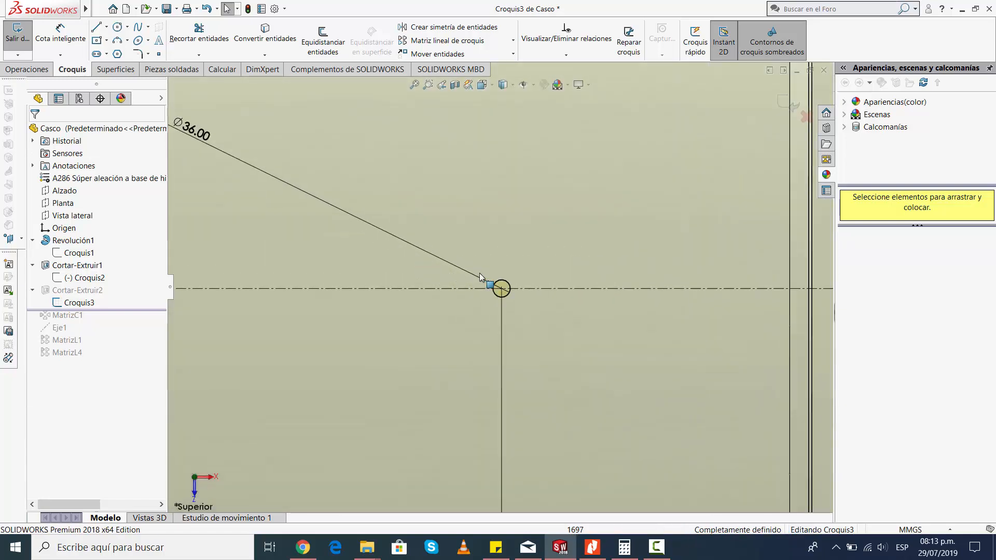
scroll(501, 288, up, 3)
drag(283, 175, 490, 262)
scroll(528, 305, up, 3)
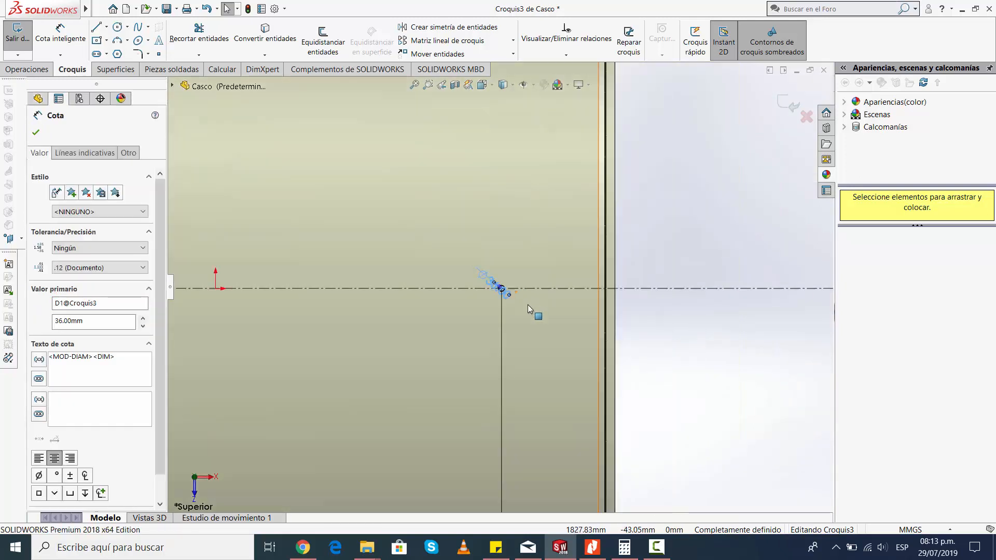
- Compare the hole's offset from the shell end with the matching dimension in the Nitro Pro mill drawing, and return to SolidWorks
scroll(528, 306, up, 3)
scroll(524, 440, down, 4)
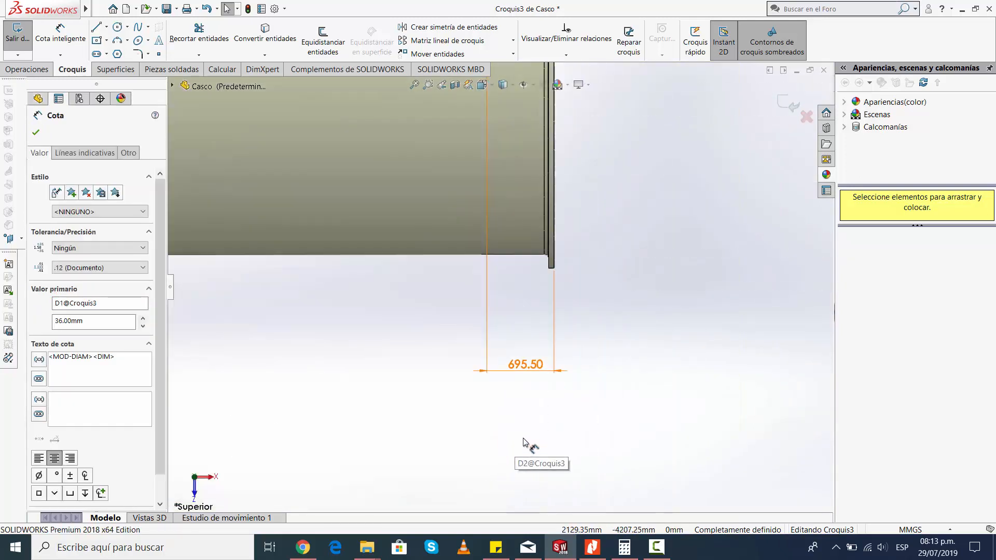
key(alt+Tab)
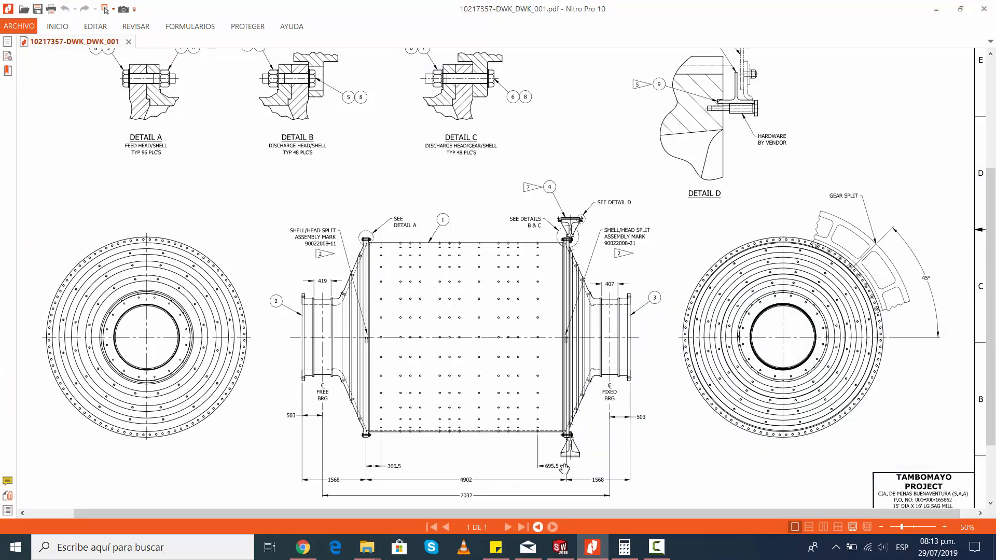
ctrl+scroll(564, 469, up, 4)
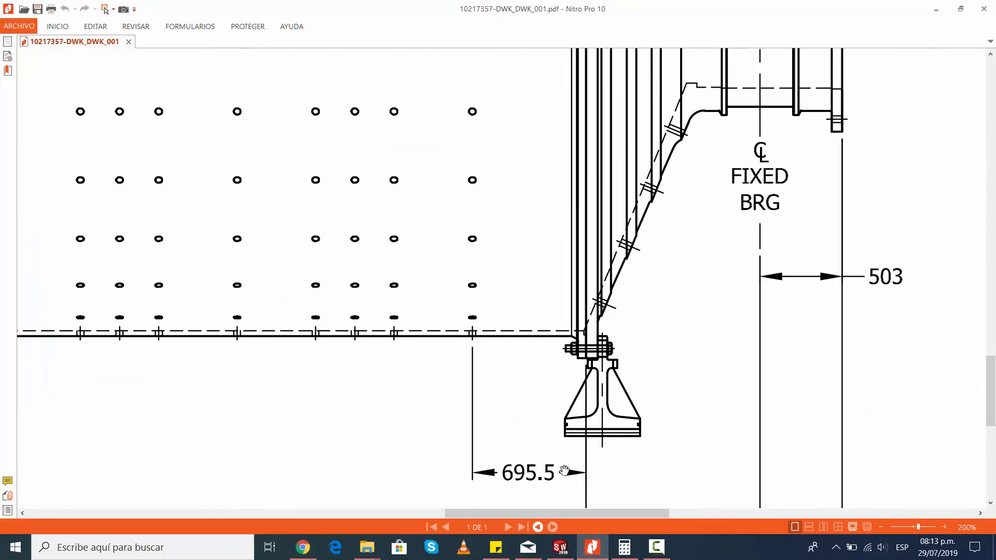
drag(595, 485, 584, 438)
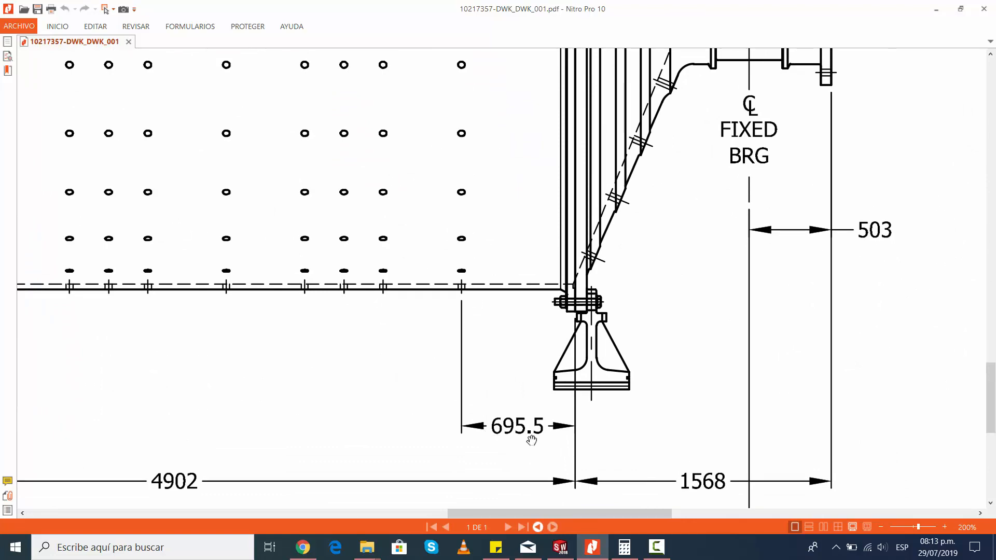
click(560, 547)
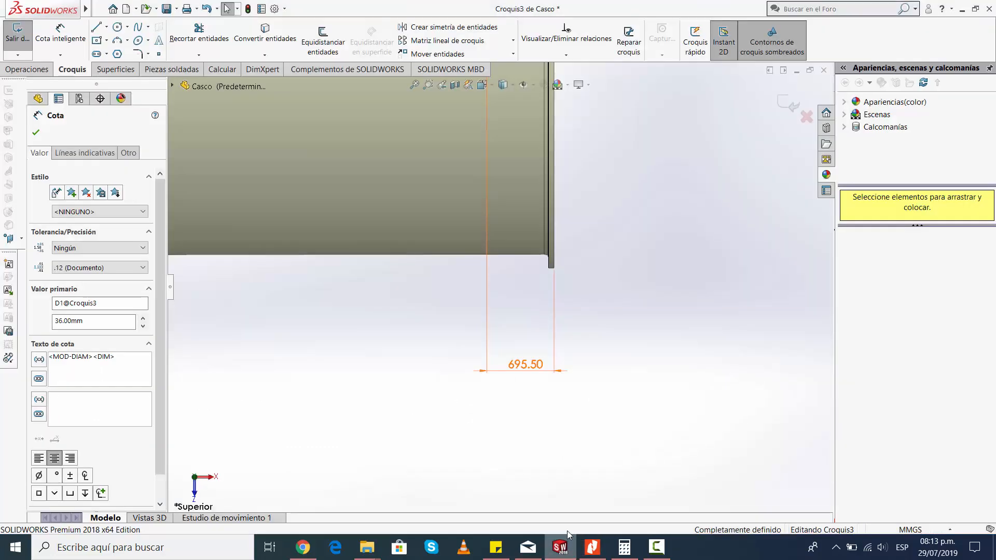
- Examine how the circle in Croquis3 sits on the centerline and is located from the shell's end flange
scroll(506, 288, up, 3)
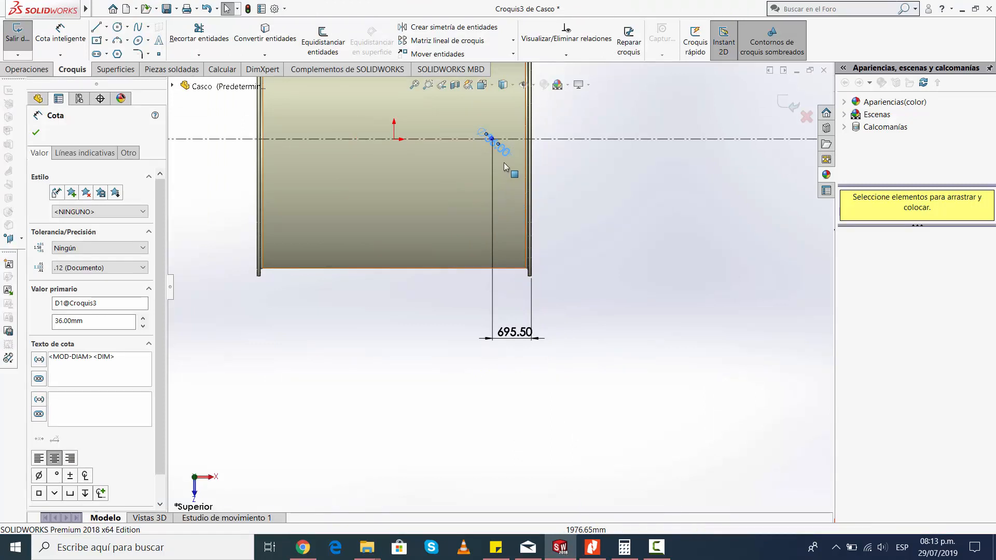
scroll(497, 149, down, 2)
scroll(497, 155, down, 3)
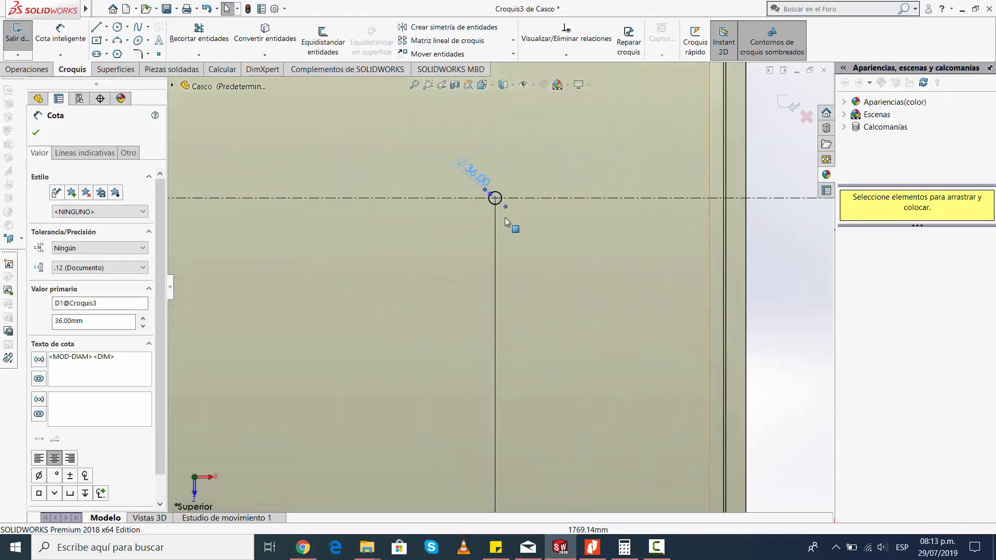
scroll(506, 220, down, 1)
scroll(508, 224, up, 5)
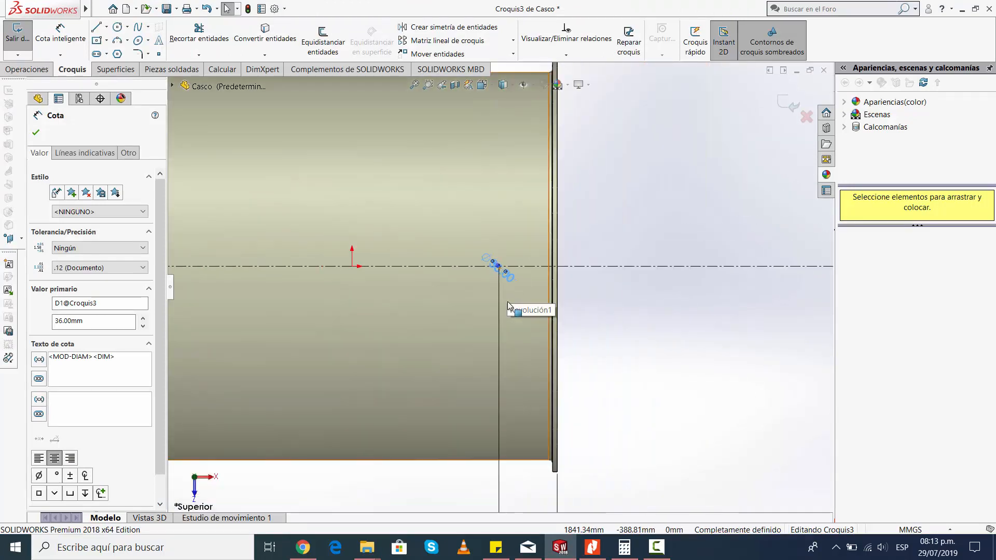
scroll(500, 305, up, 3)
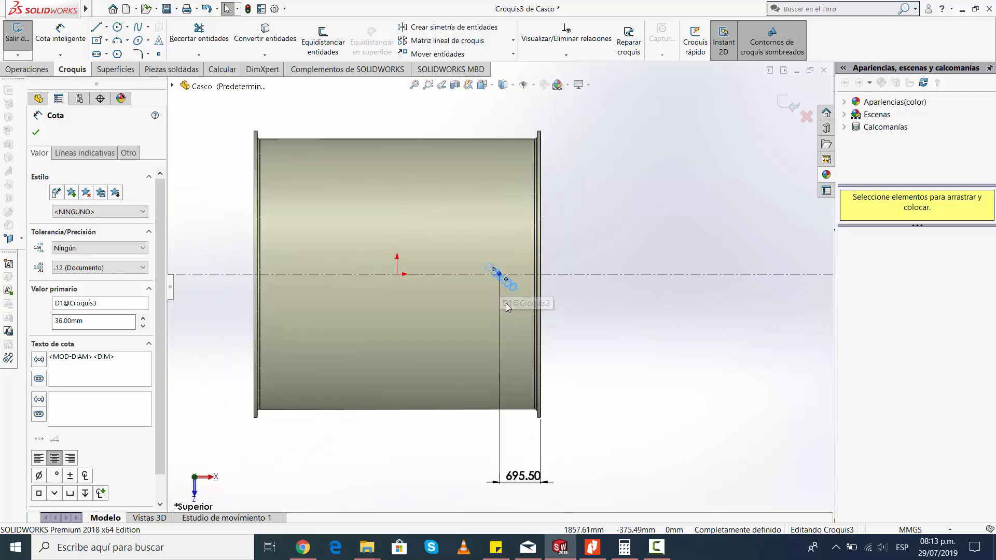
scroll(507, 307, down, 3)
scroll(506, 307, up, 3)
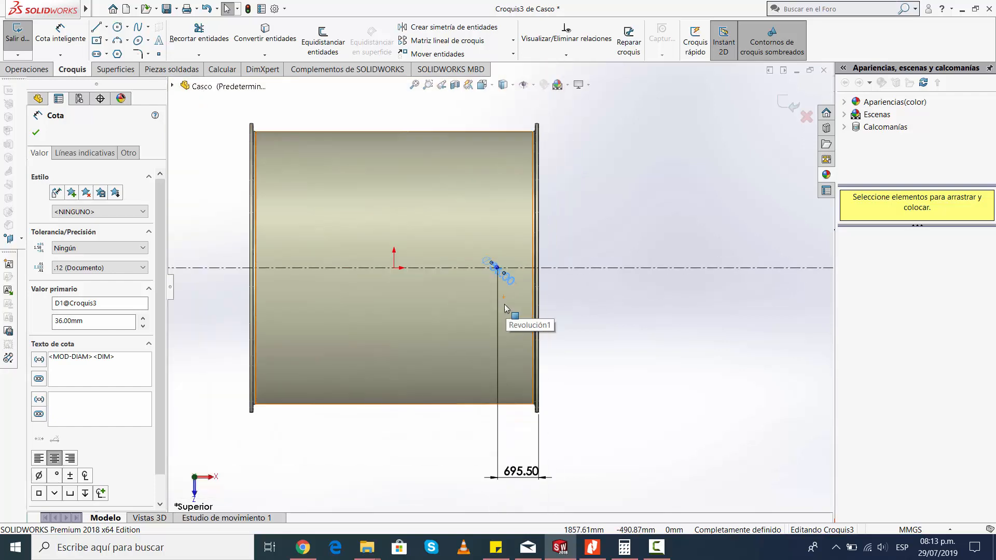
- Reposition the hole's diameter dimension above the centerline, clear of the circle
click(36, 132)
scroll(511, 284, down, 4)
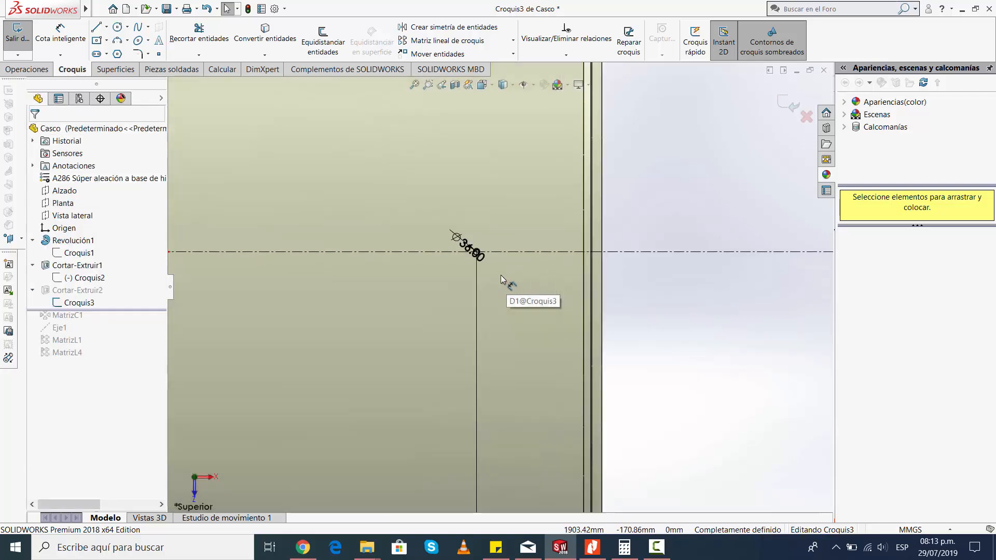
drag(471, 255, 440, 197)
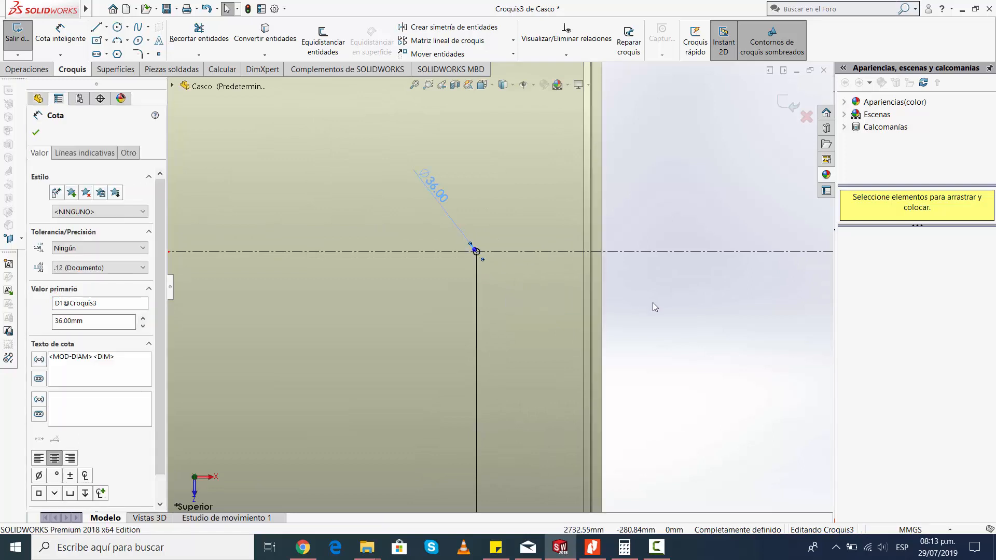
click(499, 312)
scroll(499, 311, up, 2)
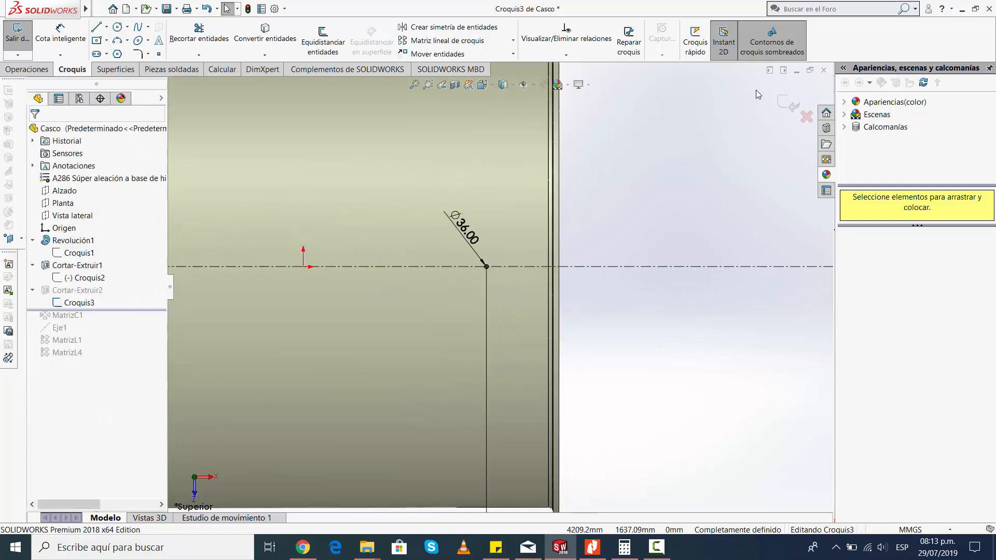
- Exit Croquis3, review Cortar-Extruir2's blind cut depth and direction through the shell wall, and accept the feature as it is
click(782, 102)
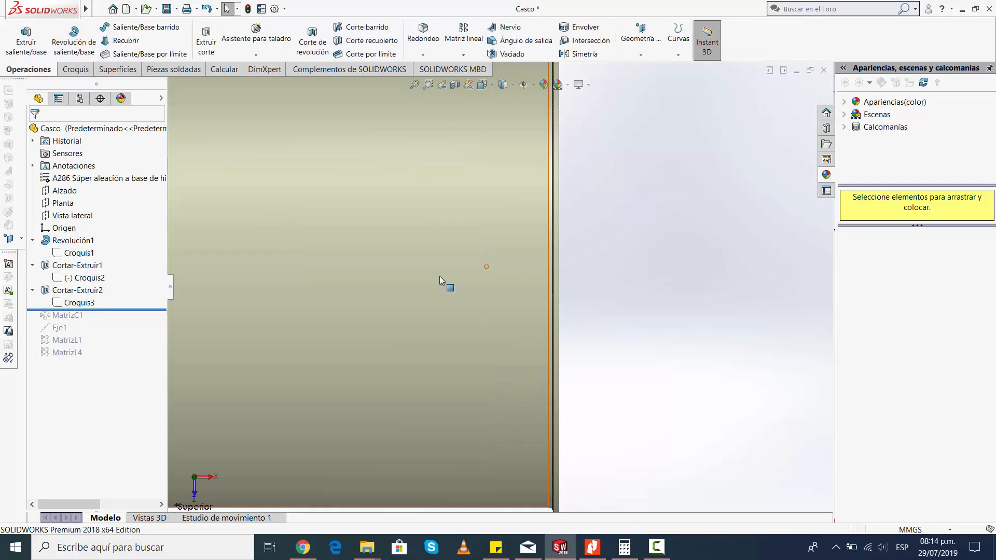
click(69, 291)
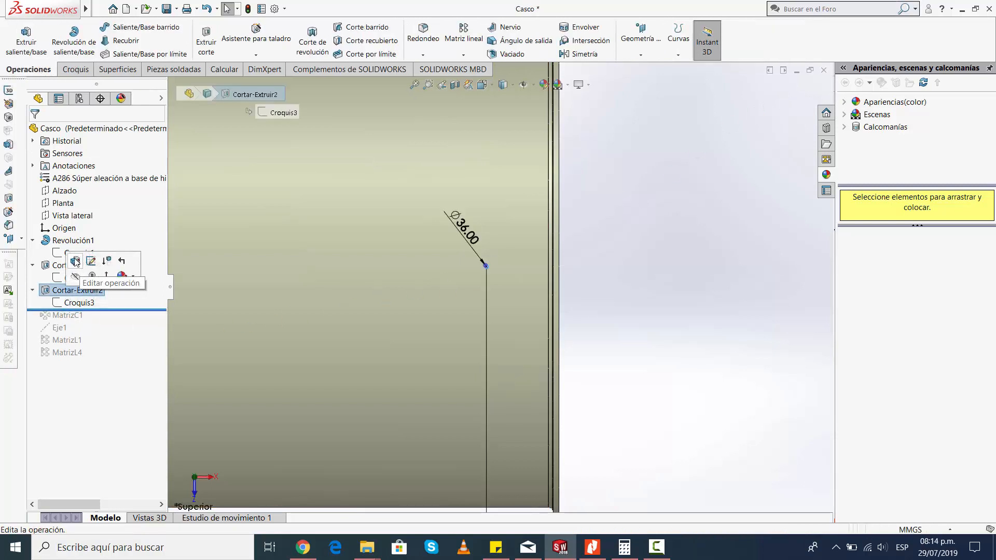
click(75, 261)
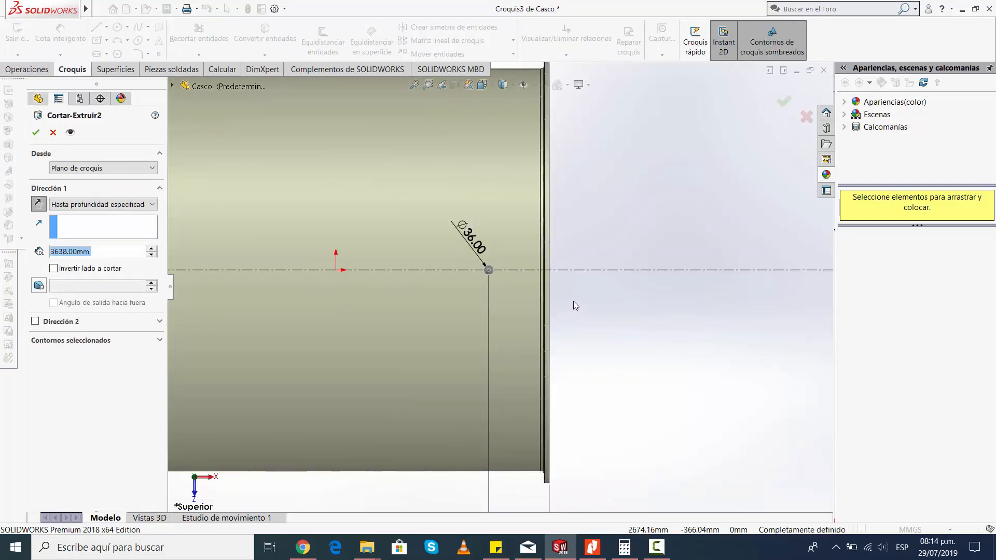
mouse_move(584, 298)
middle_down()
mouse_move(502, 311)
mouse_move(558, 302)
mouse_move(563, 274)
mouse_move(683, 322)
mouse_move(556, 316)
mouse_move(574, 338)
mouse_move(608, 343)
mouse_move(553, 319)
middle_up()
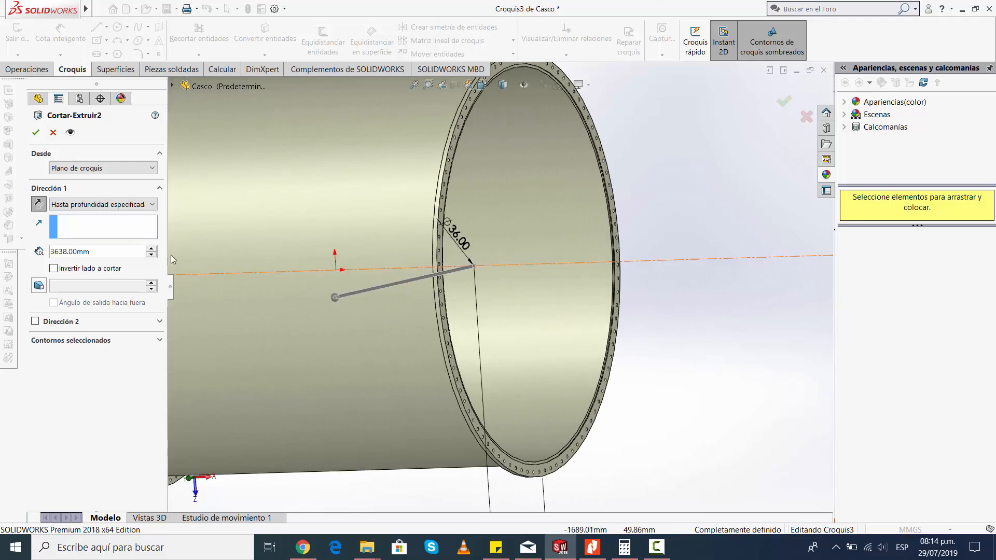
click(35, 133)
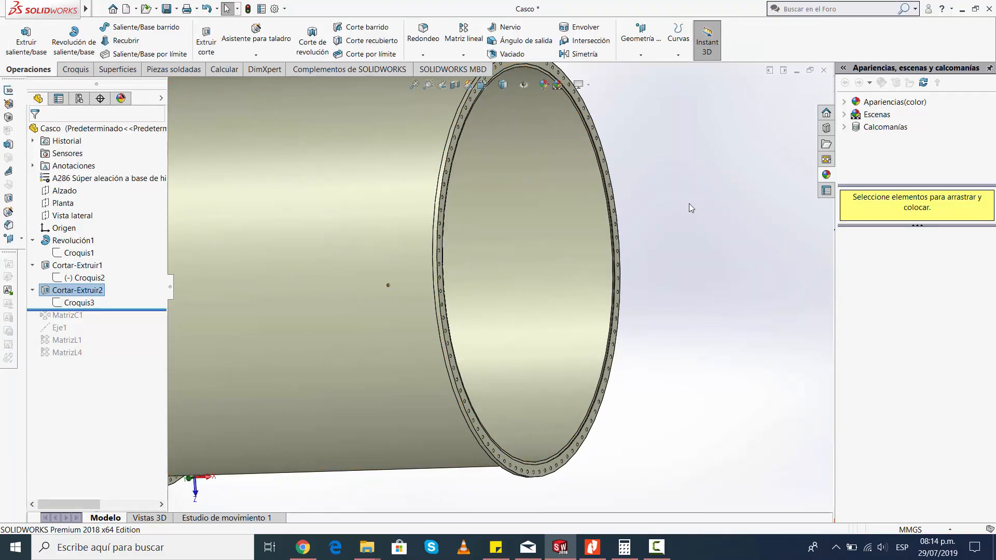
- Inspect the single drilled hole in the shell wall and roll the model forward to include the circular pattern MatrizC1
scroll(391, 302, down, 3)
scroll(410, 298, down, 5)
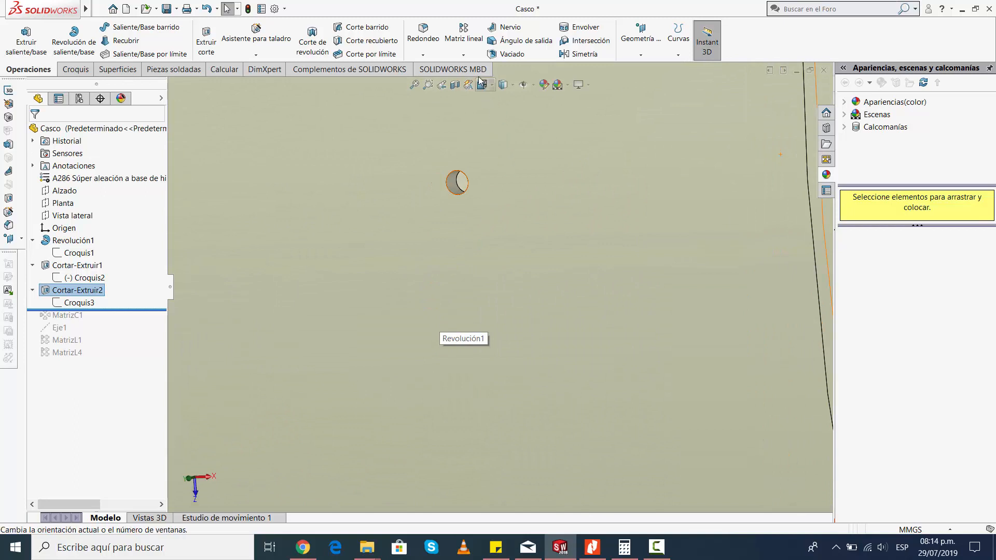
click(482, 86)
click(540, 143)
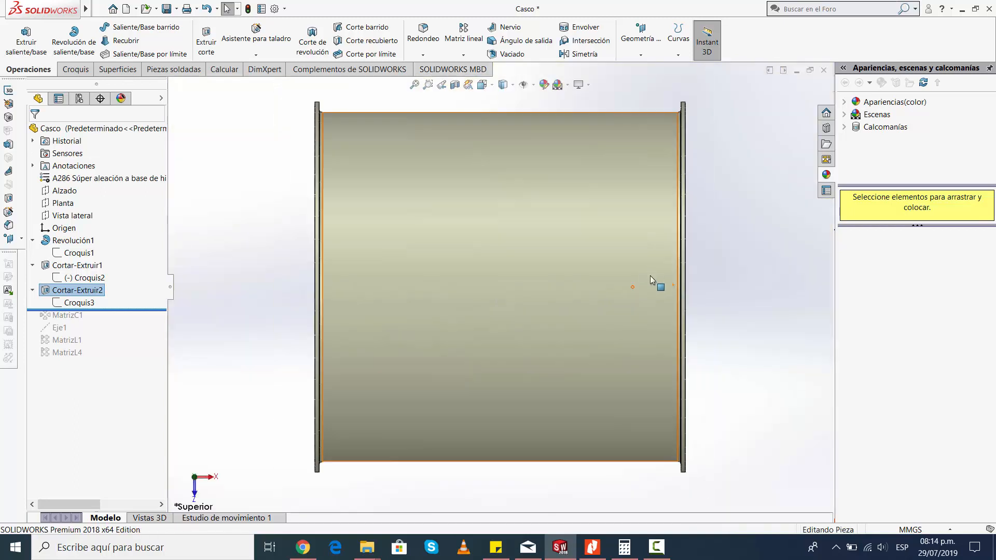
drag(114, 310, 107, 320)
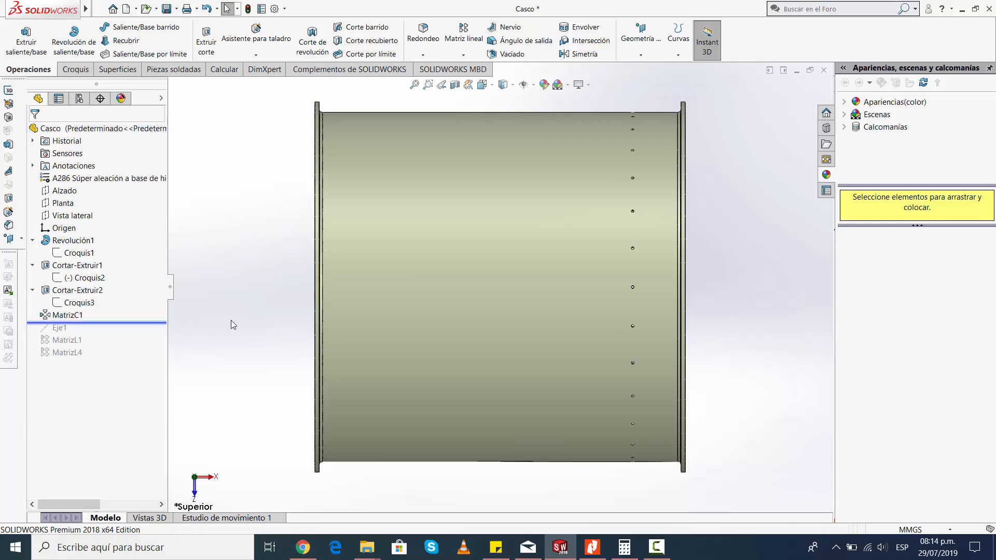
middle_drag(763, 351, 720, 358)
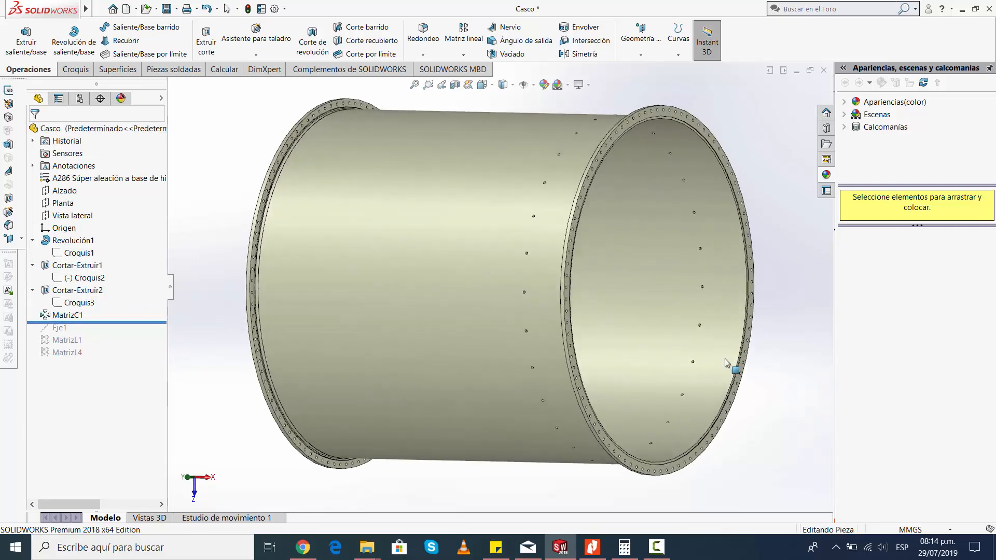
- Review MatrizC1's axis face, angle, instance count and patterned cut on the shell, and accept the circular pattern as it is
click(61, 316)
click(62, 316)
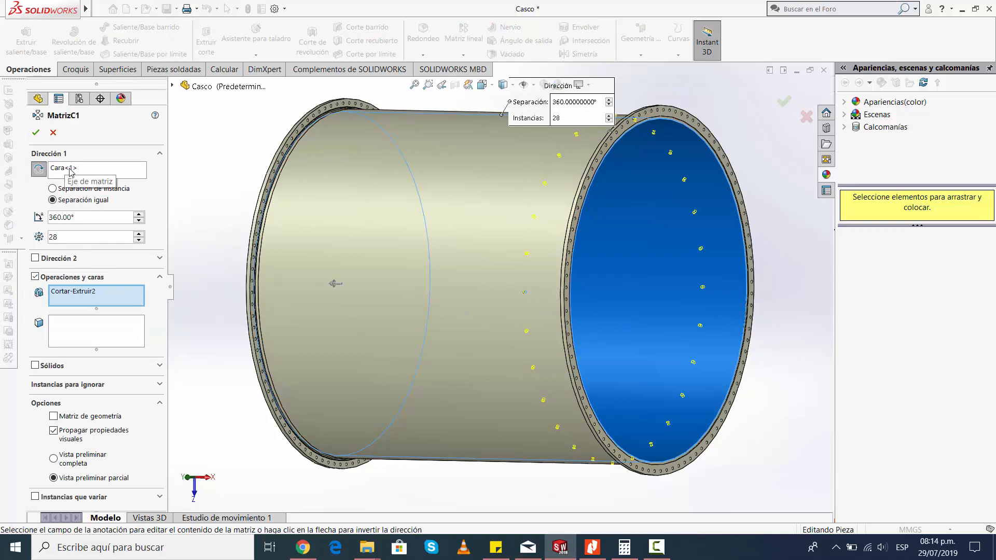
click(172, 85)
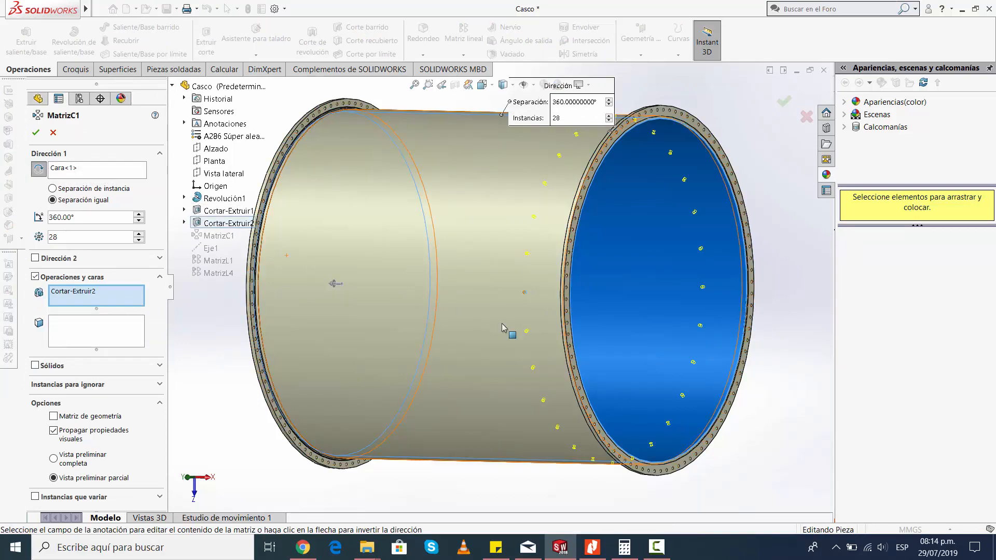
middle_drag(511, 332, 484, 345)
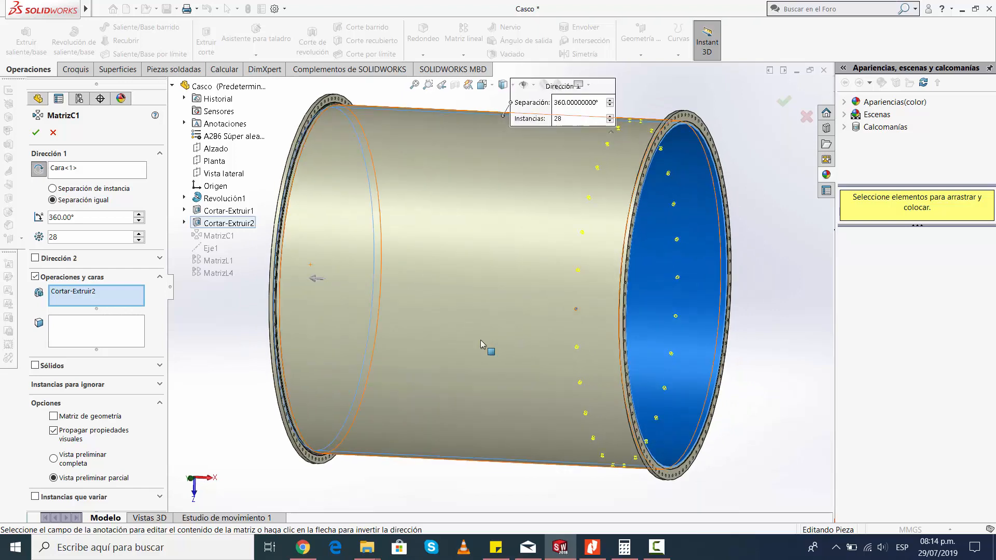
click(185, 223)
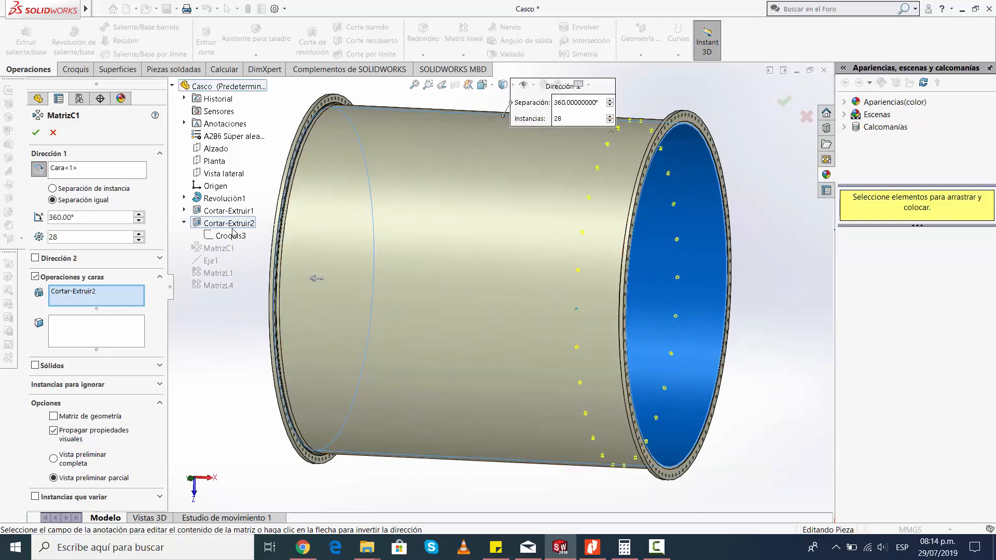
scroll(596, 337, down, 3)
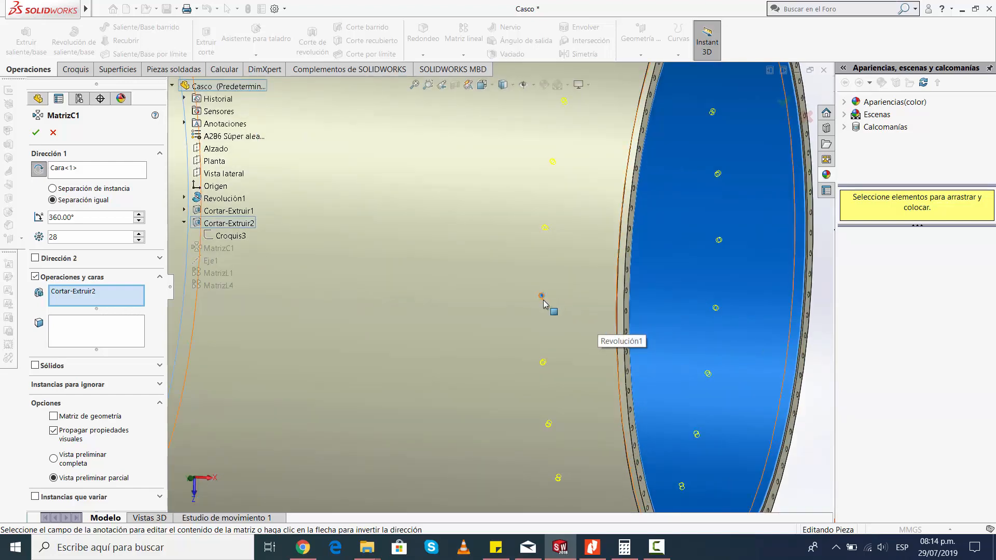
scroll(584, 322, up, 5)
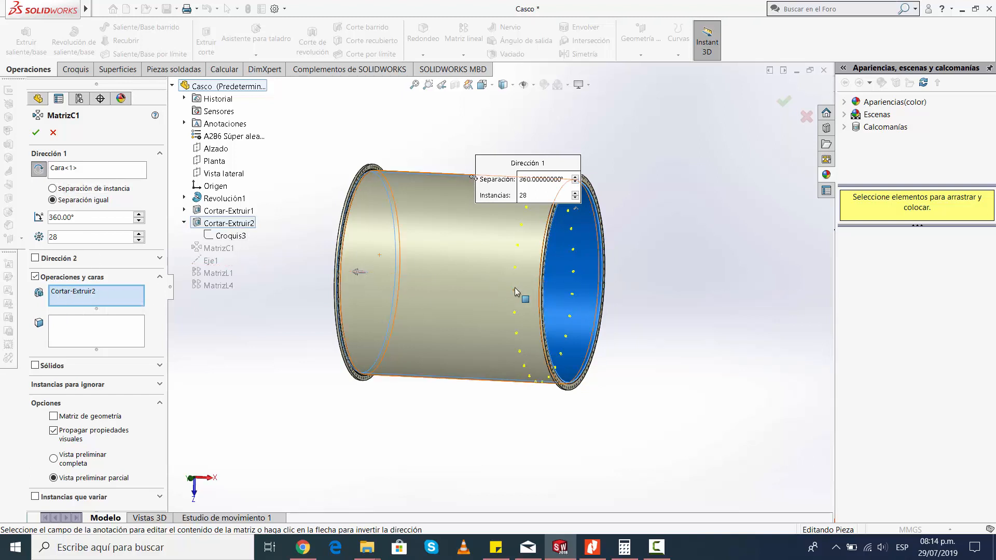
scroll(506, 293, down, 5)
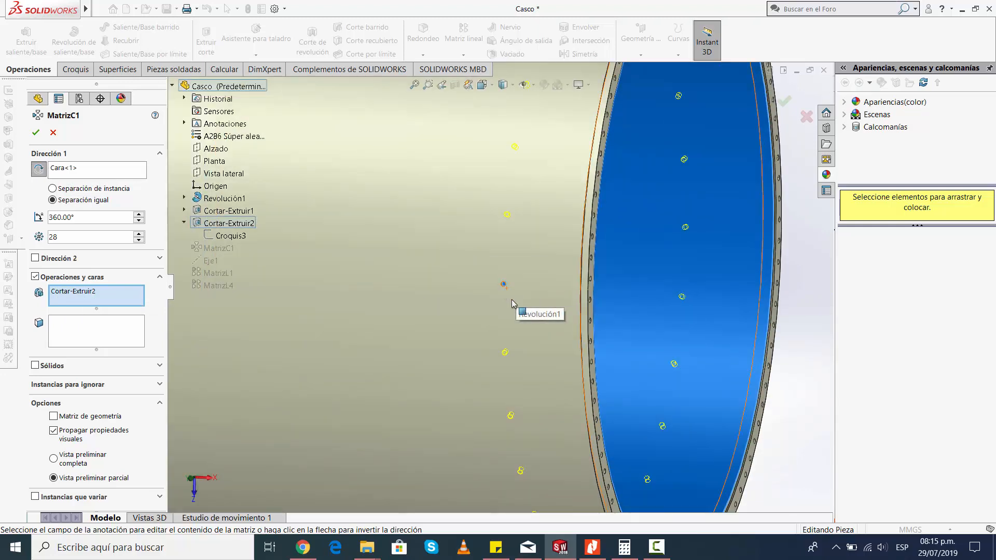
scroll(506, 306, up, 5)
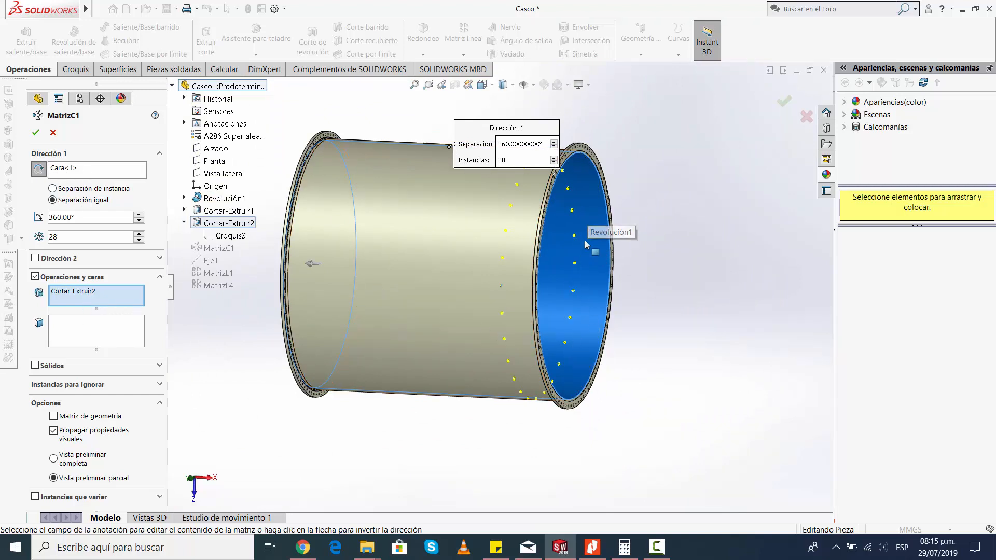
click(35, 132)
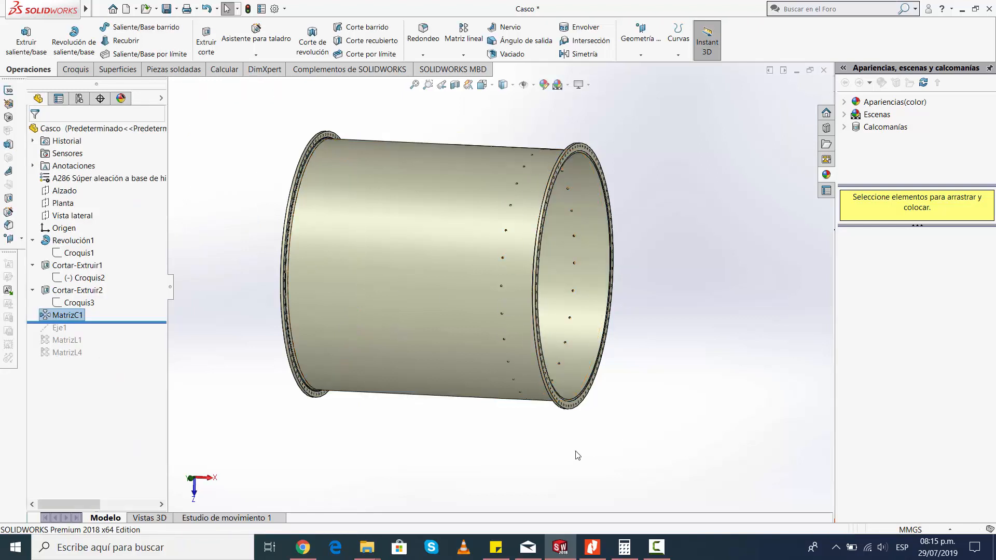
- Roll the model forward to include the reference axis Eje1 and show it along the shell's center
drag(127, 322, 88, 333)
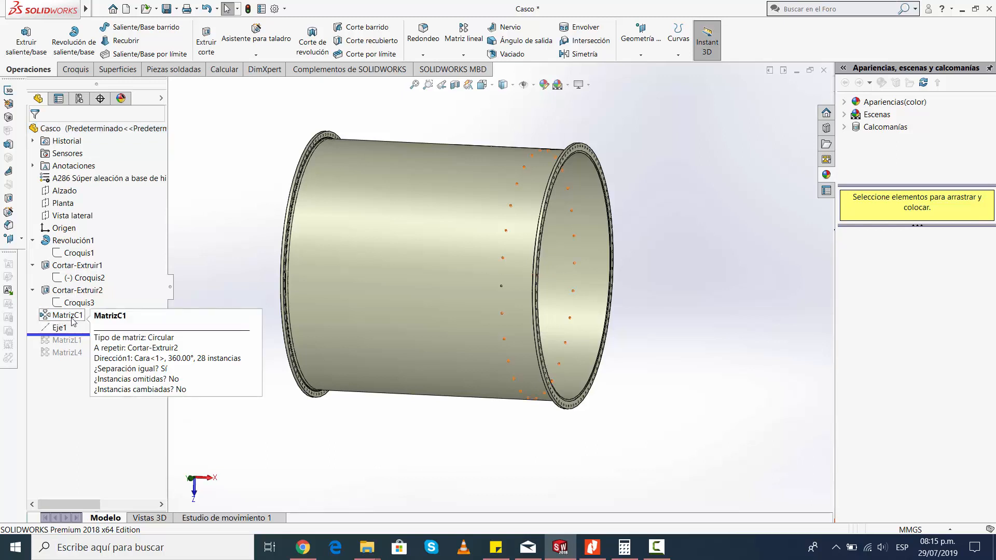
click(66, 331)
click(66, 328)
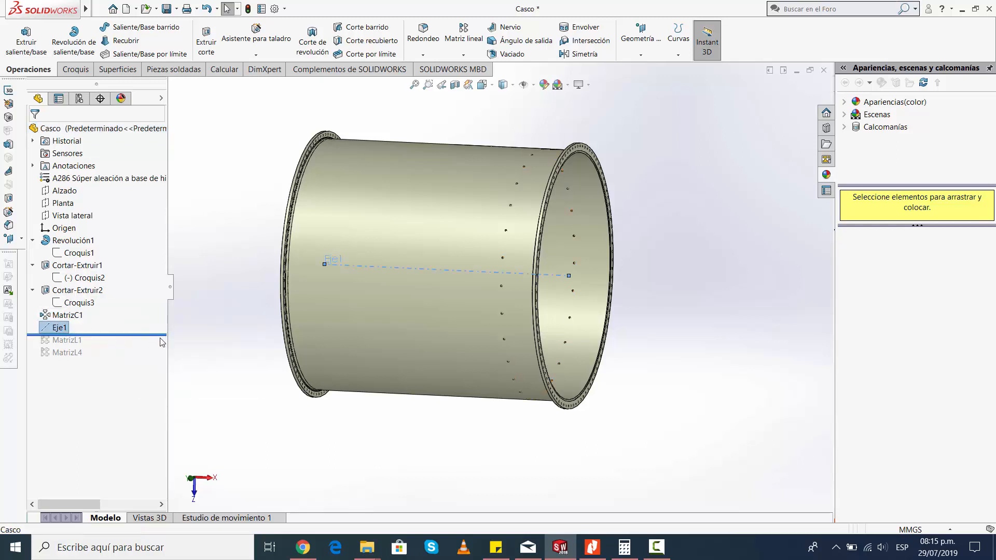
click(59, 327)
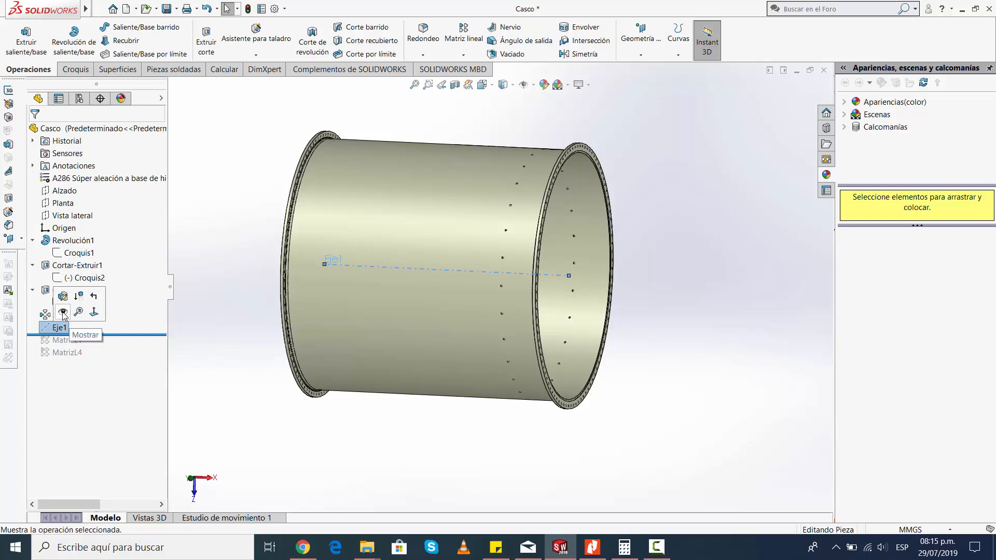
click(661, 296)
scroll(565, 275, down, 3)
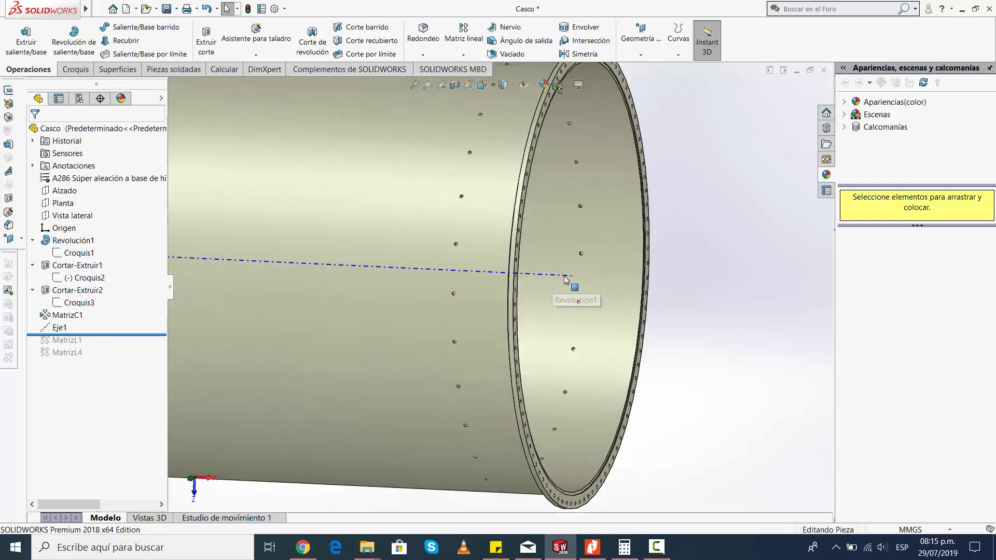
scroll(454, 272, up, 3)
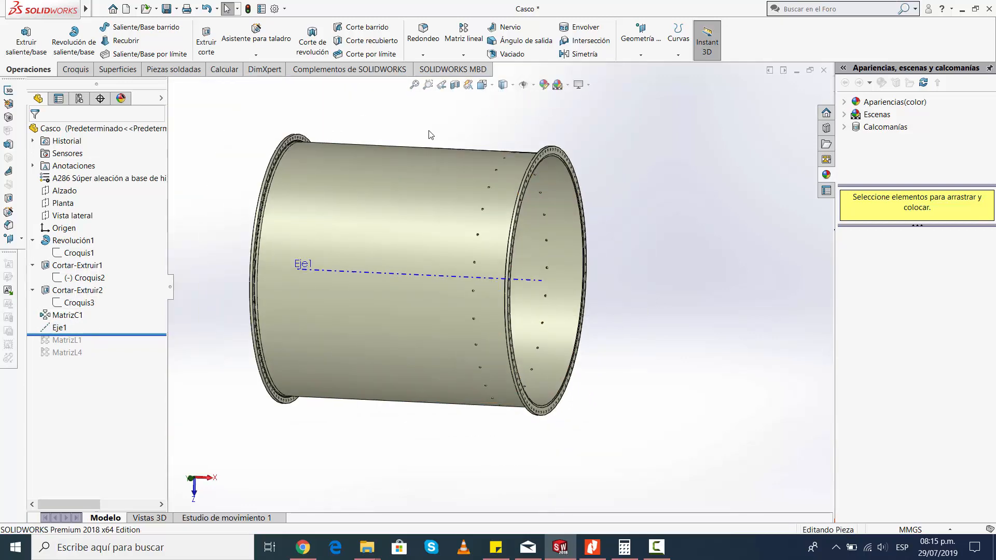
click(640, 52)
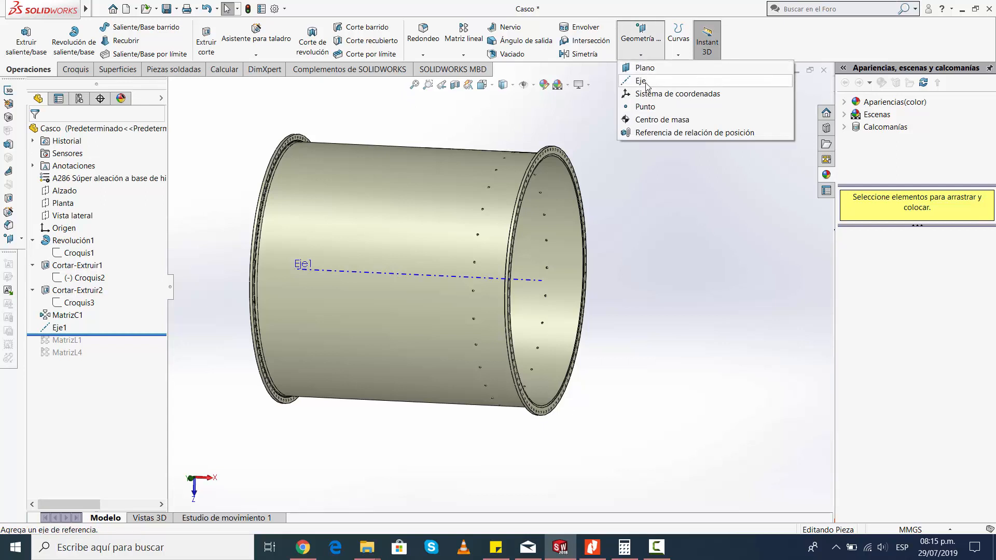
click(667, 211)
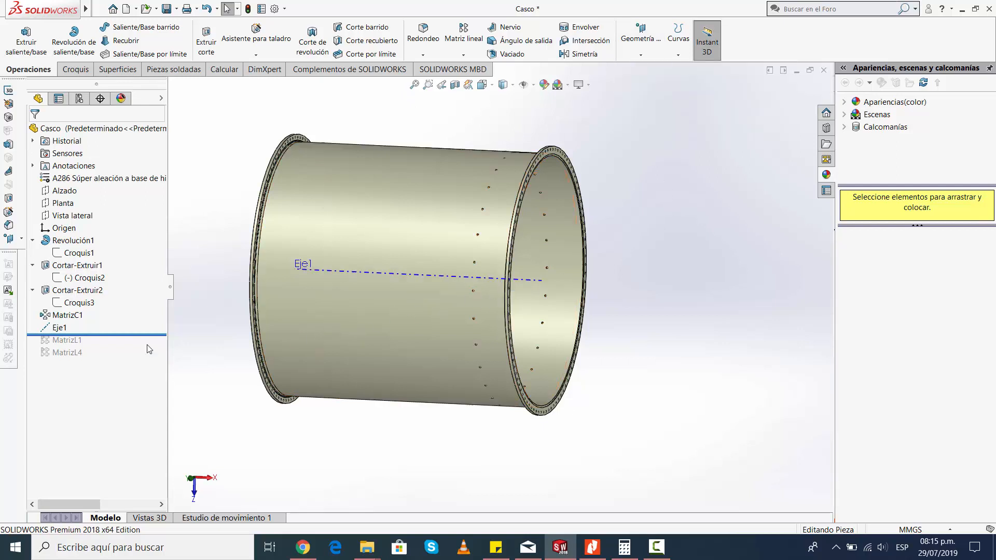
- Roll the model forward to include MatrizL1, review its direction axis, spacing, instances and patterned feature, and accept it as it is
drag(119, 337, 117, 341)
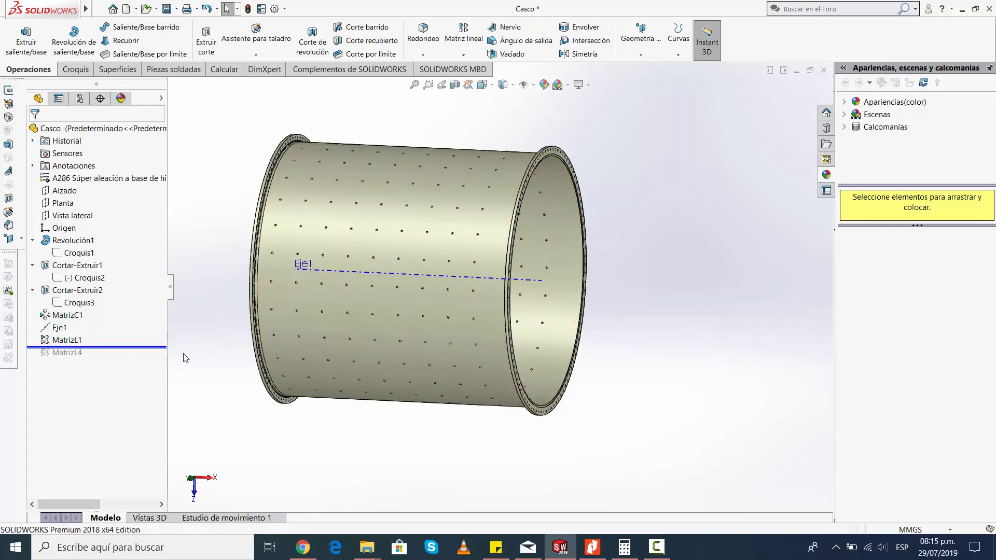
click(72, 341)
click(83, 310)
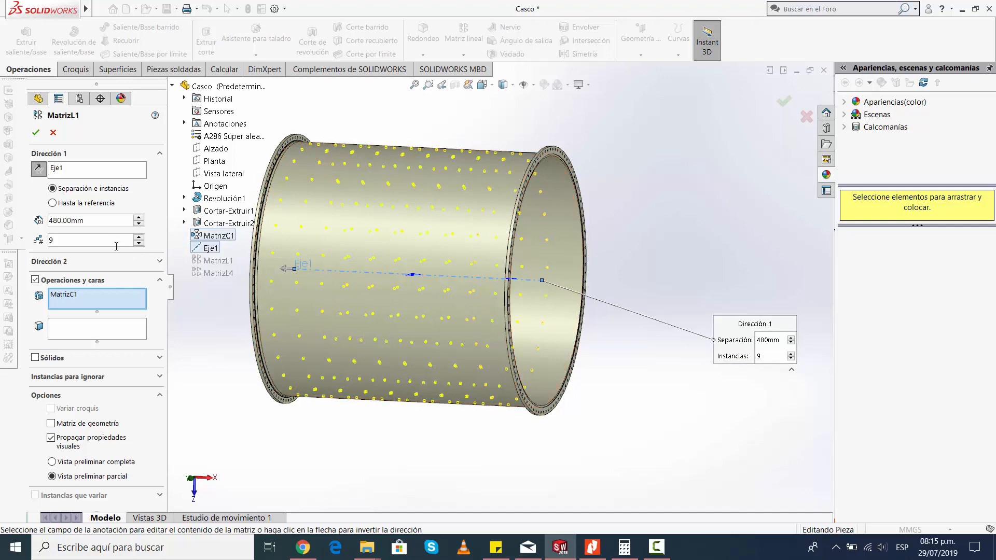
scroll(480, 339, down, 3)
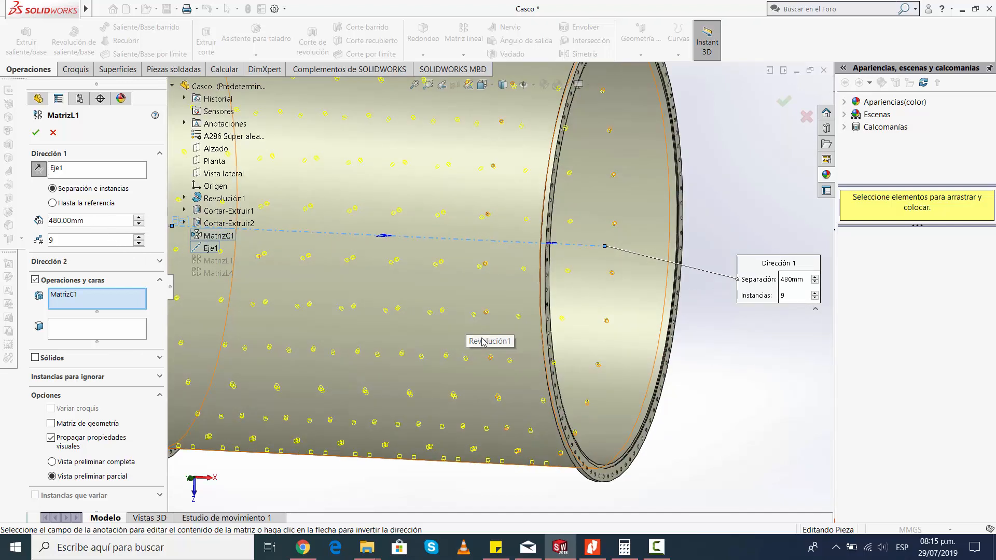
mouse_move(482, 342)
middle_down()
mouse_move(490, 346)
mouse_move(473, 331)
middle_up()
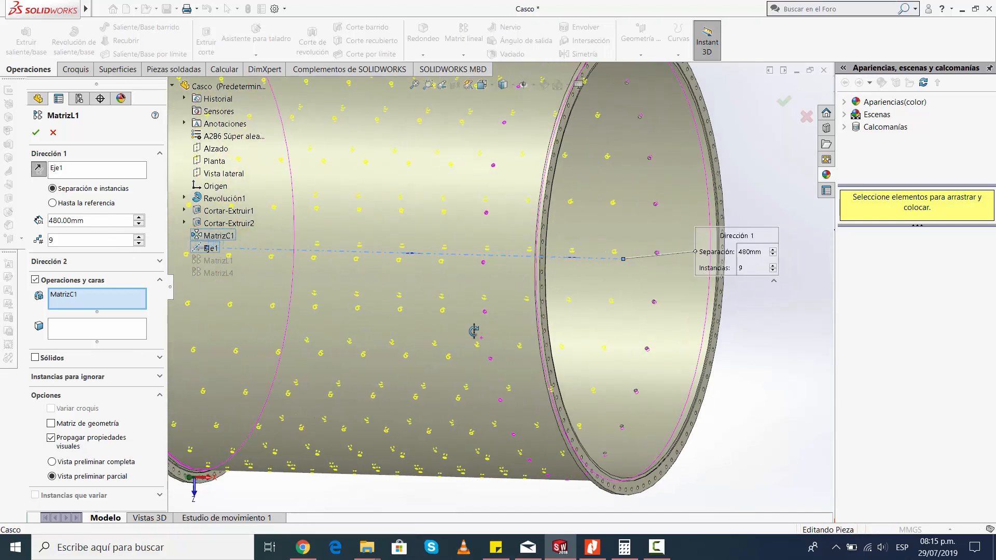
scroll(473, 330, up, 5)
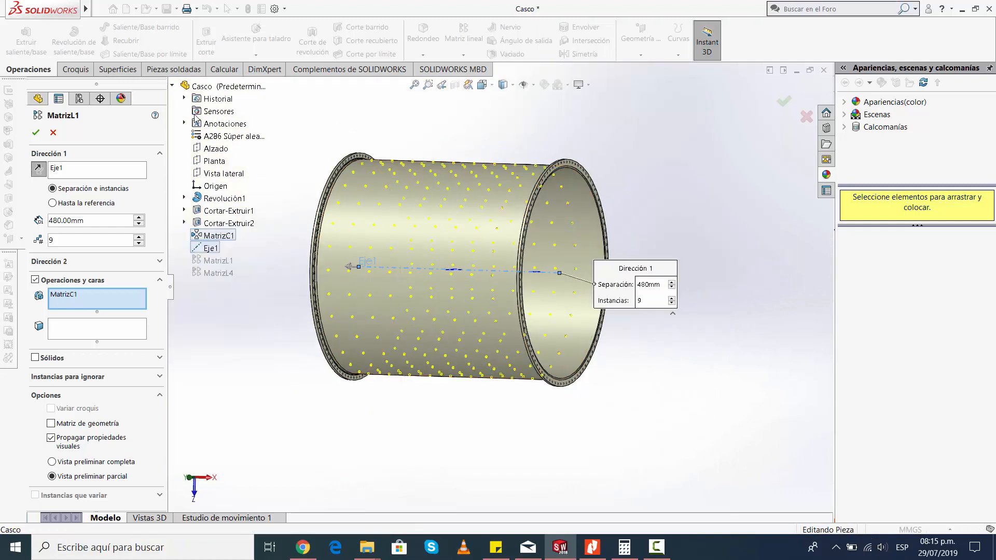
click(172, 85)
scroll(471, 260, down, 3)
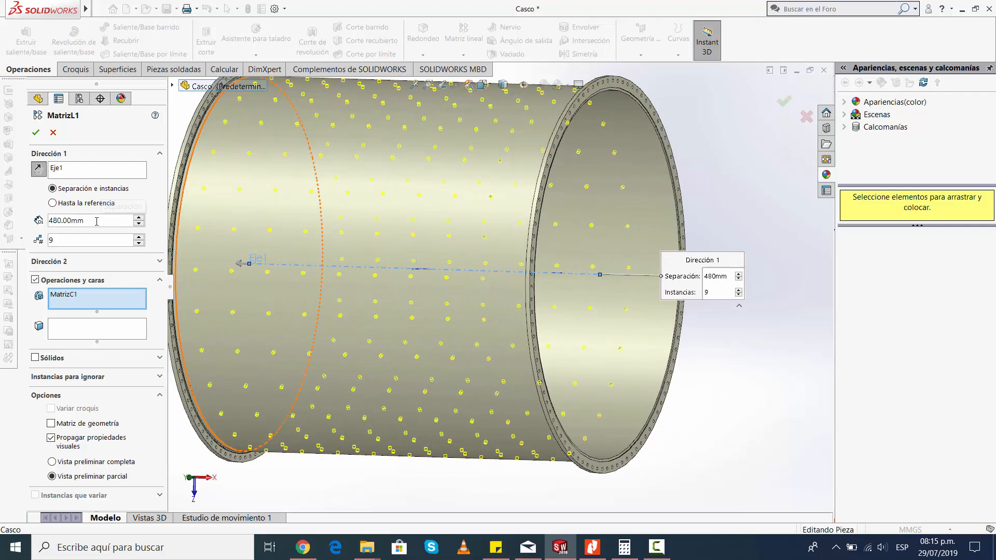
scroll(384, 351, up, 3)
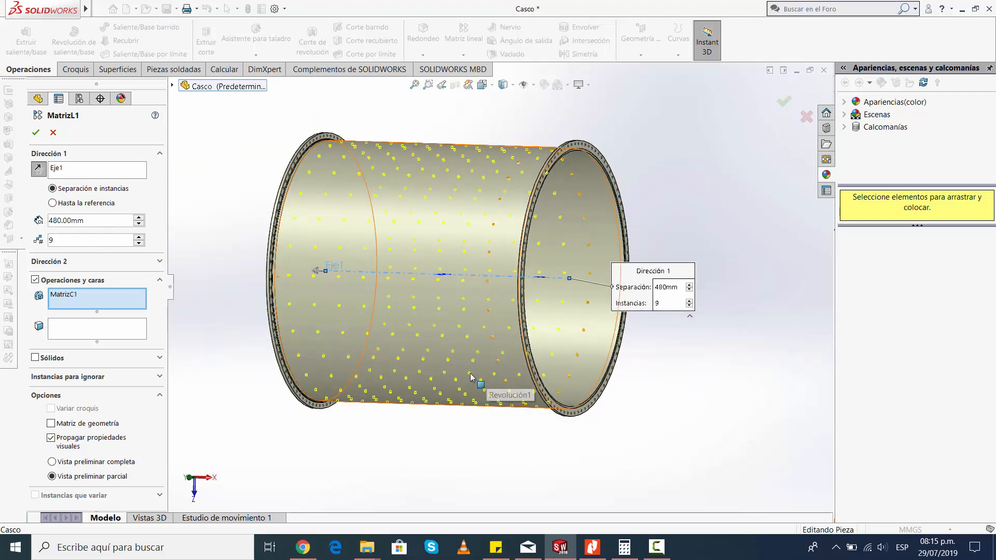
mouse_move(490, 384)
middle_down()
mouse_move(488, 369)
mouse_move(479, 374)
middle_up()
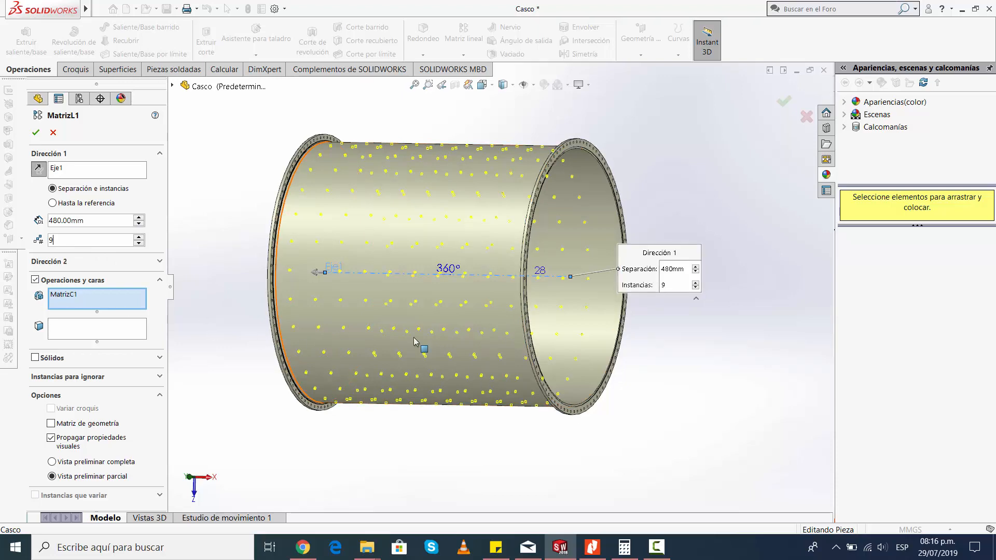
middle_drag(415, 341, 523, 341)
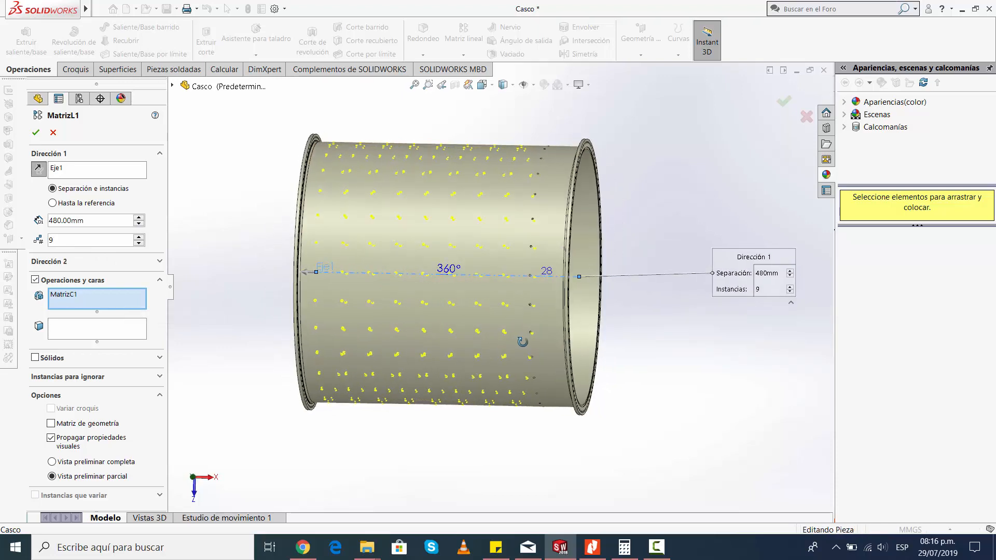
click(36, 133)
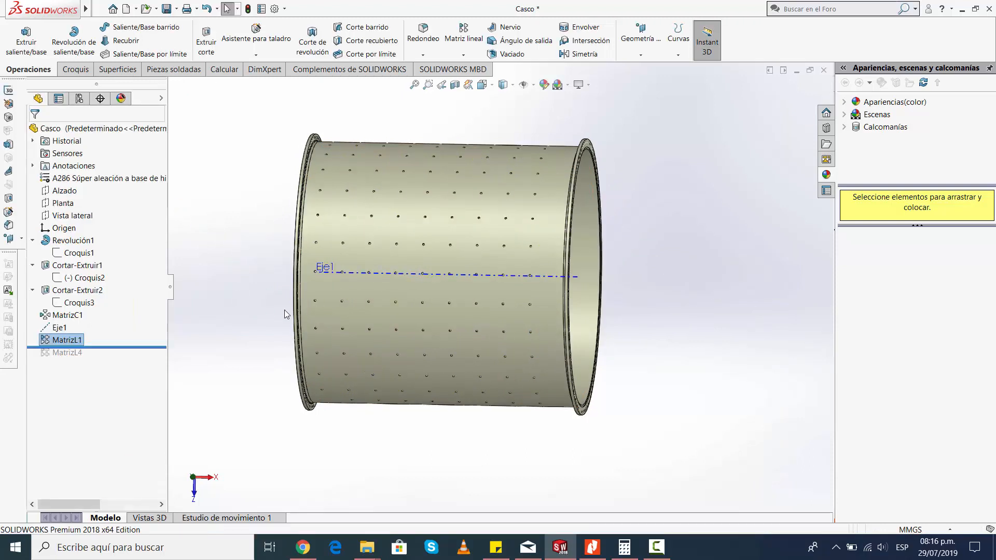
- Hide the reference axis Eje1 and inspect the rows of holes along the shell
click(59, 327)
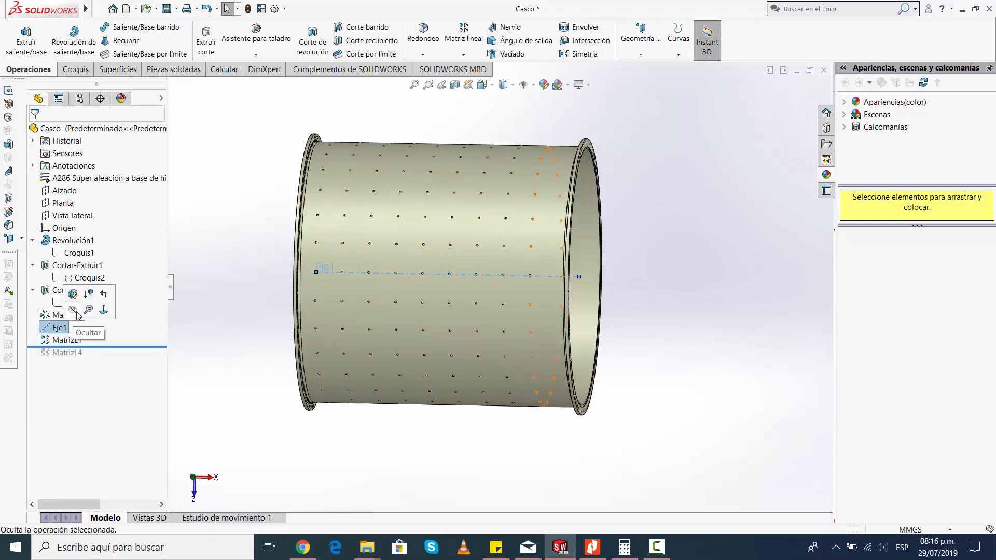
click(73, 310)
scroll(602, 299, down, 2)
scroll(547, 320, up, 2)
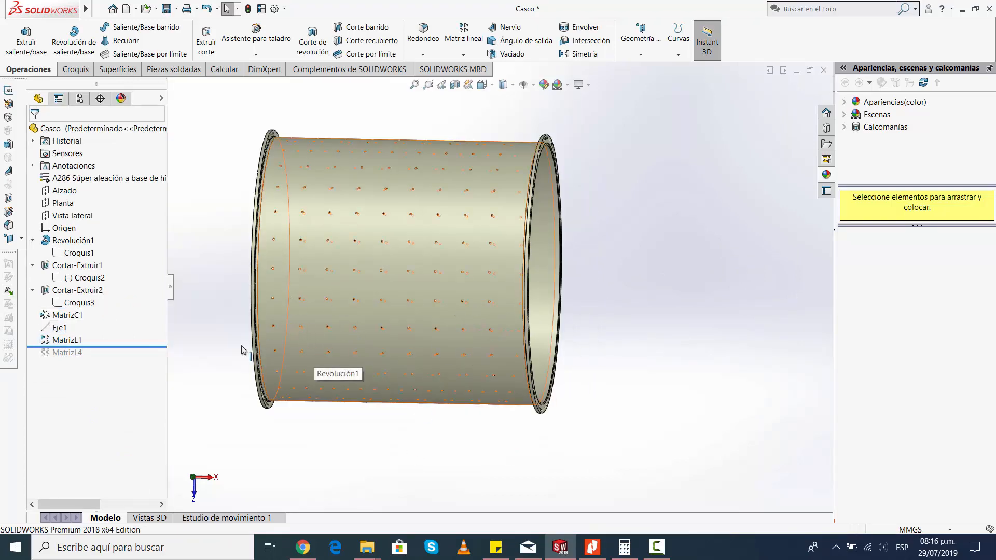
- Roll the model forward to include MatrizL4, review its axis, spacing, instances and hole preview, and accept it as it is
drag(111, 346, 112, 354)
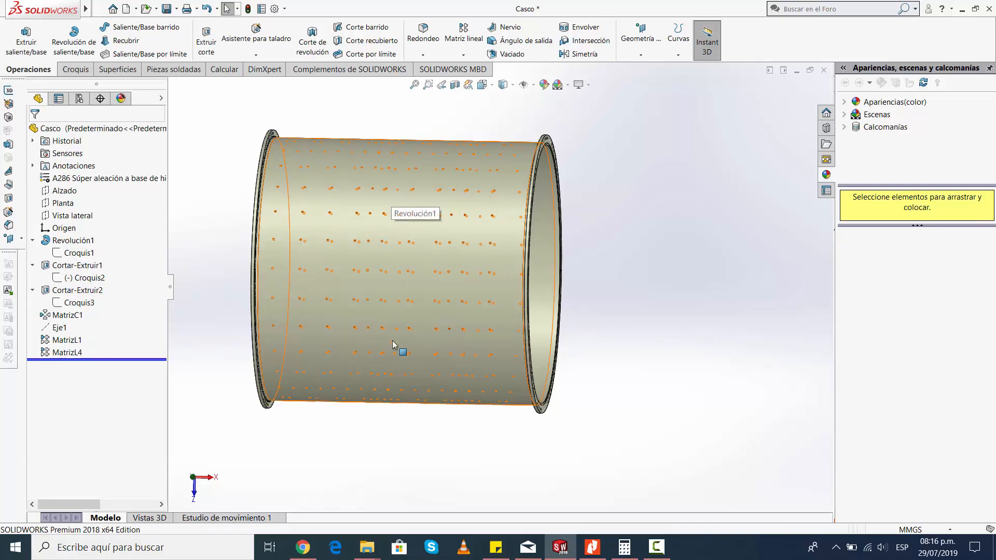
click(64, 352)
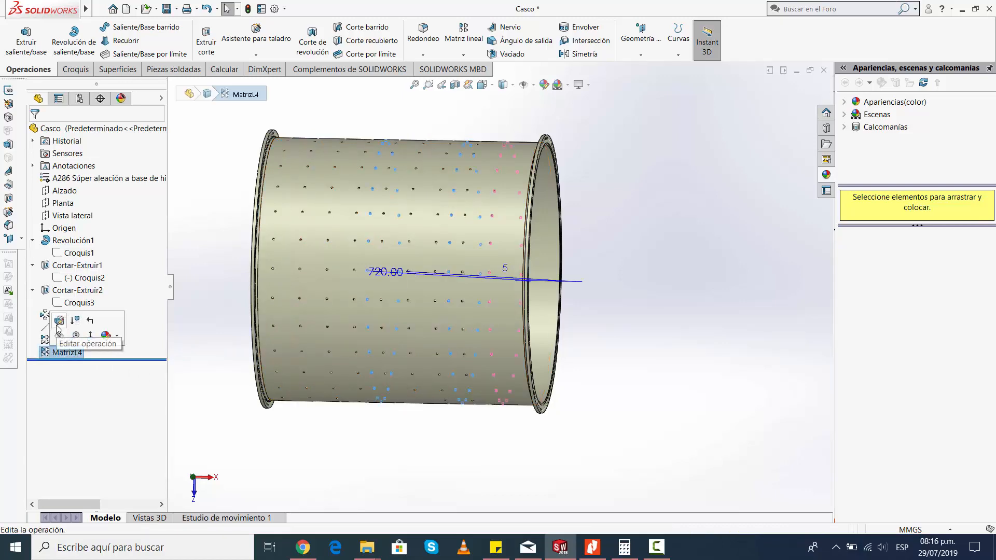
click(58, 321)
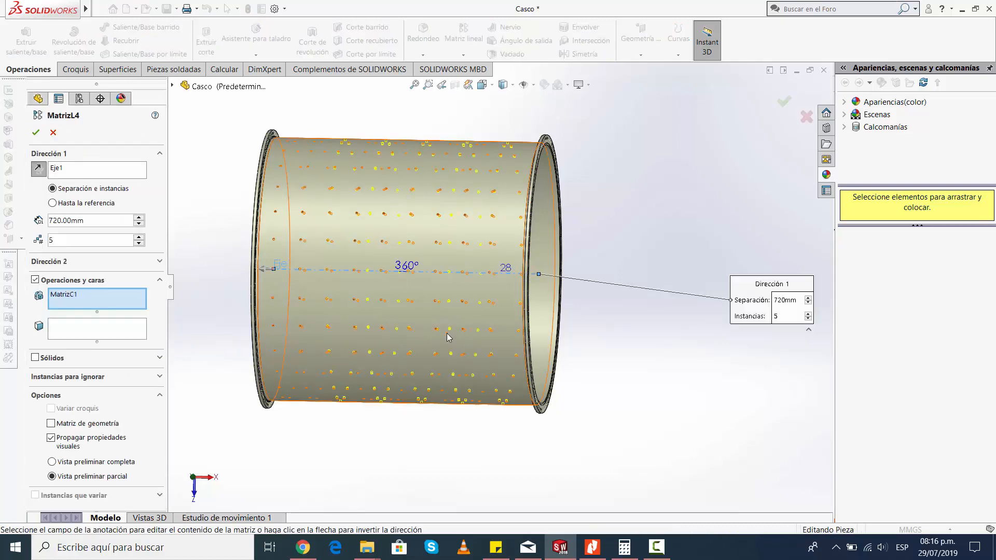
middle_drag(505, 386, 454, 384)
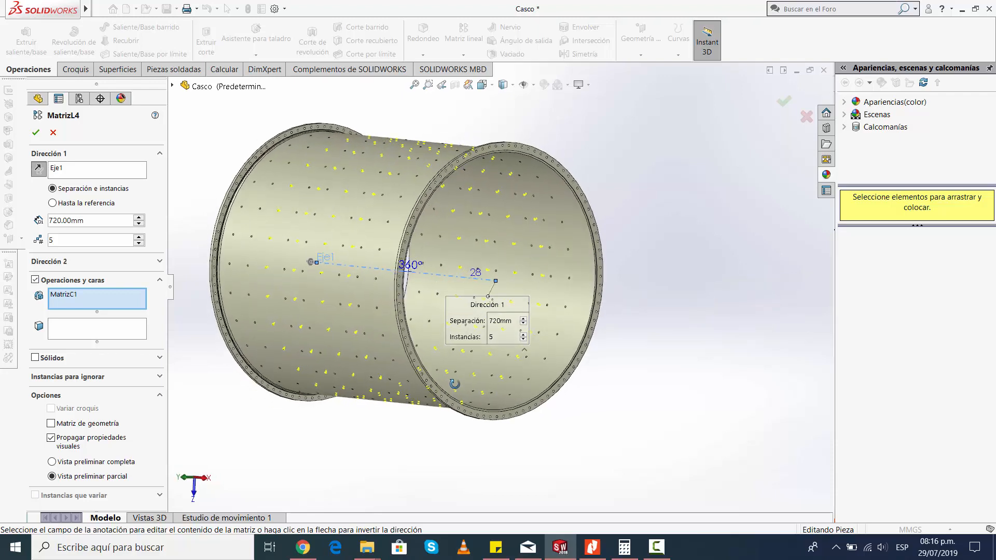
scroll(373, 392, up, 3)
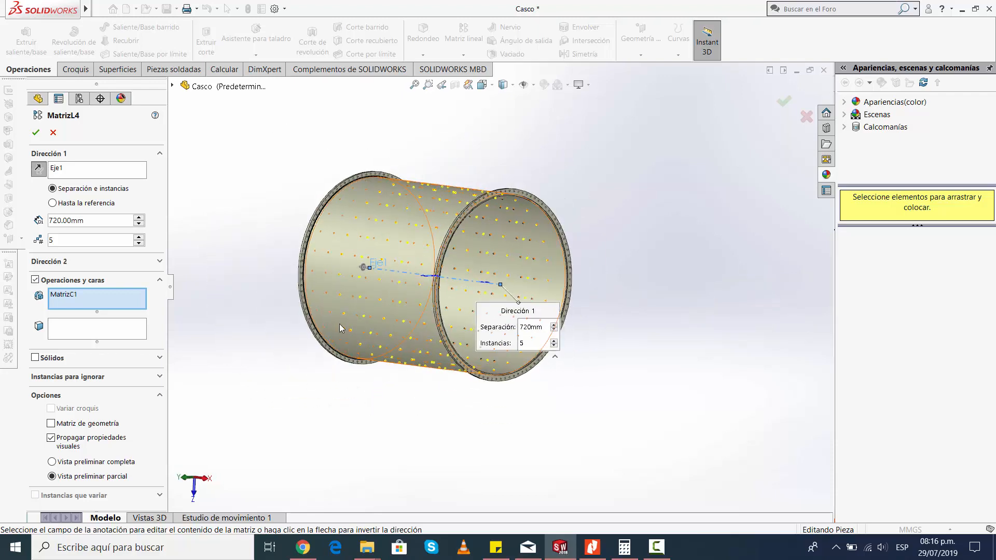
mouse_move(398, 328)
middle_down()
mouse_move(459, 313)
mouse_move(430, 314)
mouse_move(407, 335)
middle_up()
scroll(455, 340, up, 2)
scroll(478, 280, down, 2)
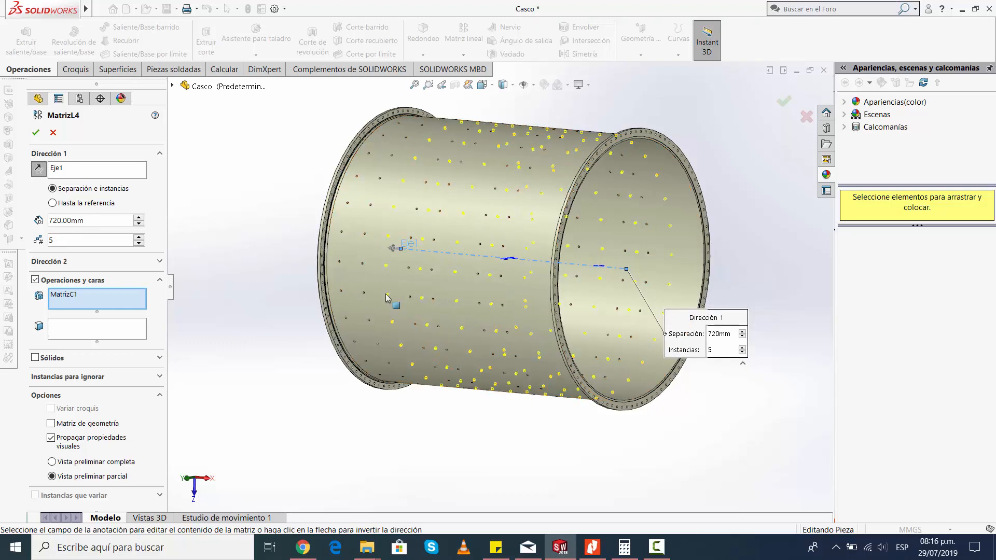
click(37, 134)
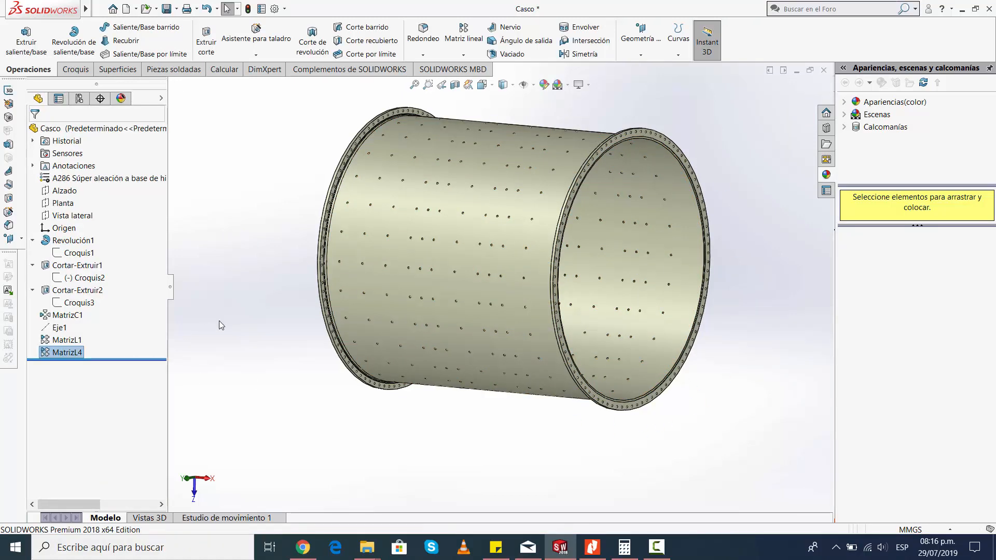
- Highlight the Cortar-Extruir2 cut and the MatrizC1 circular pattern to review their holes on the shell, and clear the selection
click(72, 291)
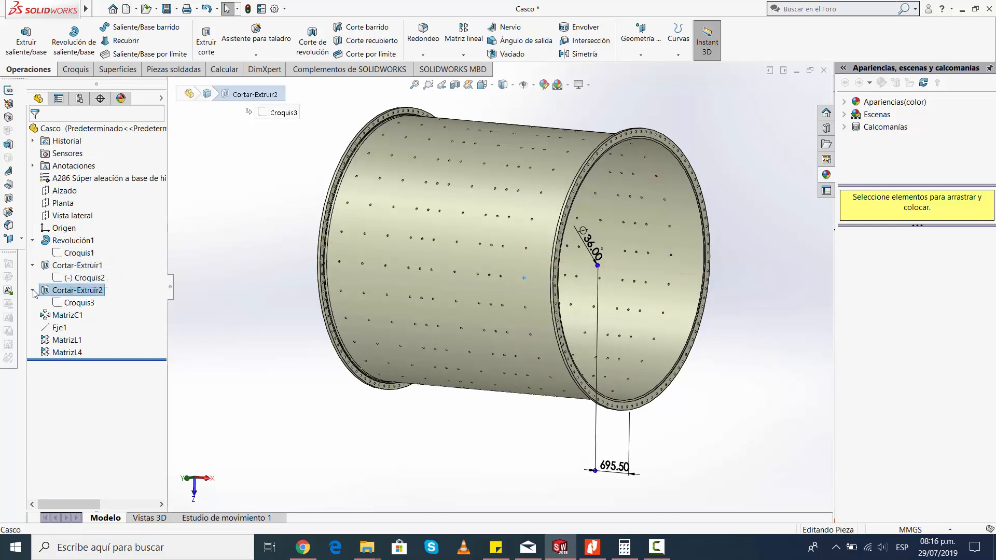
click(33, 292)
click(70, 303)
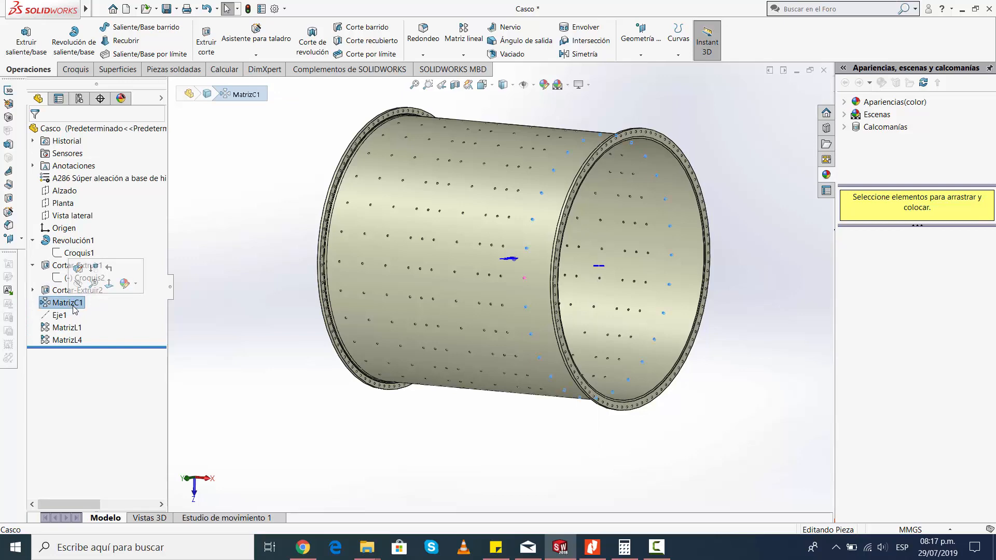
mouse_move(75, 330)
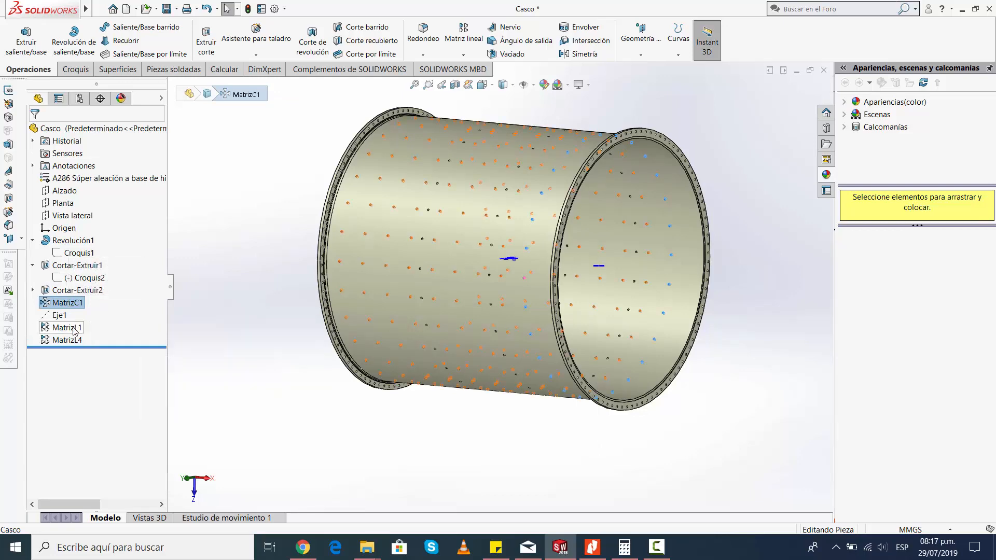
click(267, 349)
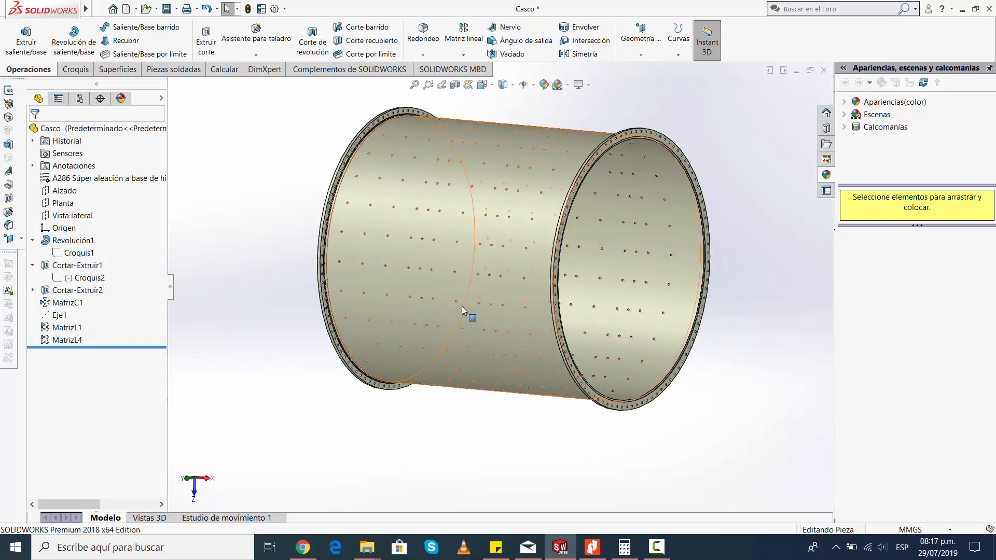
- Examine the complete shell from several sides, checking the hole rows along its wall and both end flanges
middle_drag(466, 311, 571, 302)
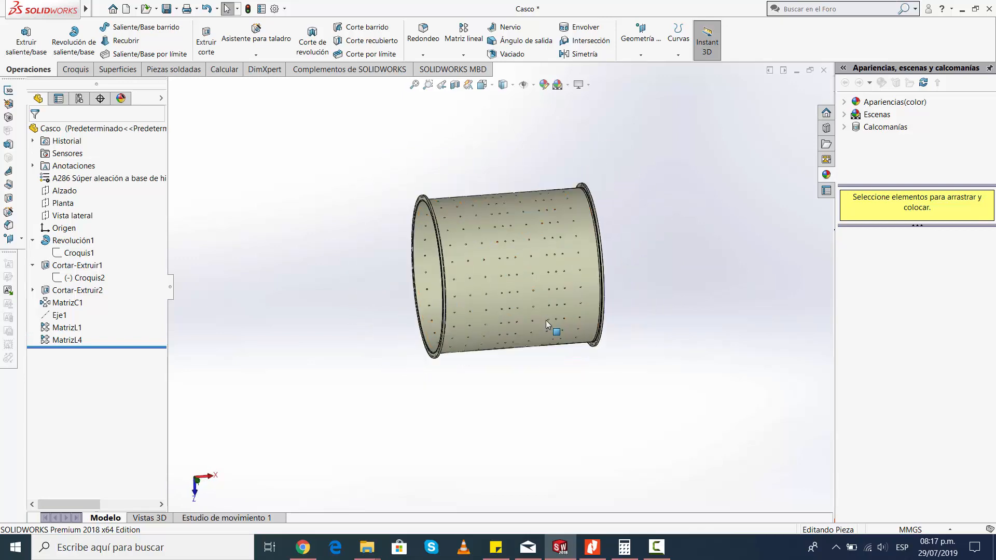
scroll(551, 289, down, 4)
scroll(474, 310, up, 4)
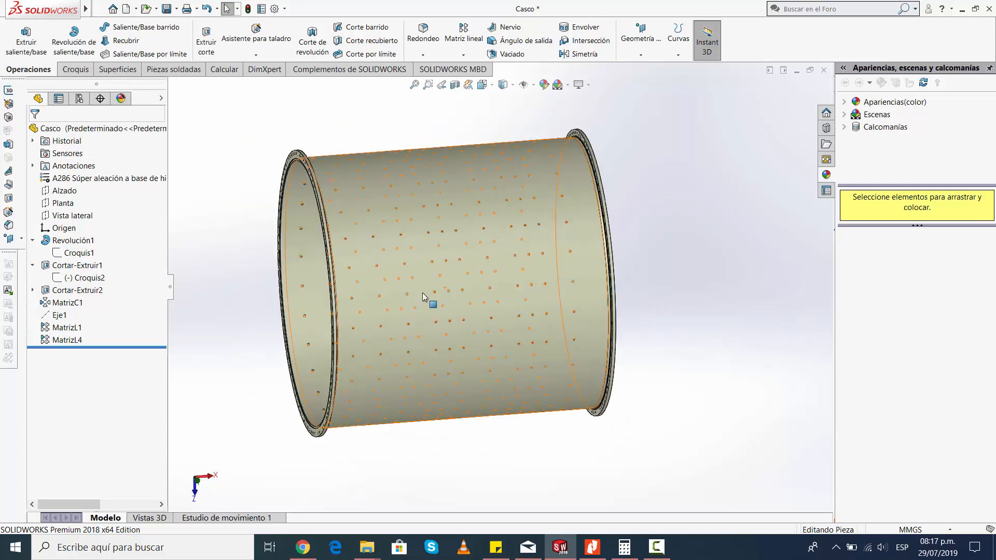
middle_drag(402, 311, 782, 343)
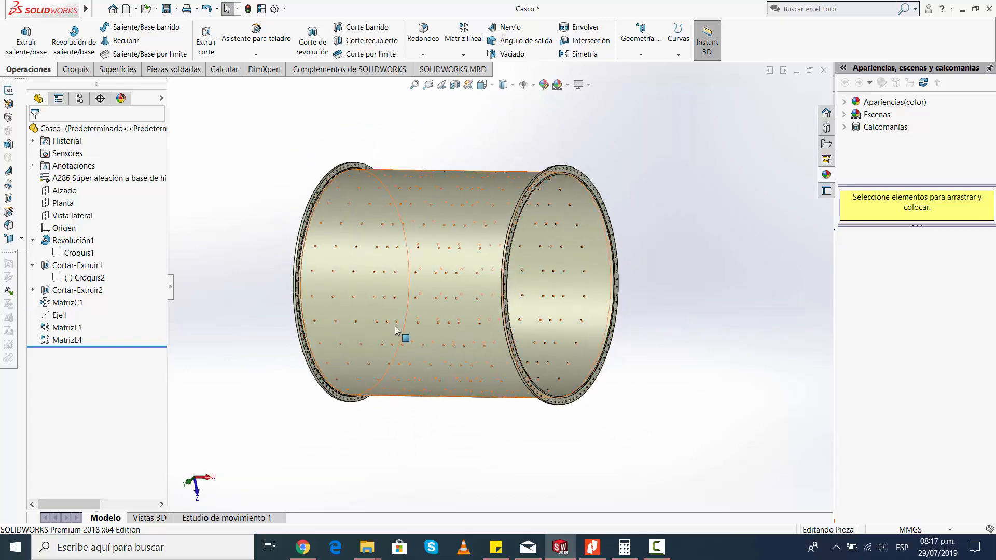
middle_drag(394, 326, 490, 347)
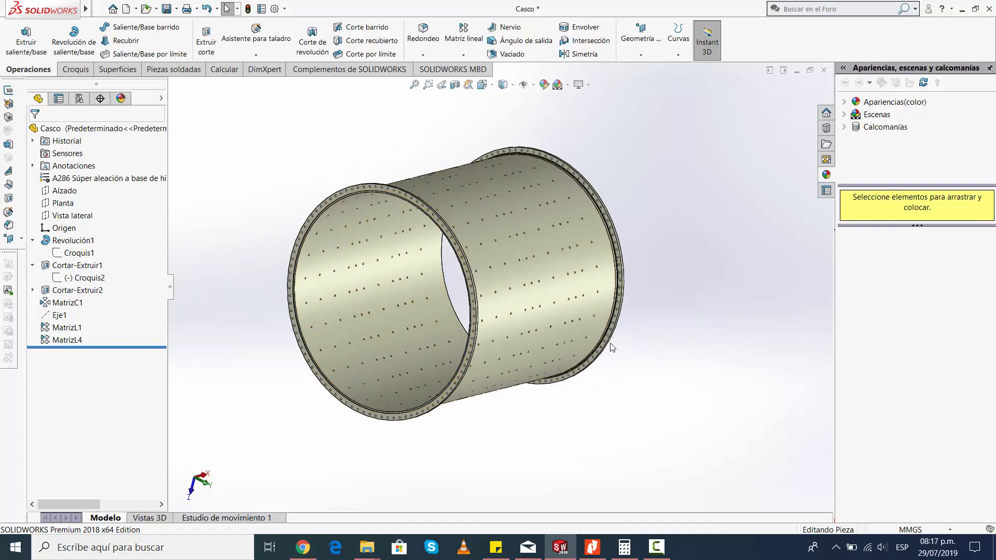
scroll(596, 356, up, 1)
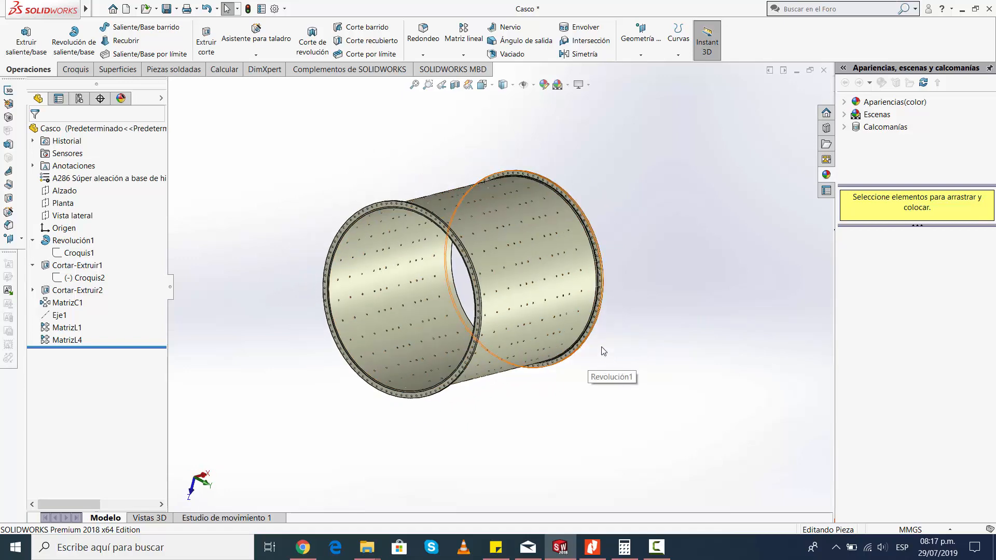
middle_drag(603, 351, 569, 390)
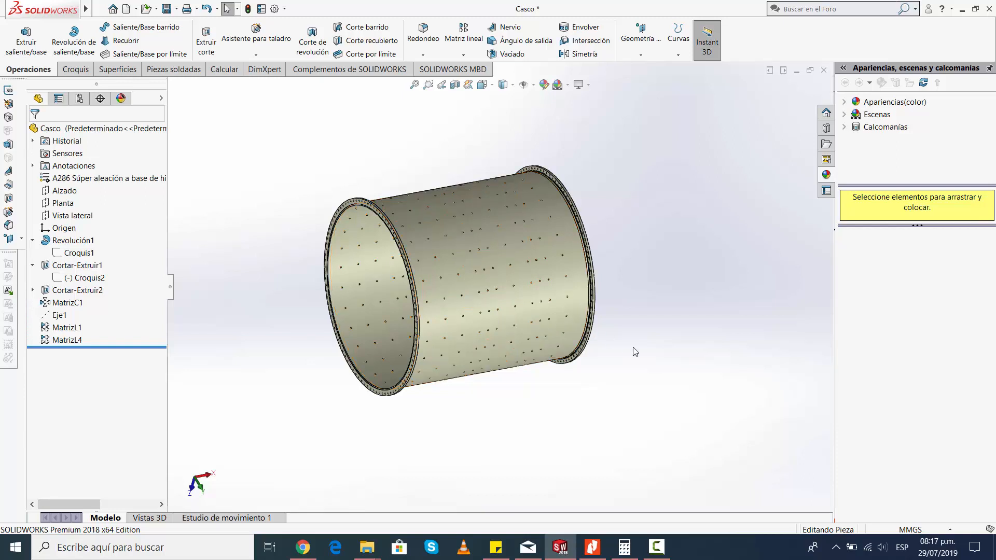
key(z)
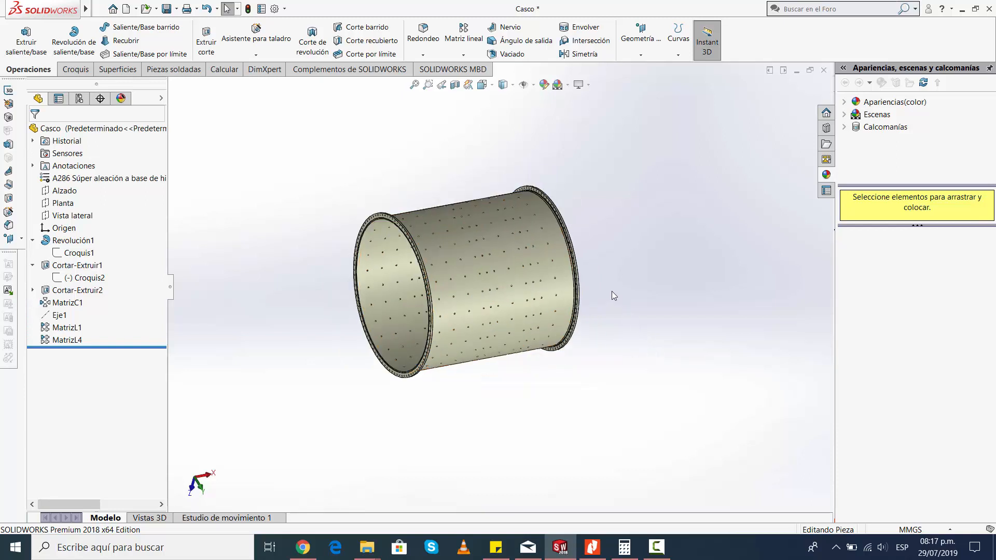
scroll(593, 250, up, 1)
scroll(573, 231, down, 1)
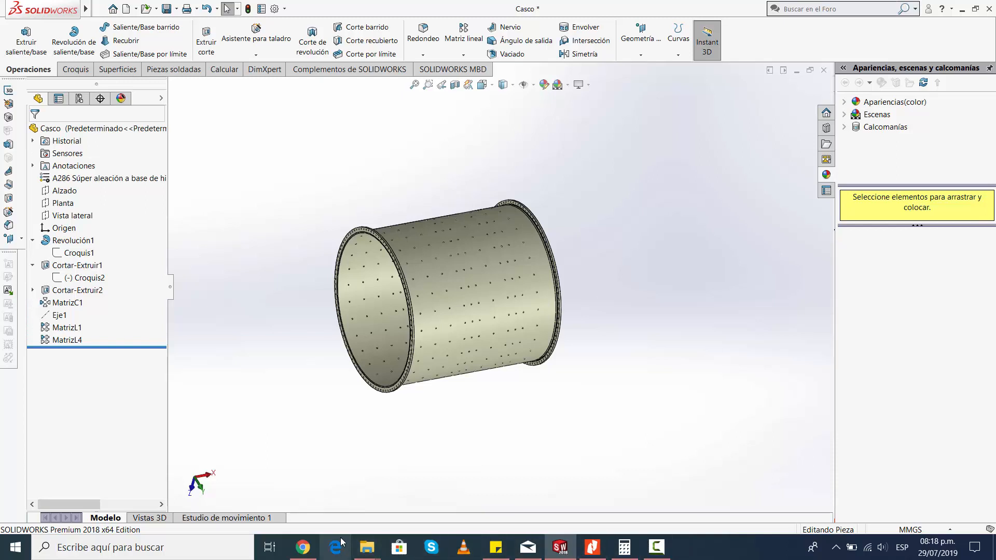
click(655, 549)
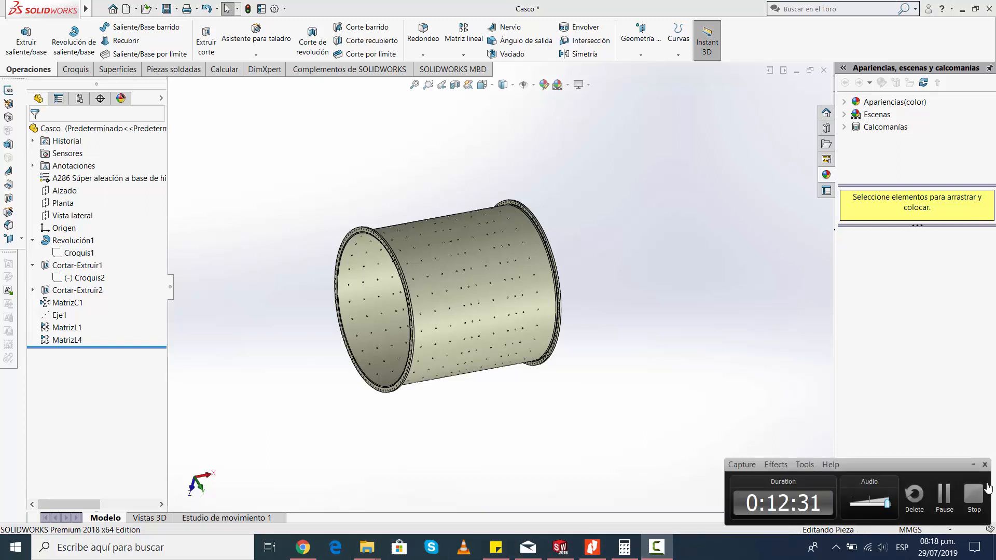